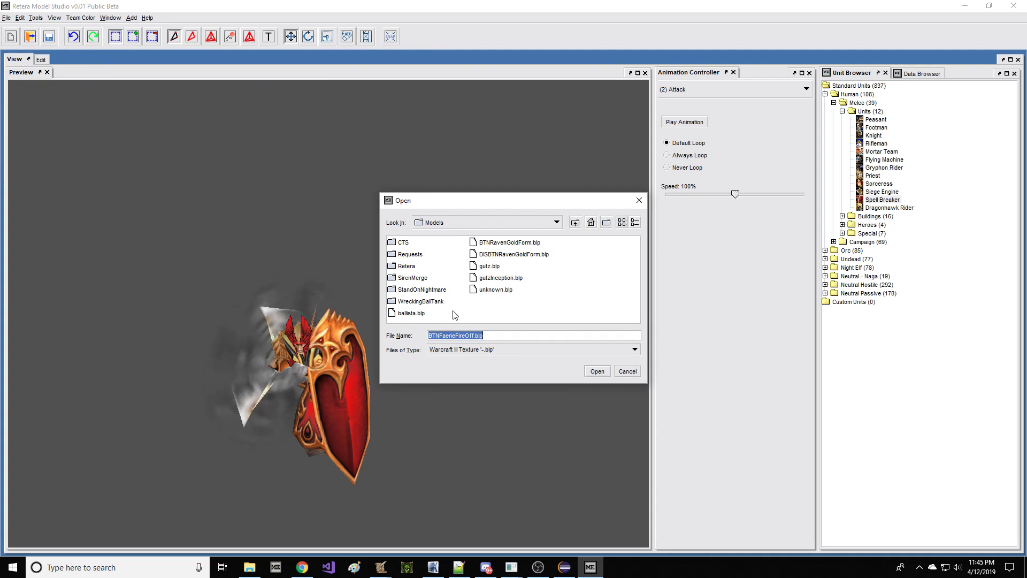
Step: Open the ballista.blp file from the Models folder using the Warcraft III Texture file type
left_click(411, 314)
left_click(500, 350)
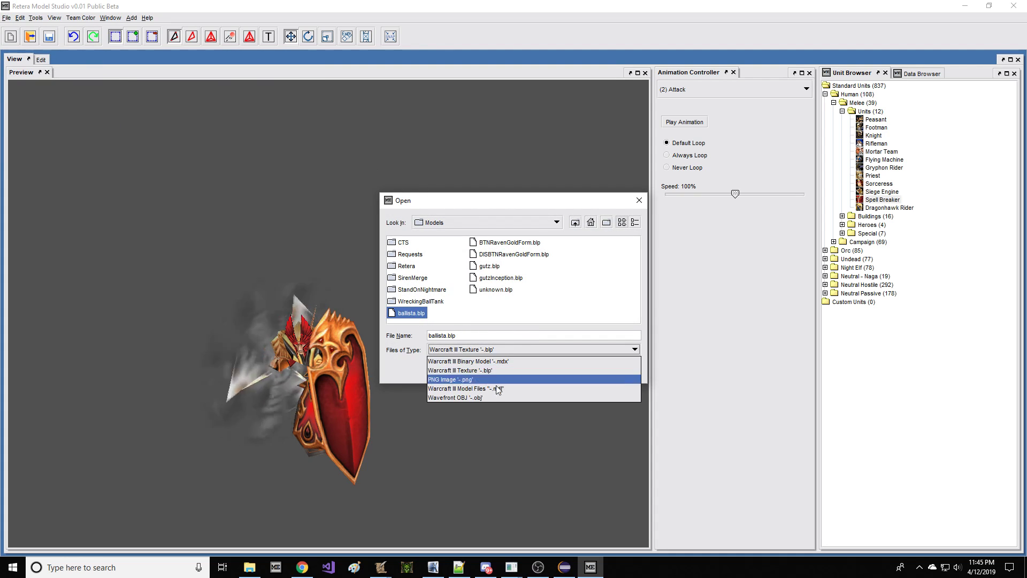
left_click(500, 379)
left_click(500, 352)
left_click(490, 356)
left_click(491, 354)
left_click(505, 367)
double_click(402, 310)
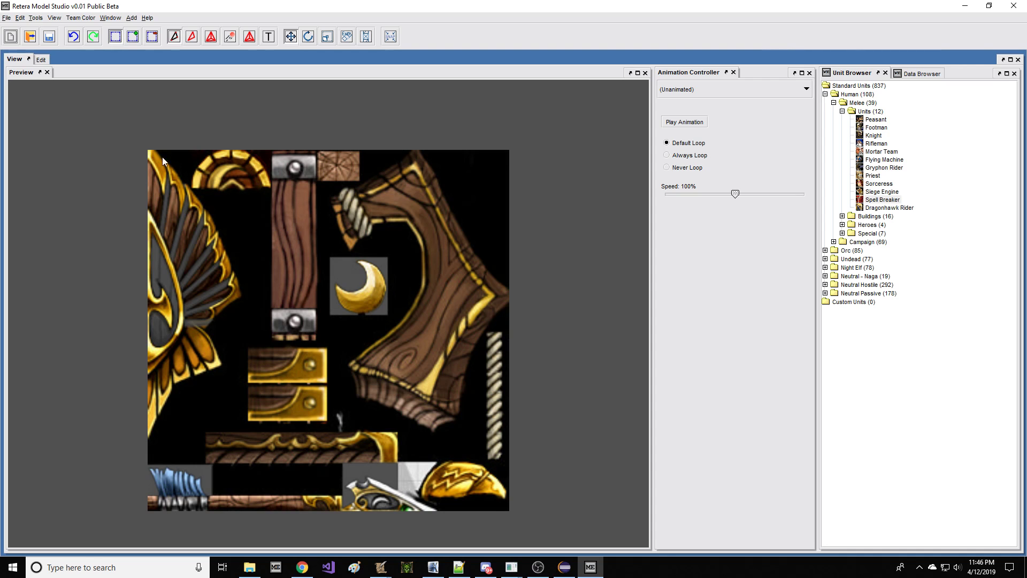
Step: Save the ballista texture as a Warcraft III Binary Model (.mdx) named BallistaTexModel in the Models folder
scroll(388, 329, "down", 2)
scroll(387, 329, "up", 3)
scroll(386, 329, "down", 1)
scroll(281, 268, "down", 1)
left_click(7, 18)
left_click(22, 122)
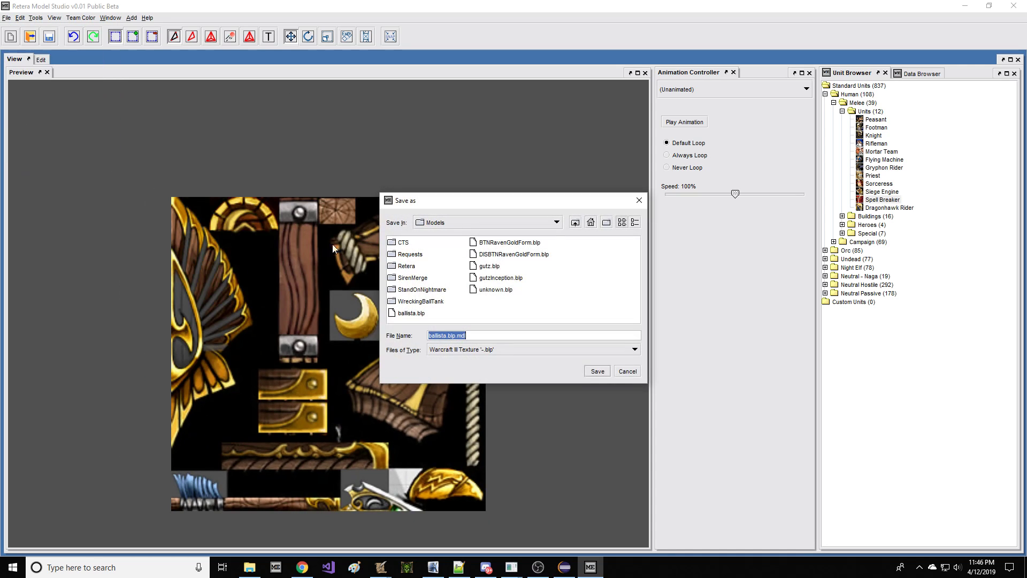
left_click(500, 349)
left_click(481, 372)
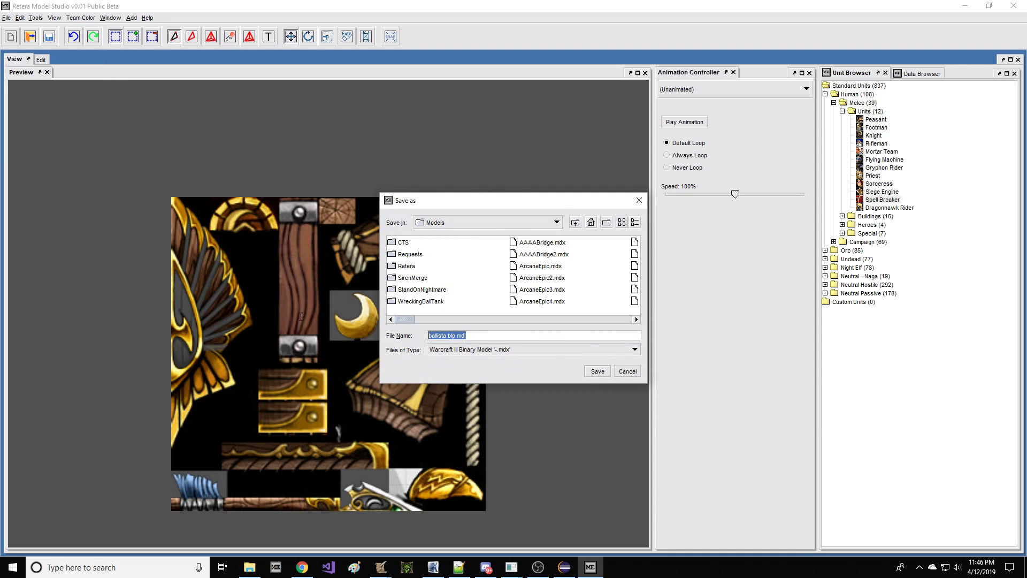
type("BallistaTexM")
key("Return")
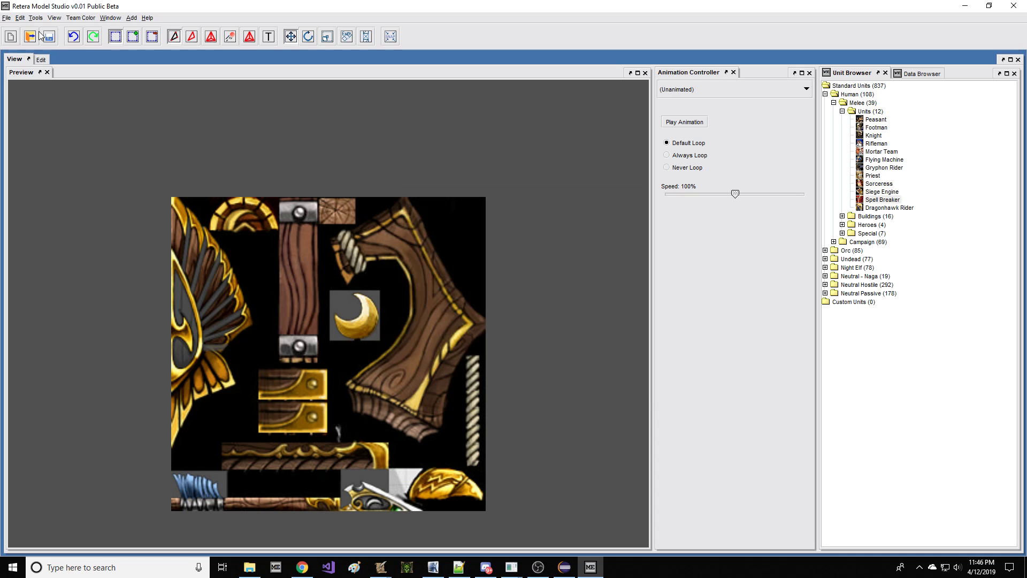
left_click(40, 33)
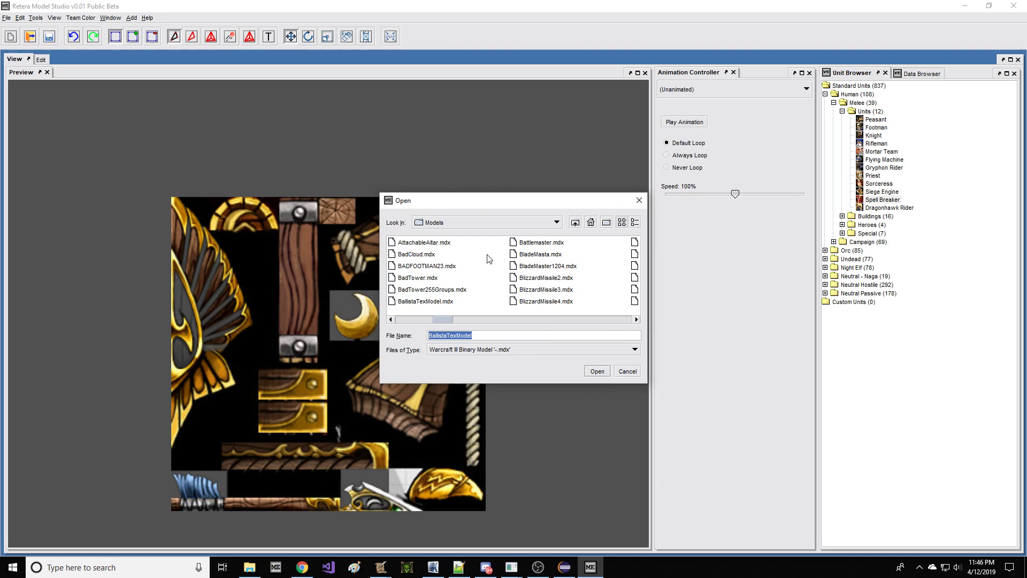
left_click(538, 350)
left_click(515, 381)
key("Return")
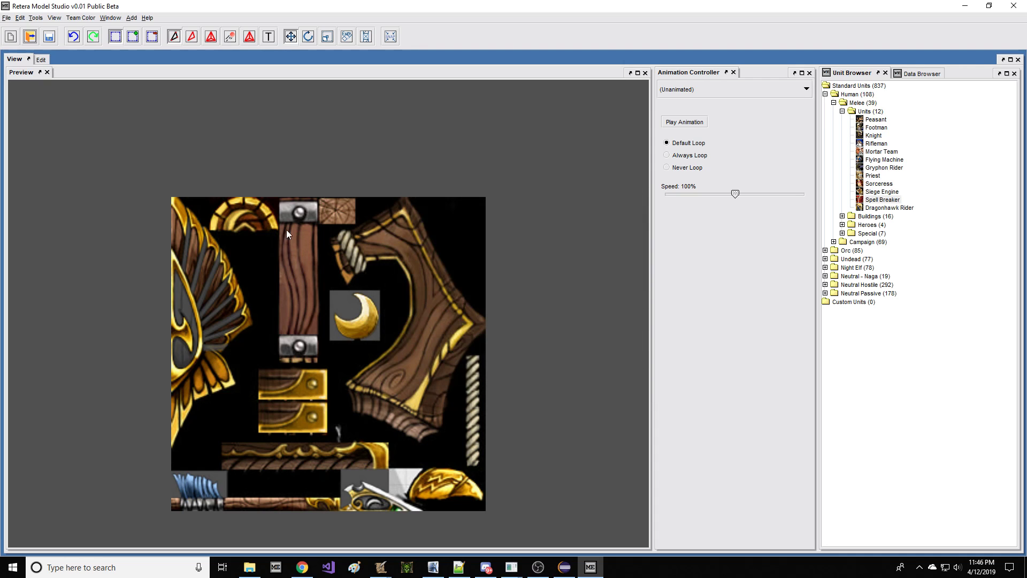
scroll(202, 221, "down", 3)
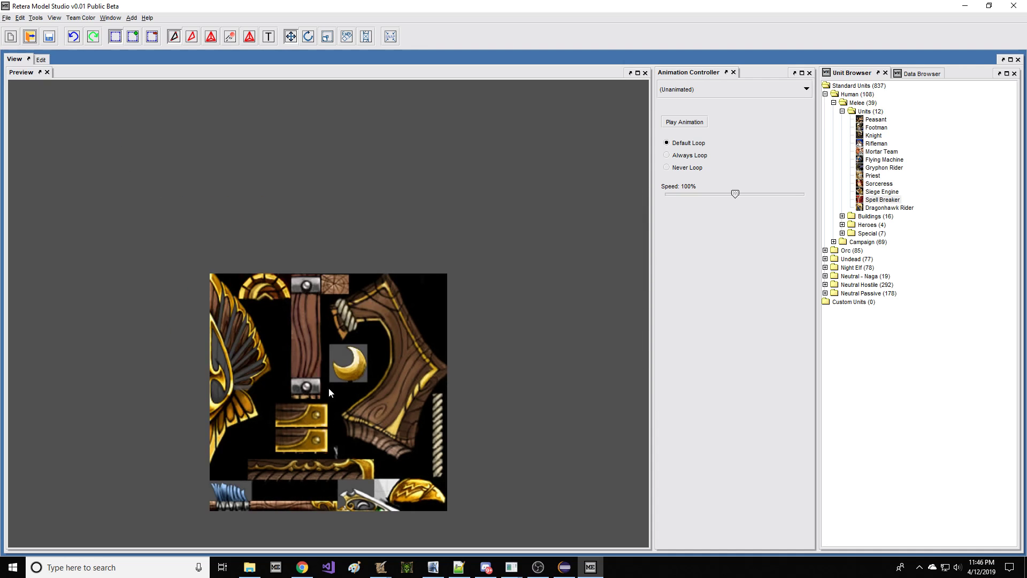
Step: Switch to the Warcraft III World Editor and start a file import in the Import Manager
left_click(223, 512)
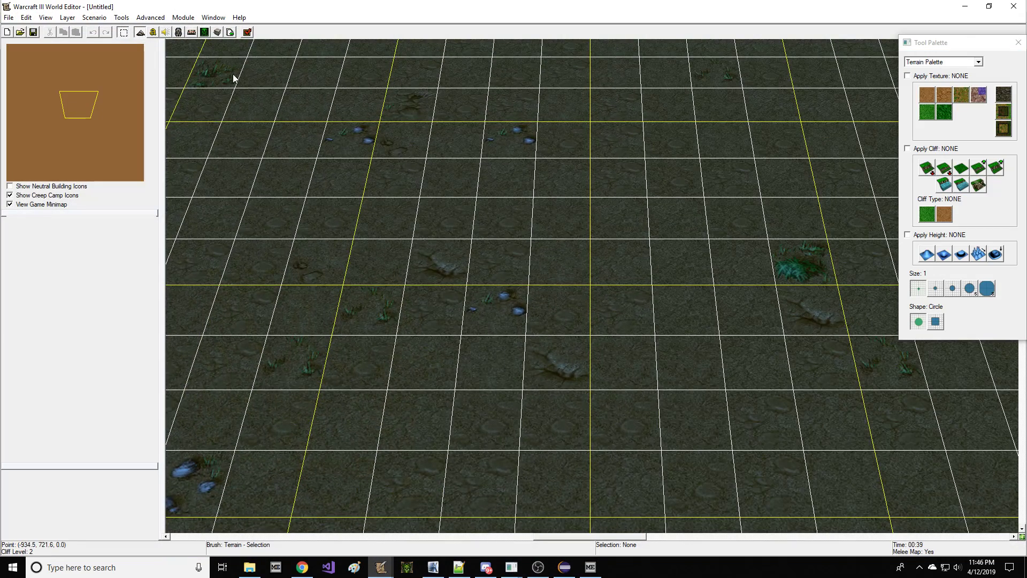
key("F12")
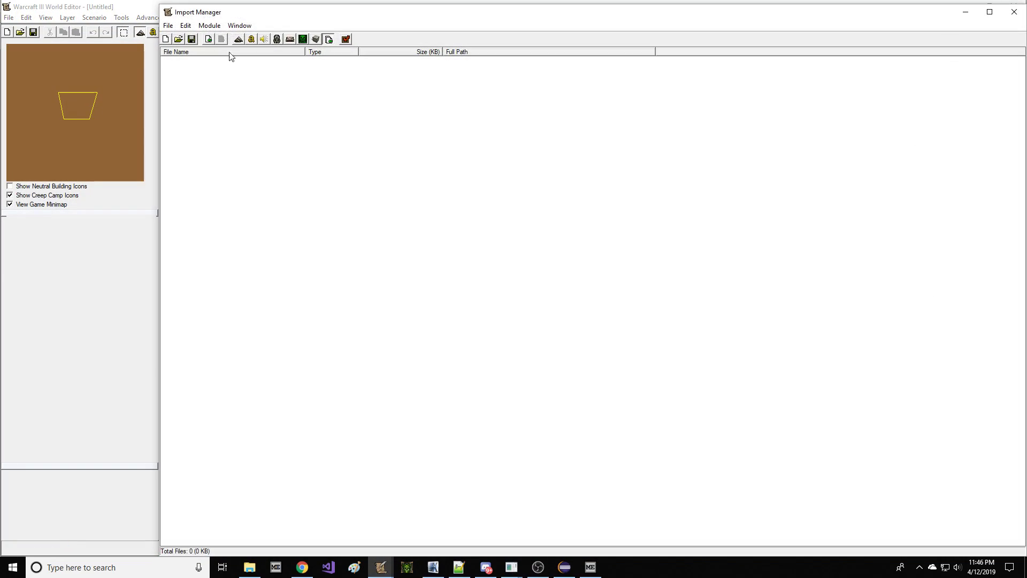
left_click(208, 39)
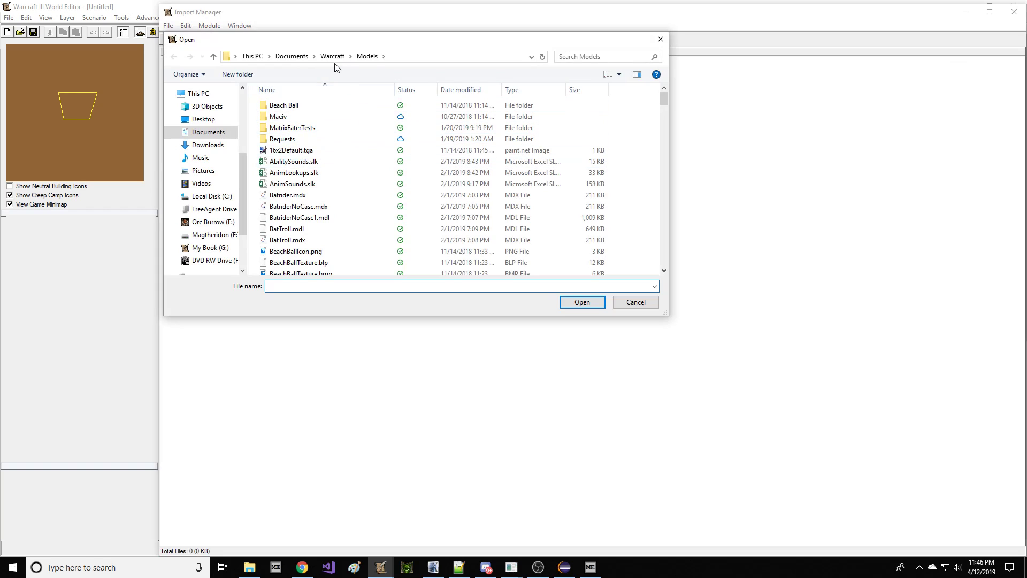
Step: Browse to the Models folder inside Documents, Warcraft III for the import
scroll(318, 160, "down", 2)
scroll(324, 167, "up", 2)
scroll(325, 168, "down", 2)
key("alt+Up")
key("alt+Up")
scroll(310, 159, "down", 3)
double_click(315, 185)
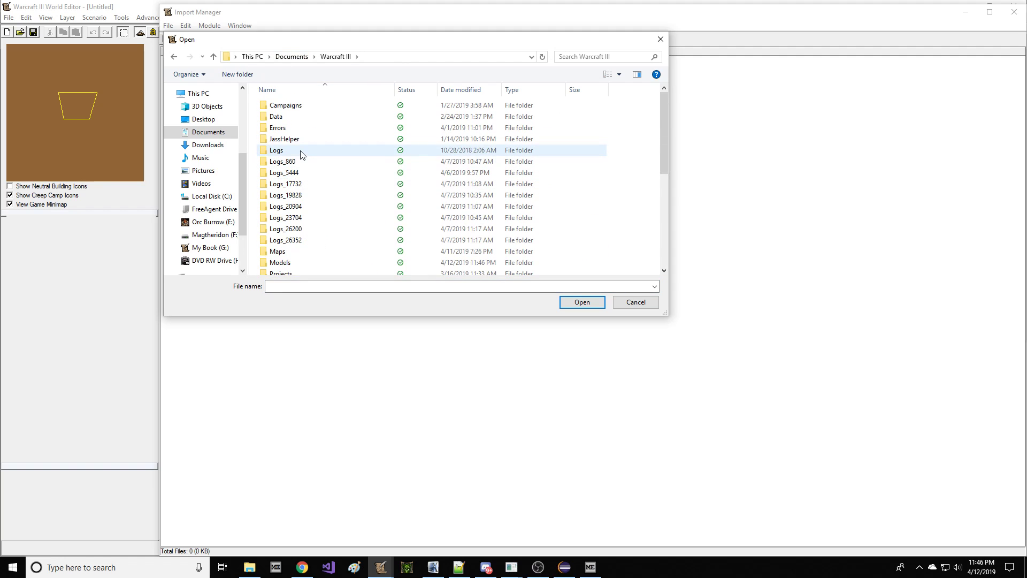
scroll(313, 159, "down", 3)
double_click(313, 168)
Step: Import ballista.blp and BallistaTexModel.mdx from the Models folder into the map
scroll(316, 170, "down", 6)
scroll(314, 161, "up", 4)
double_click(309, 137)
key("ctrl+i")
scroll(353, 185, "down", 6)
scroll(342, 184, "up", 3)
left_click(328, 157)
key("Return")
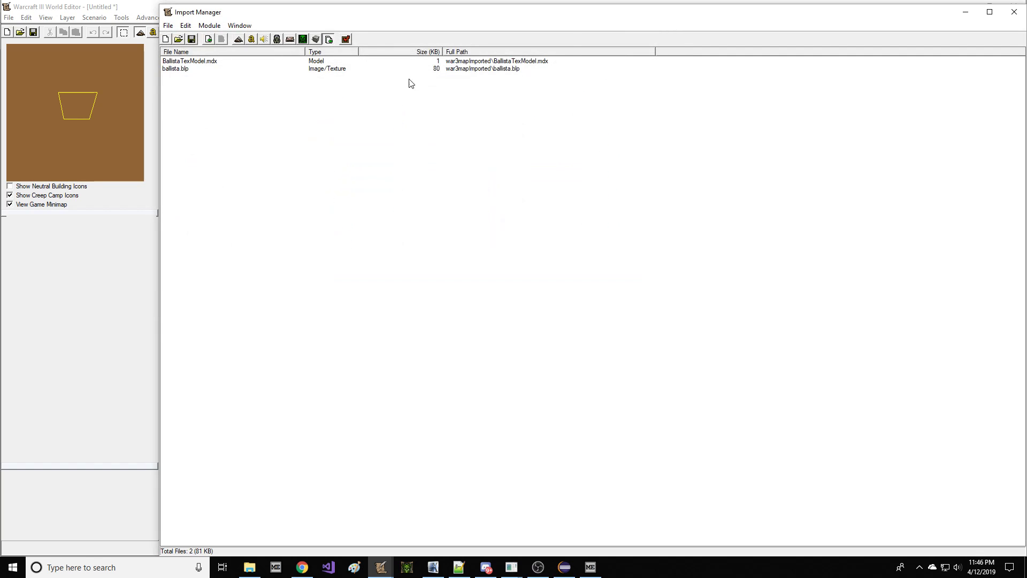
Step: Remove the war3mapImported\ prefix from the custom paths of both imported files, leaving BallistaTexModel.mdx and ballista.blp
double_click(473, 62)
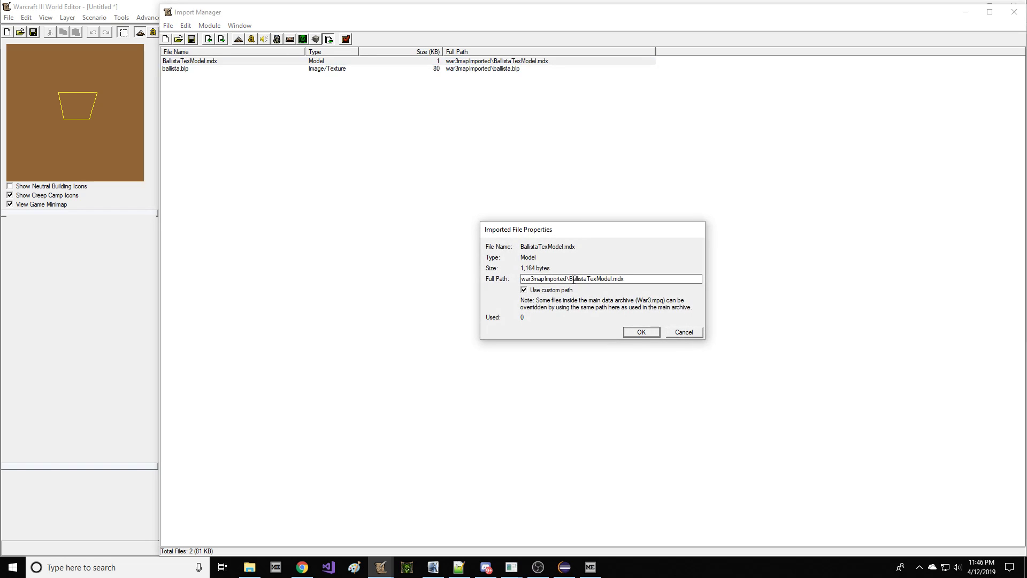
key("BackSpace")
key("Return")
key("Down")
key("Return")
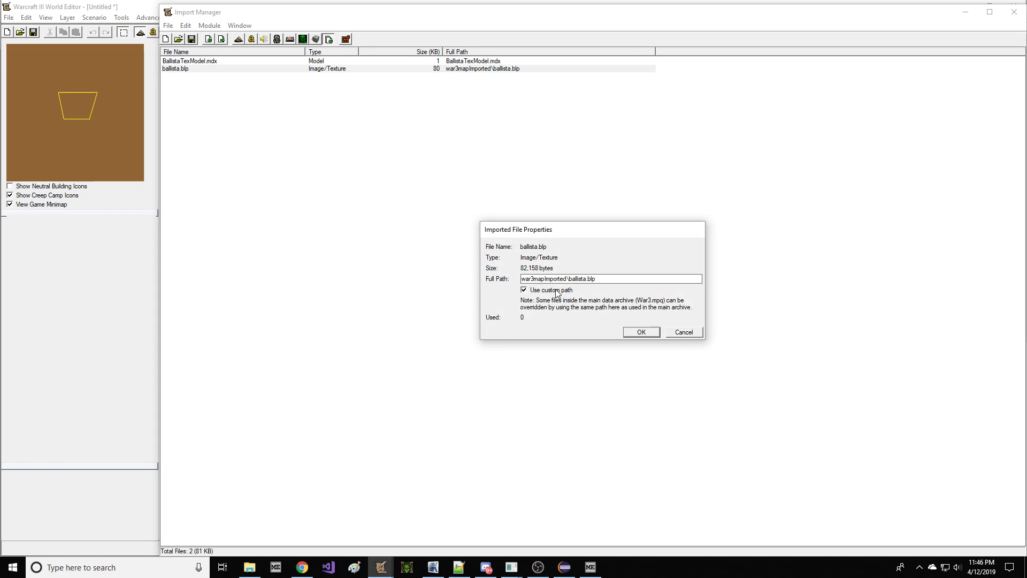
key("BackSpace")
key("Return")
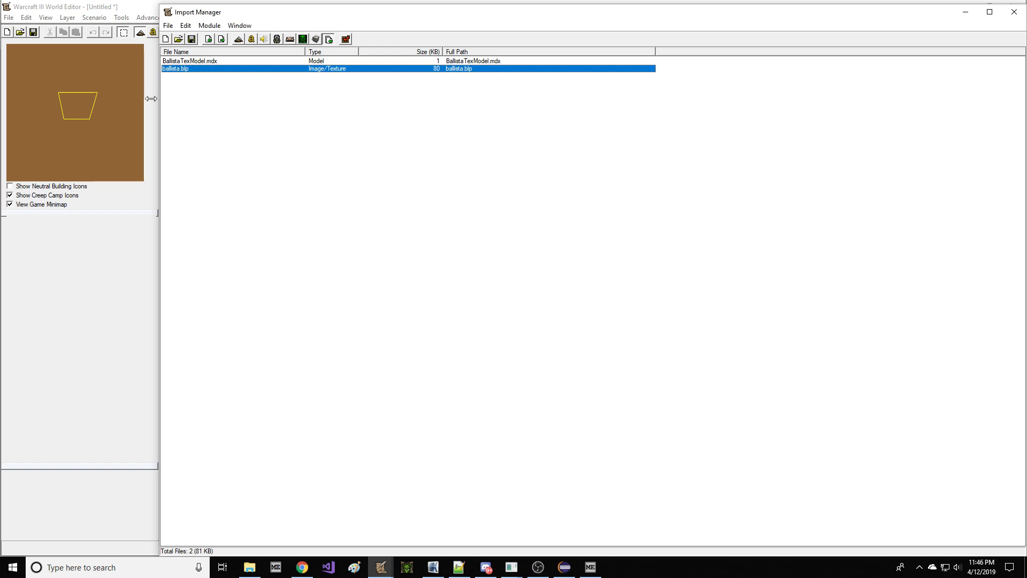
Step: Start saving the map under a new name and have the missing player starting locations generated automatically
left_click(8, 17)
left_click(24, 68)
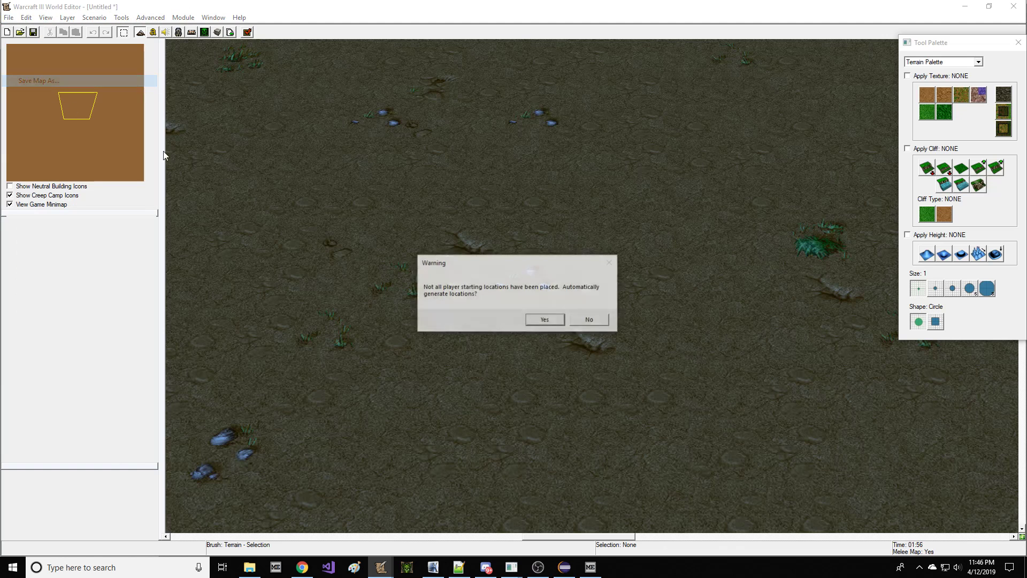
left_click(530, 320)
left_click(592, 320)
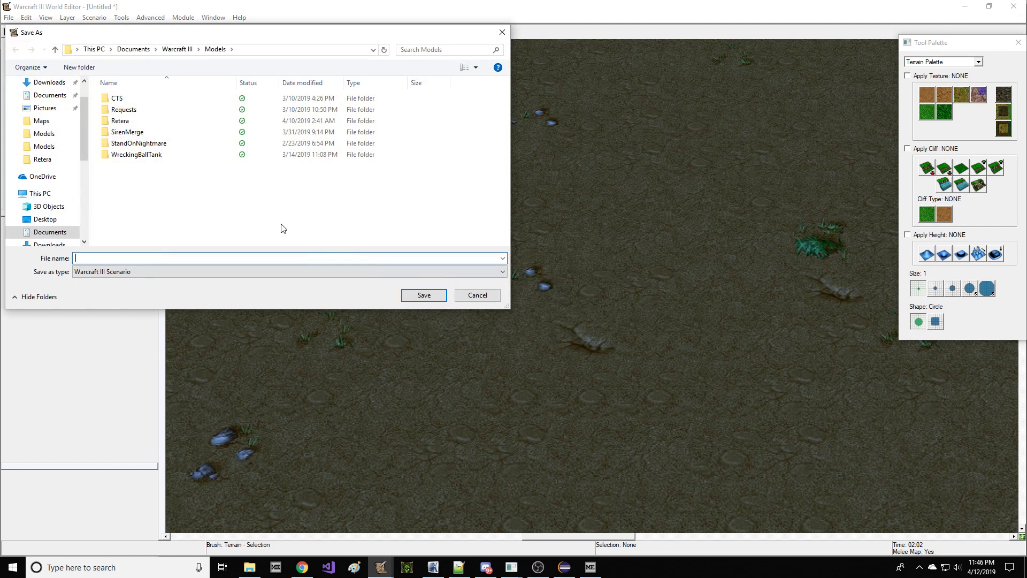
Step: Save the map as BallistaTest in the Warcraft III Maps folder
left_click(177, 49)
scroll(149, 172, "down", 3)
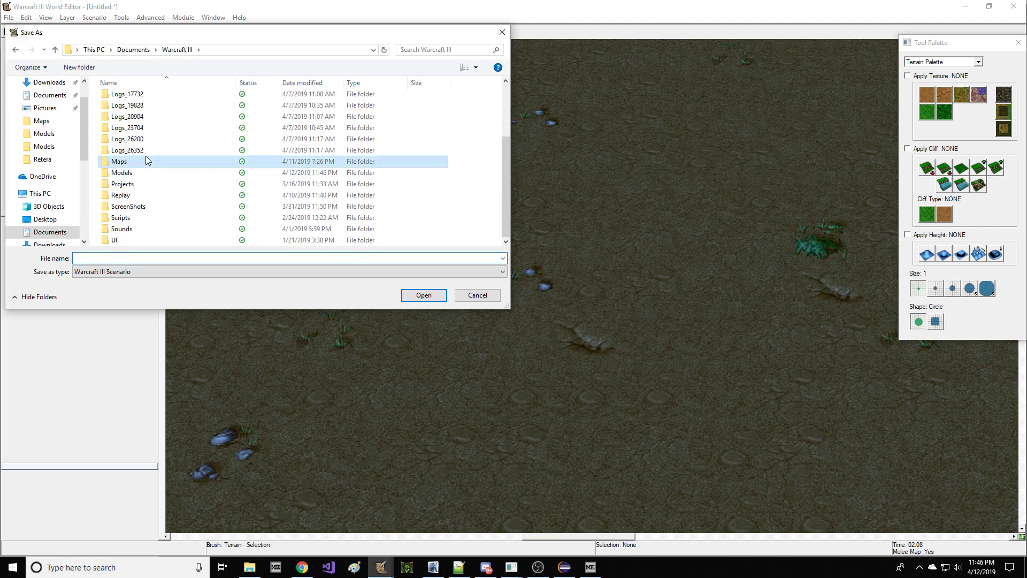
double_click(146, 159)
left_click(136, 258)
type("Balls")
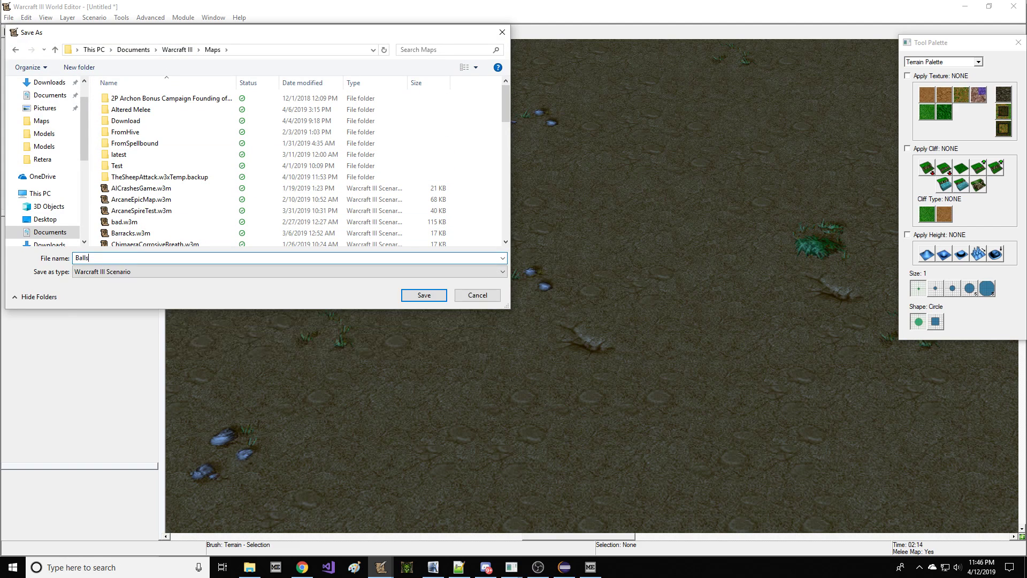
type("taTest")
key("Return")
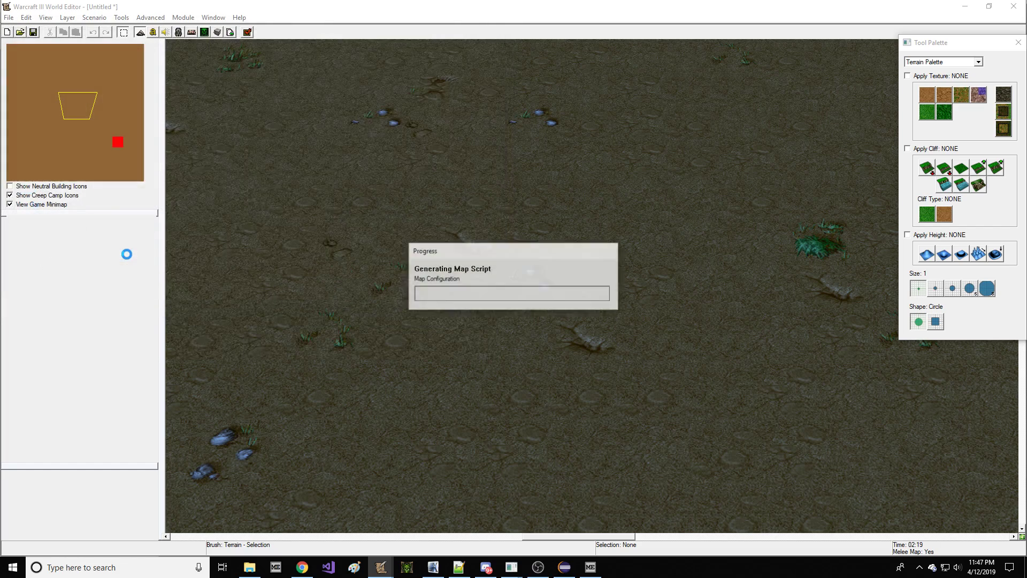
key("Return")
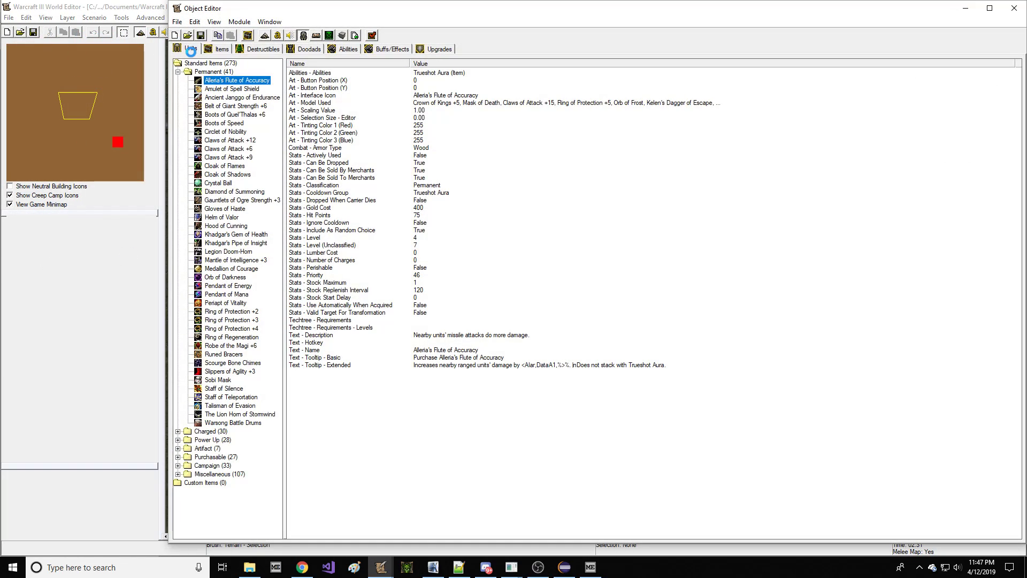
Step: Duplicate the Alleria's Flute of Accuracy item in the Object Editor as a custom item
left_click(191, 49)
left_click(219, 50)
left_click(457, 96)
left_click(453, 102)
left_click(245, 81)
key("ctrl+c")
key("ctrl+v")
Step: Set the custom item's Art - Model Used value to the imported BallistaTexModel.mdx
double_click(398, 102)
left_click(447, 283)
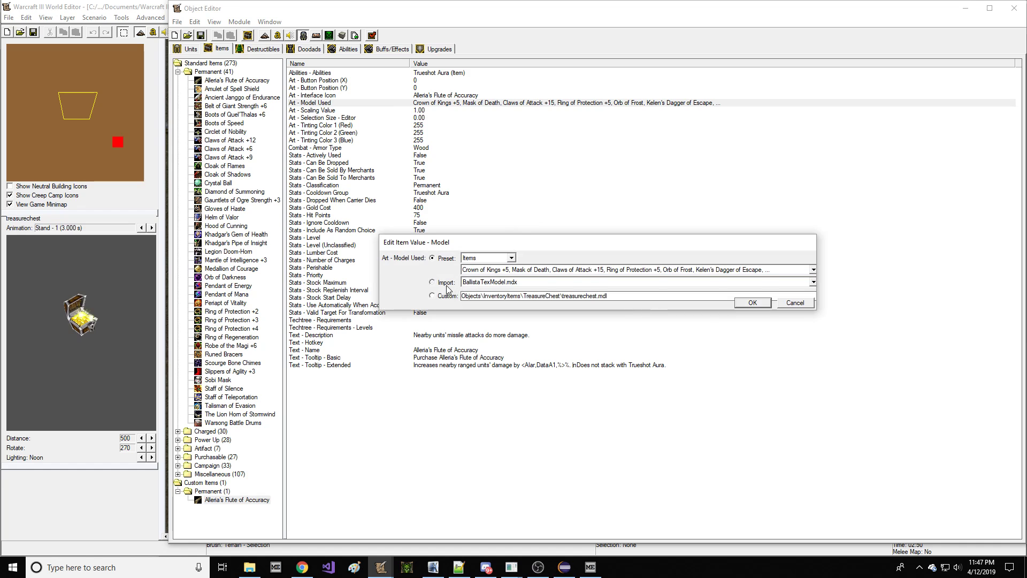
left_click(753, 303)
Step: Return to the map view and show the Items category in the Unit Palette
left_click(113, 256)
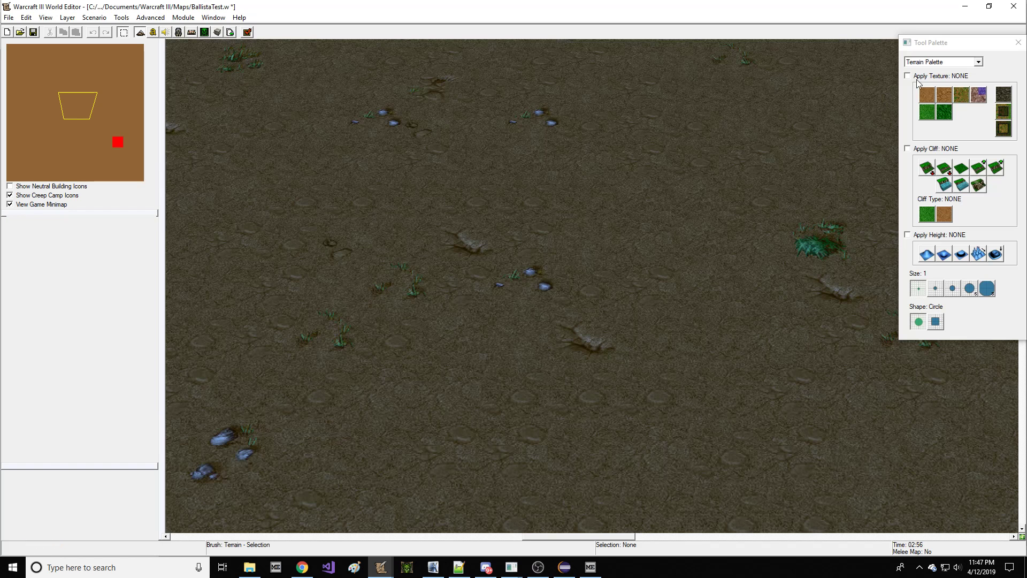
left_click(934, 62)
left_click(936, 86)
left_click(972, 78)
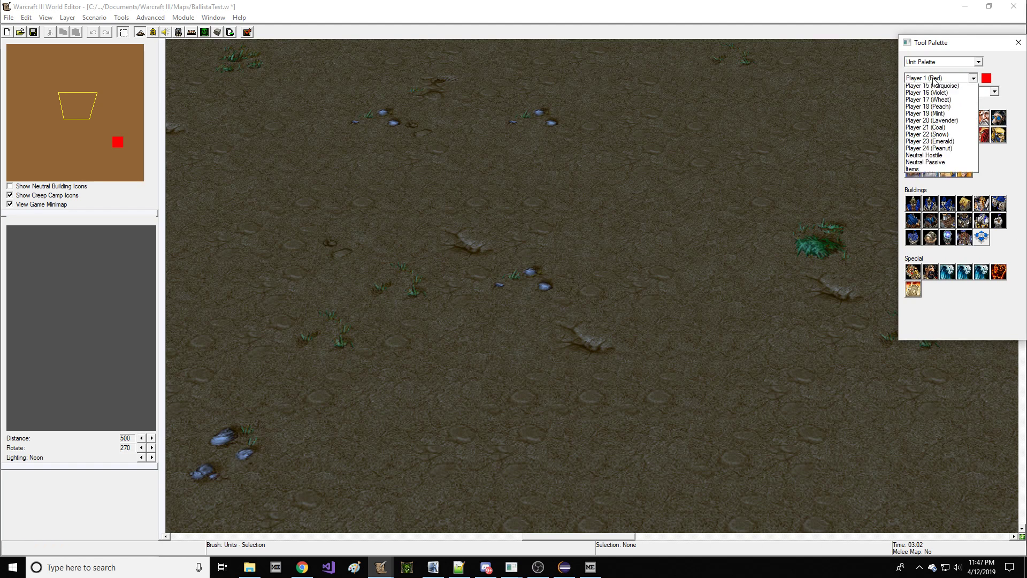
left_click(917, 268)
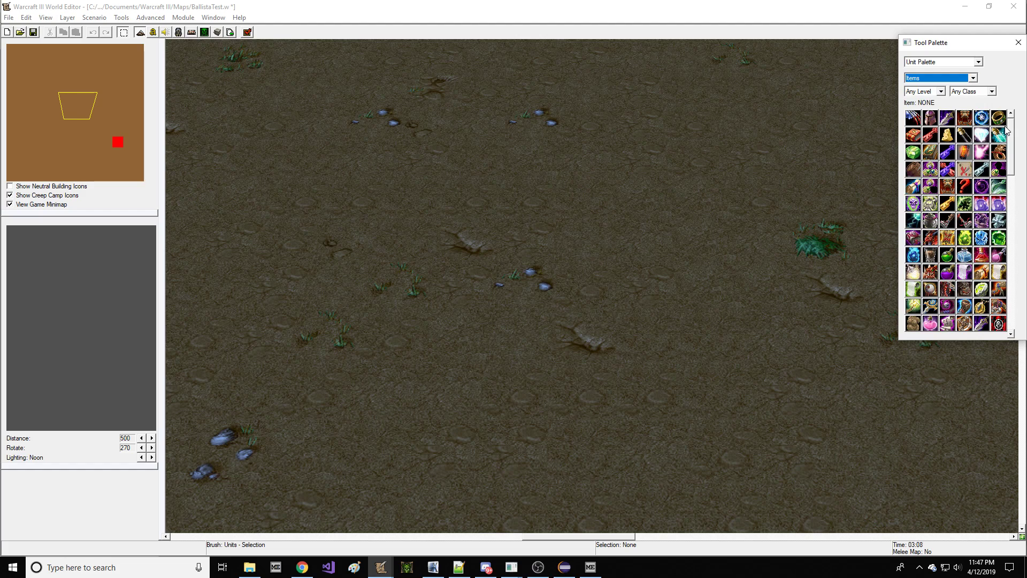
Step: Place two copies of the custom item side by side on the terrain and inspect them from different angles
scroll(1006, 131, "down", 10)
left_click(913, 323)
left_click(485, 183)
left_click(577, 185)
right_click(568, 201)
scroll(558, 239, "up", 3)
mouse_move(559, 239)
right_mouse_down("ctrl")
mouse_move(413, 132)
mouse_move(588, 237)
mouse_move(636, 290)
mouse_move(624, 216)
mouse_move(573, 210)
right_mouse_up("ctrl")
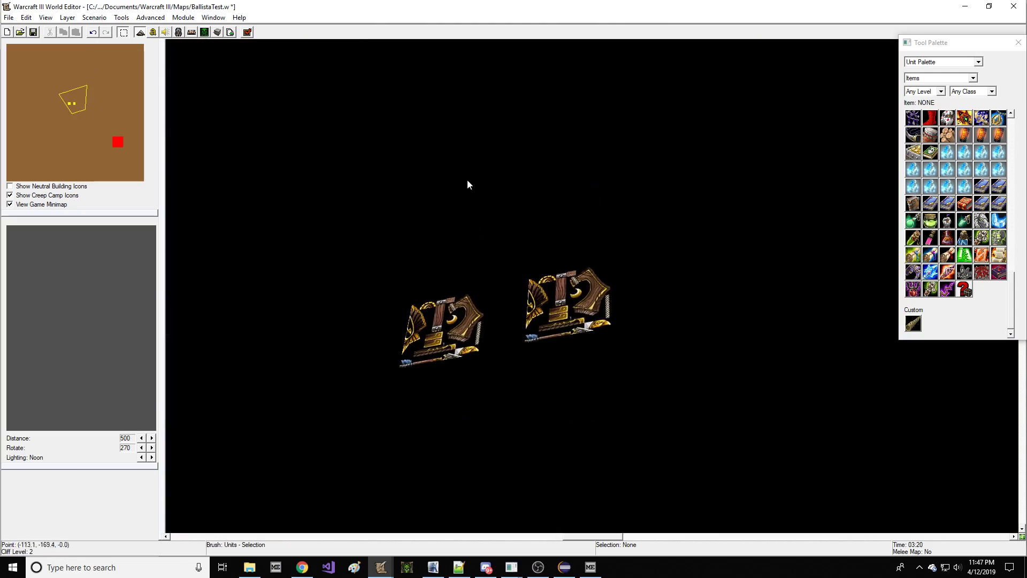
scroll(573, 211, "up", 3)
Step: Set the Unit Palette to show units for Player 1 (Red)
left_click(941, 62)
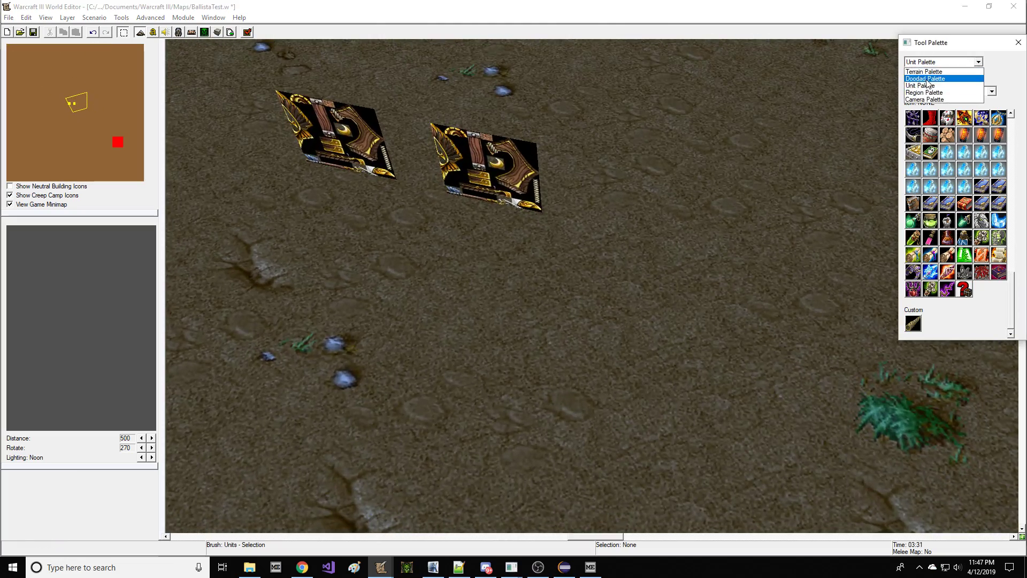
left_click(932, 87)
left_click(940, 79)
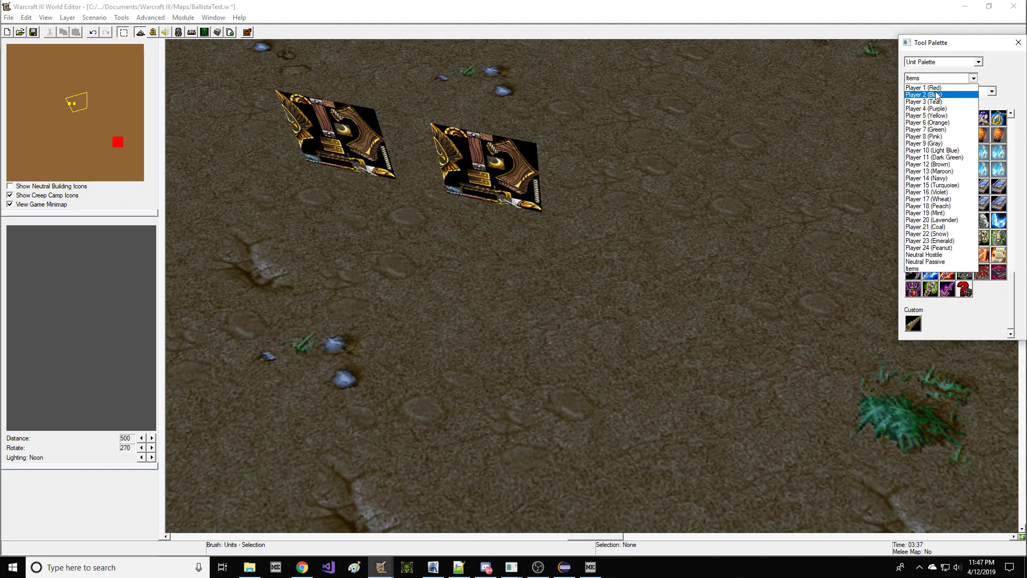
left_click(943, 90)
left_click(946, 133)
right_click_drag(509, 163, 673, 204, "ctrl")
Step: Switch to War3 Model Editor and open ballista.blp from the Warcraft III Models folder
left_click(511, 567)
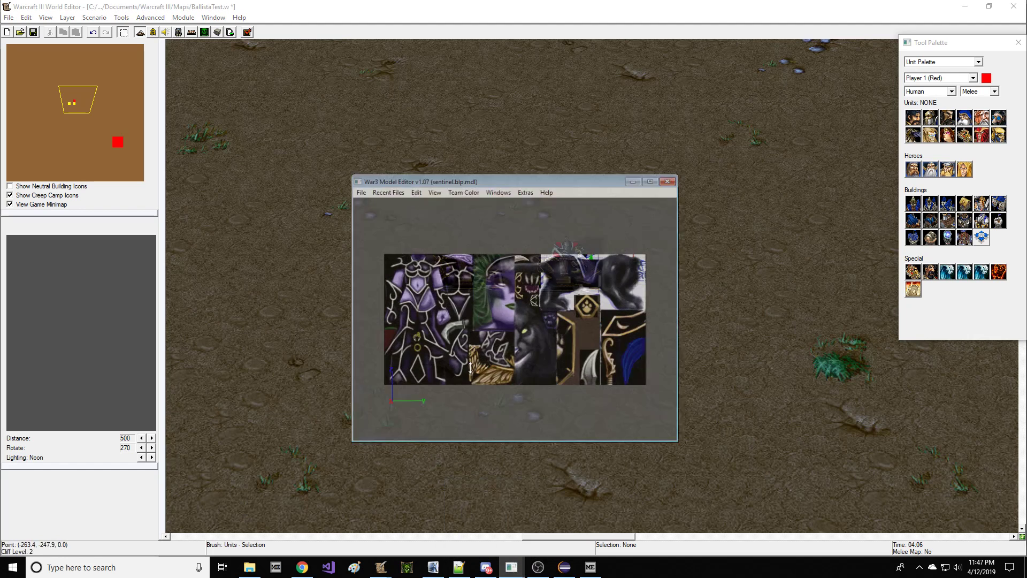
left_click(352, 166)
left_click(366, 193)
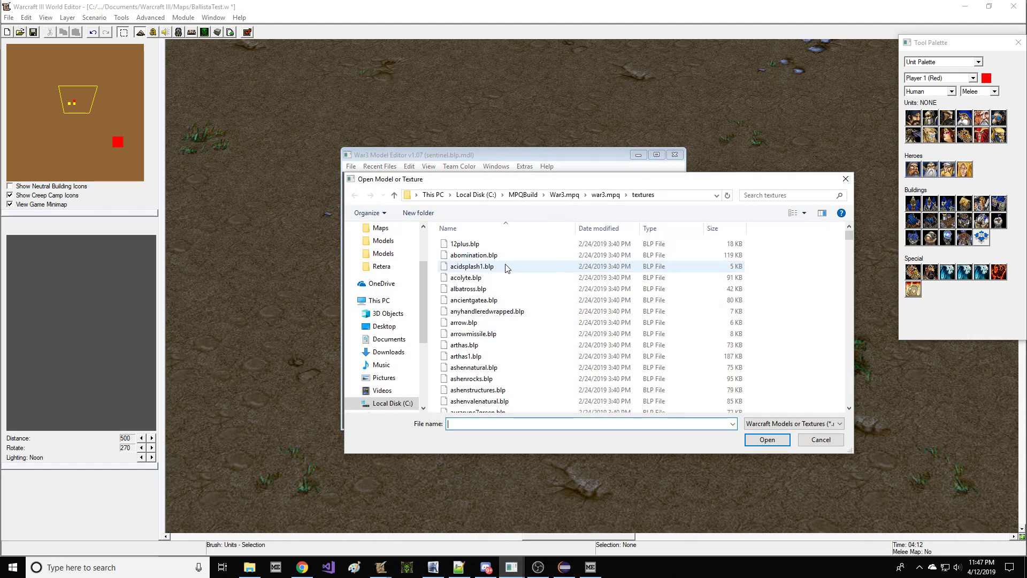
scroll(386, 278, "up", 2)
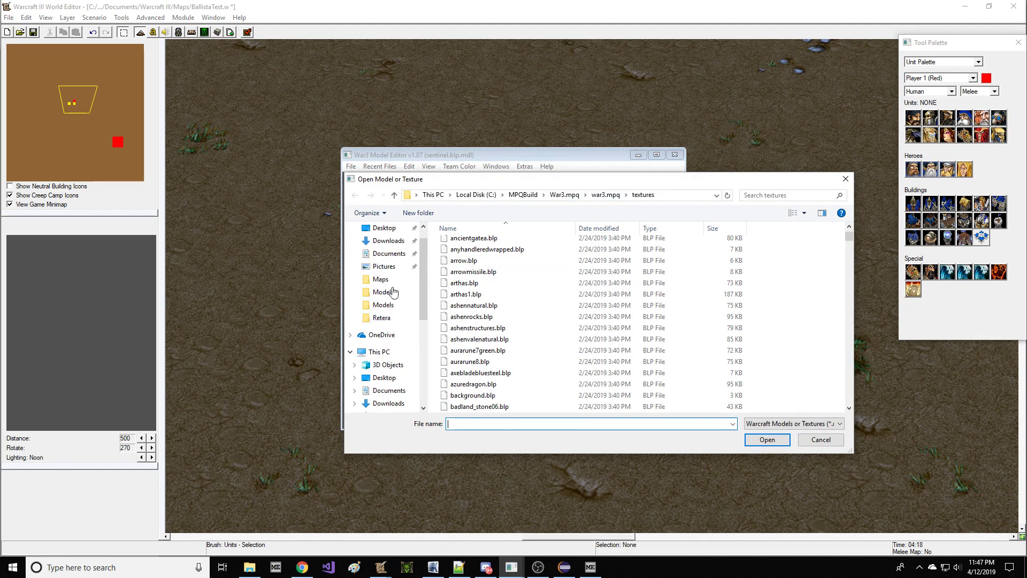
left_click(396, 307)
scroll(498, 295, "down", 5)
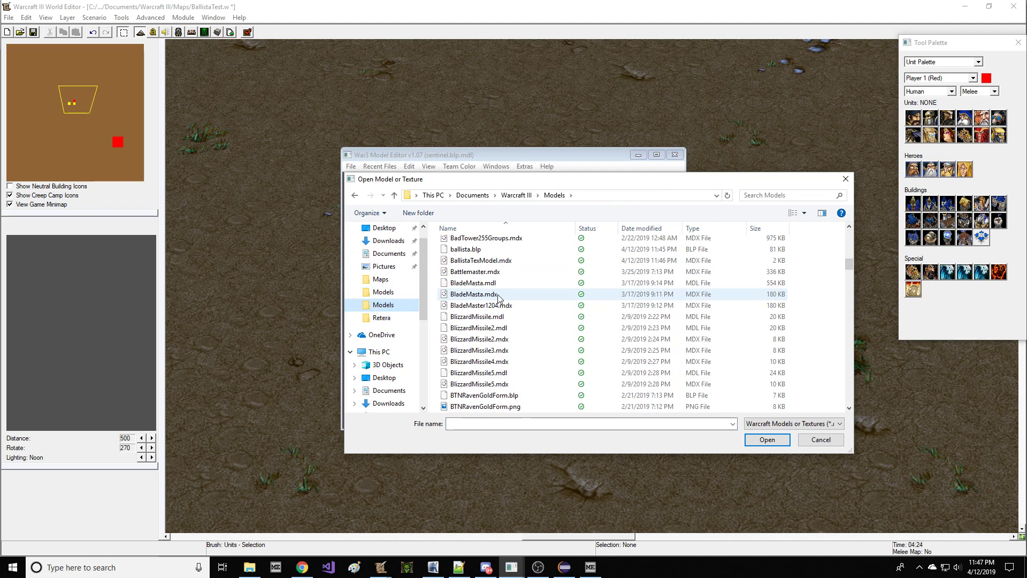
double_click(495, 249)
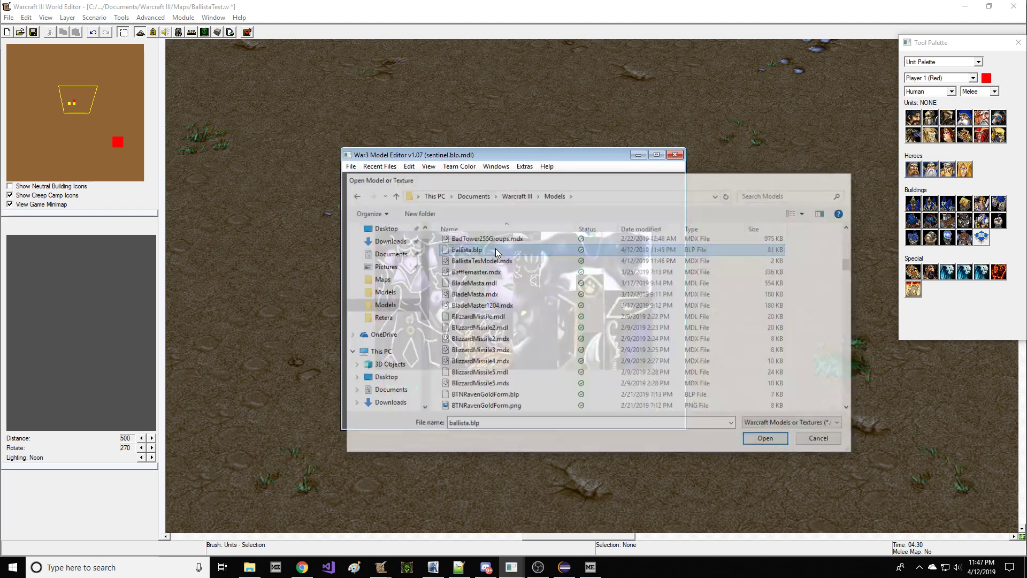
Step: Save the ballista texture model in the Models folder as ballista.blp.magos.mdx
left_click(351, 167)
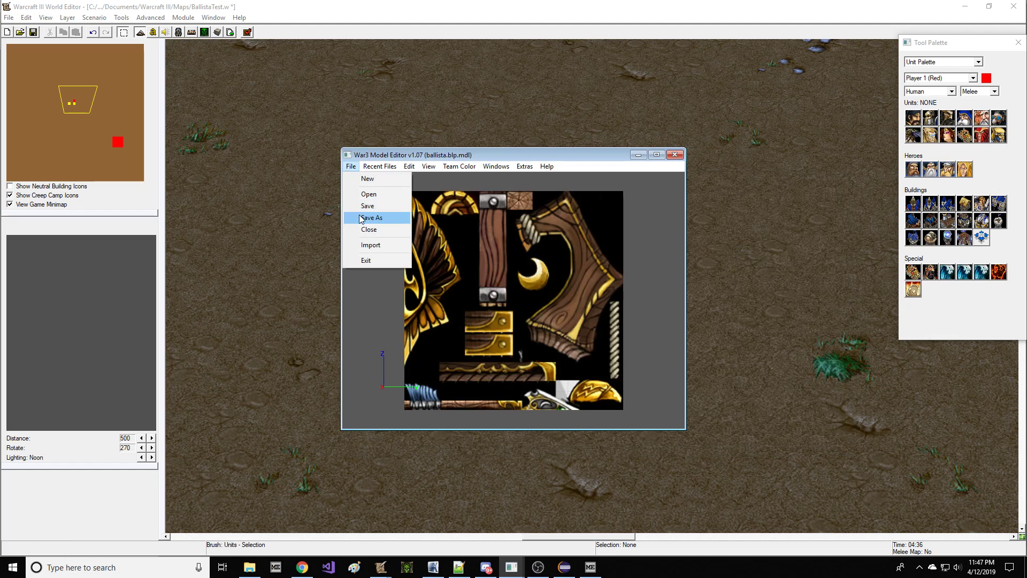
left_click(367, 217)
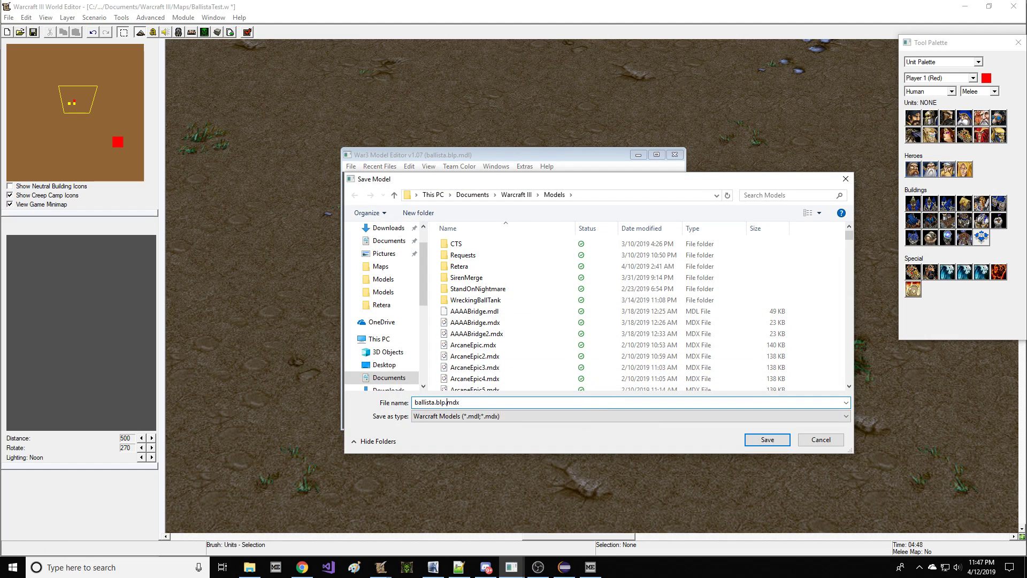
type("magos.m")
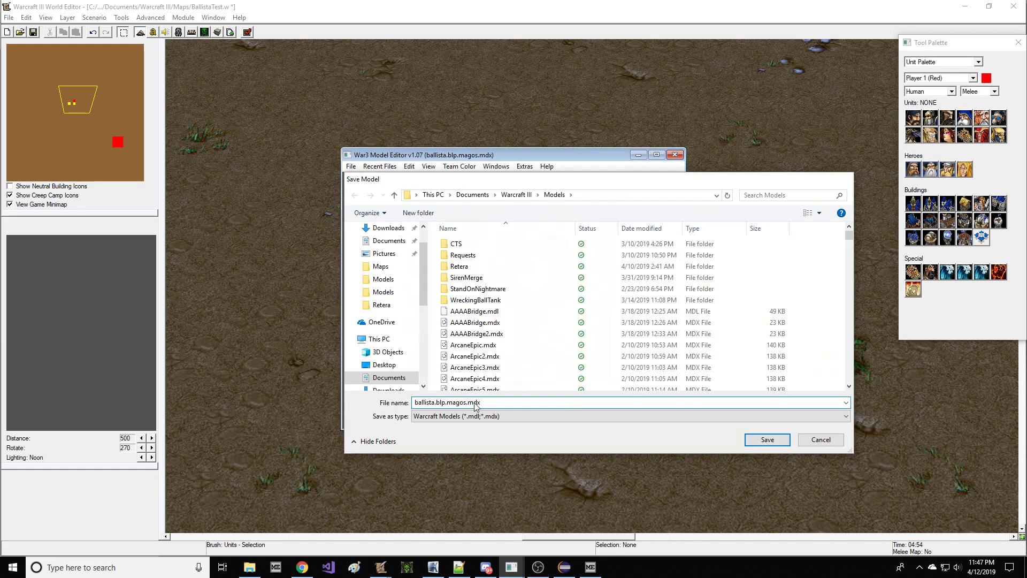
key("Return")
Step: In World Editor's Import Manager, import ballista.blp.magos.mdx from the Warcraft III Models folder into the map
left_click(218, 33)
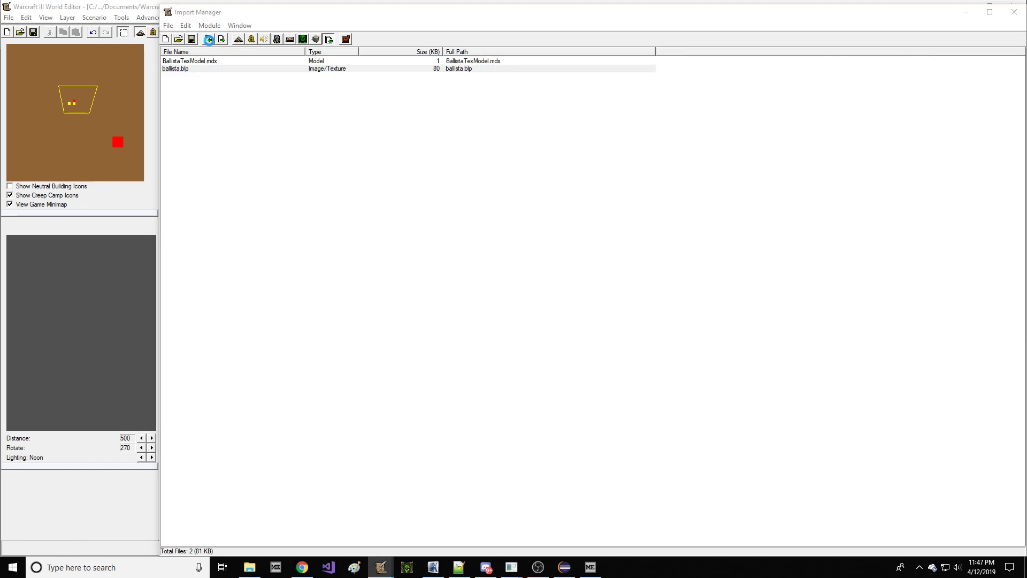
left_click(213, 43)
scroll(326, 166, "down", 5)
scroll(325, 167, "down", 6)
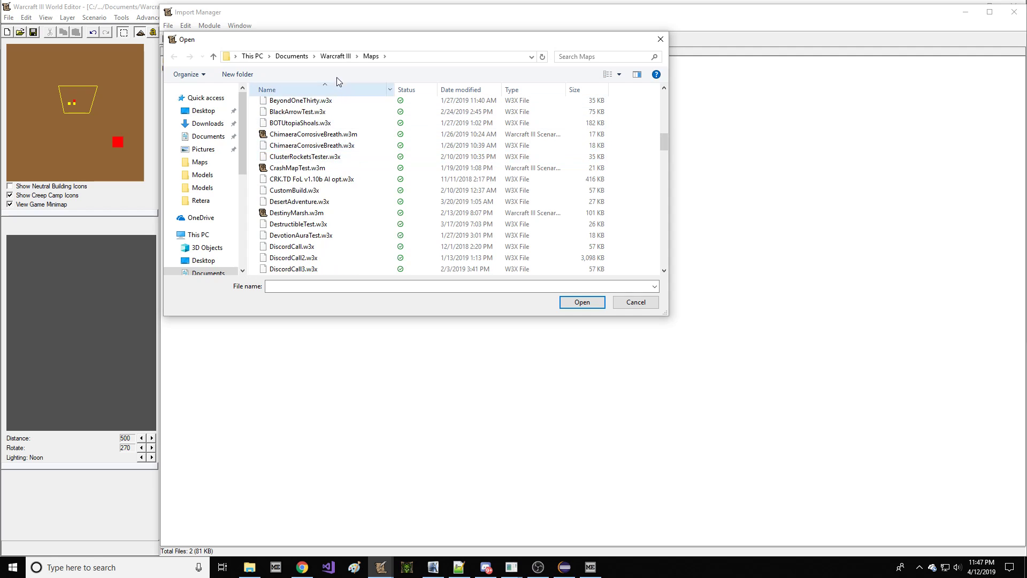
left_click(339, 56)
scroll(314, 179, "down", 1)
double_click(314, 174)
scroll(315, 170, "down", 5)
scroll(314, 170, "down", 5)
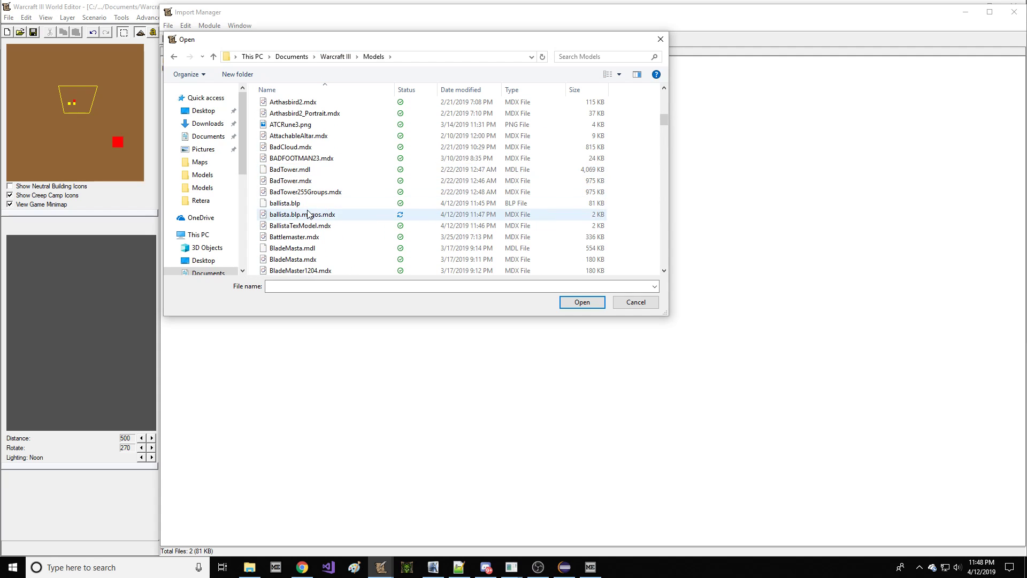
double_click(300, 214)
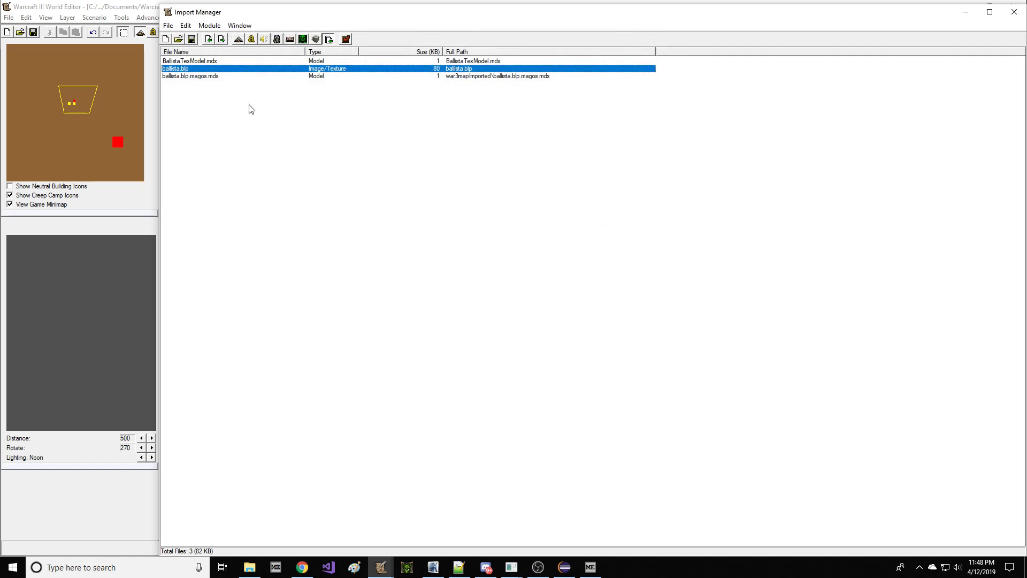
Step: Save the BallistaTest map with the newly imported model
left_click(192, 40)
key("Return")
key("Return")
key("Return")
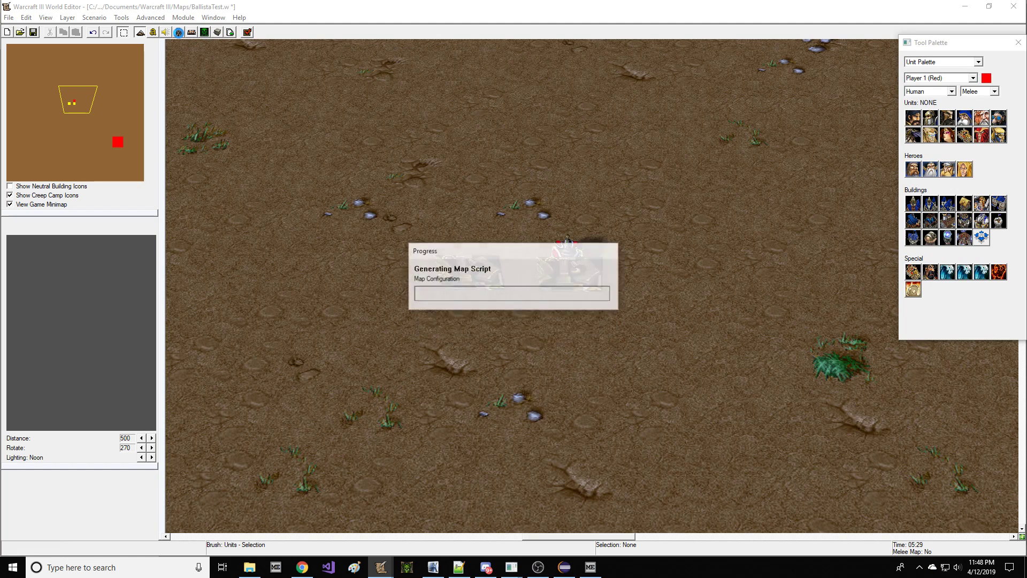
Step: Duplicate the custom Alleria's Flute of Accuracy item and set one copy's model to the imported war3mapImported\ballista.blp.magos.mdx
left_click(179, 33)
left_click(273, 486)
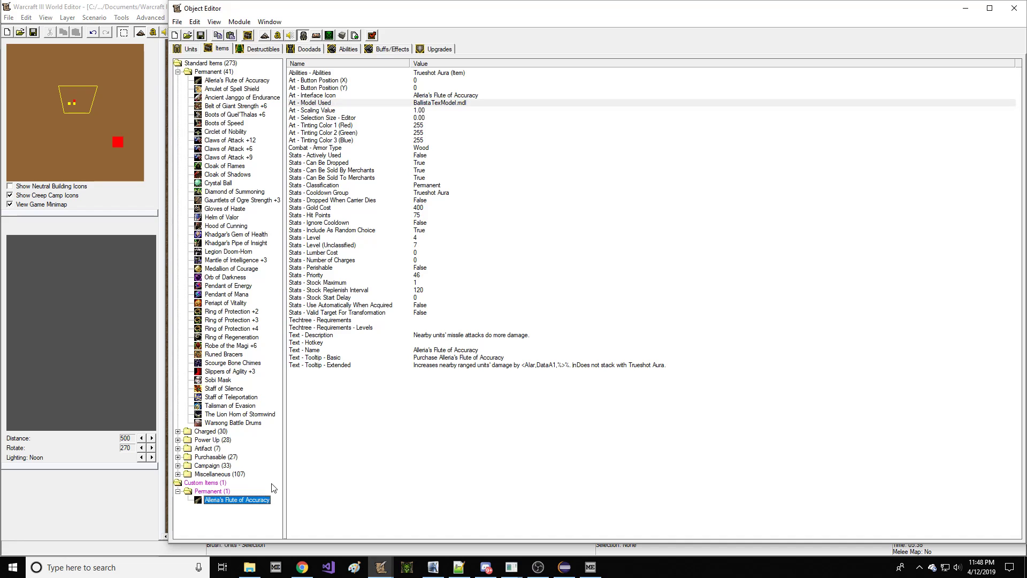
double_click(488, 103)
left_click(506, 282)
left_click(505, 298)
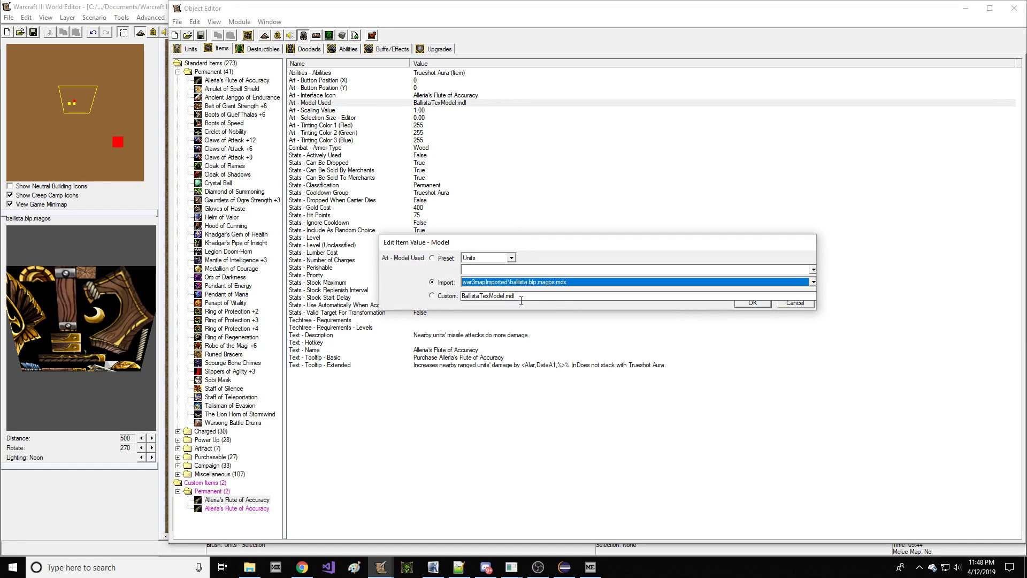
left_click(745, 307)
Step: Show the Items category in the Unit Palette and place the second custom item on the terrain near the two existing ones
key("F3")
left_click(931, 78)
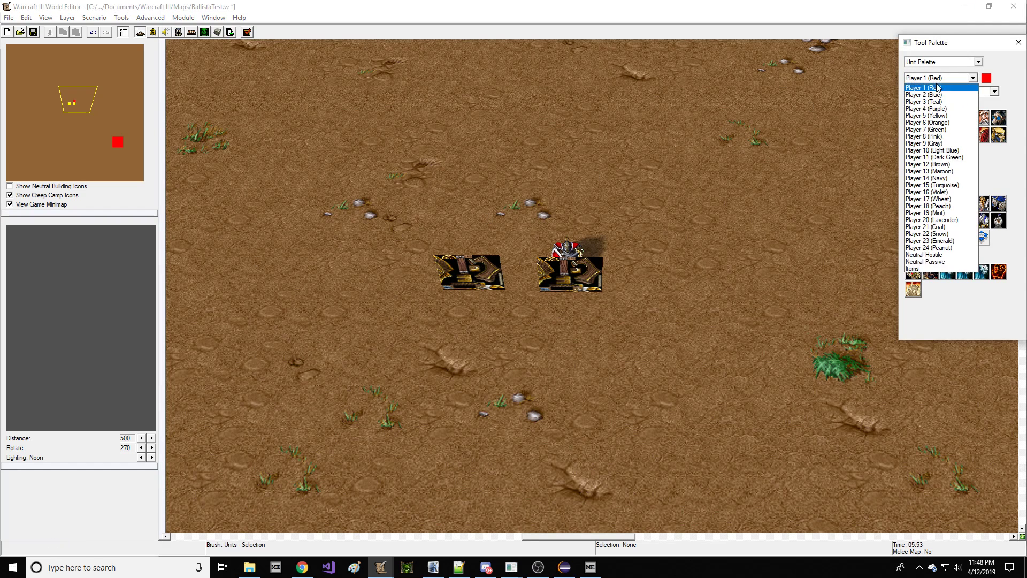
left_click(942, 268)
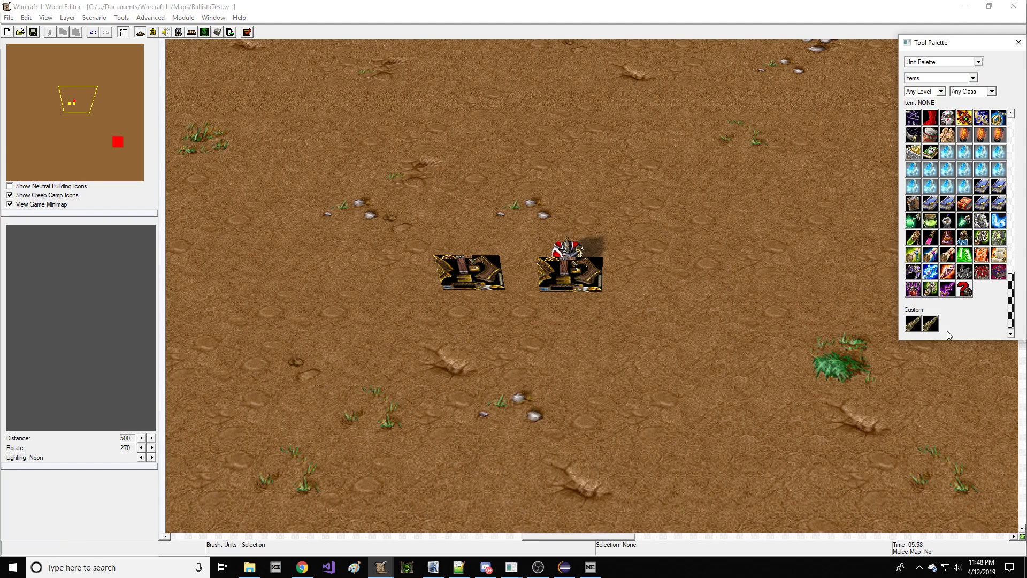
left_click(930, 325)
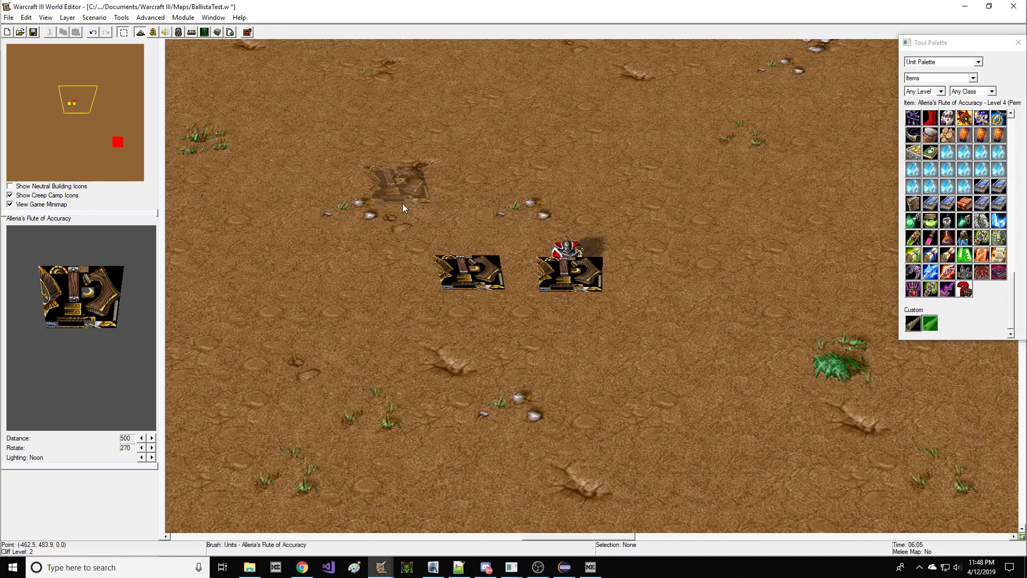
middle_click_drag(383, 210, 594, 208)
left_click(553, 193)
right_click(553, 194)
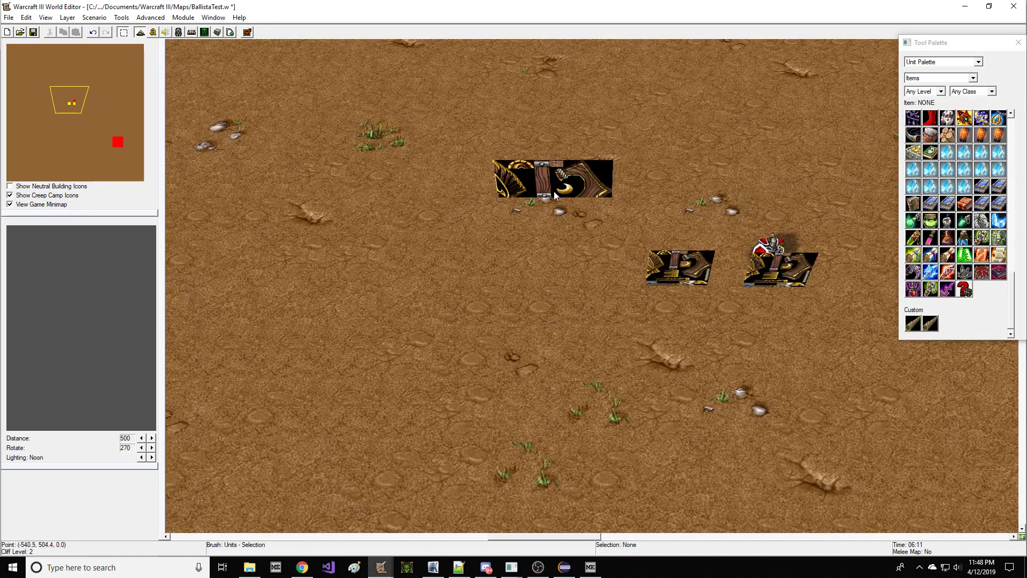
Step: Compare the placed items up close with the ballista models open in Retera Model Studio and War3 Model Editor
scroll(572, 236, "up", 5)
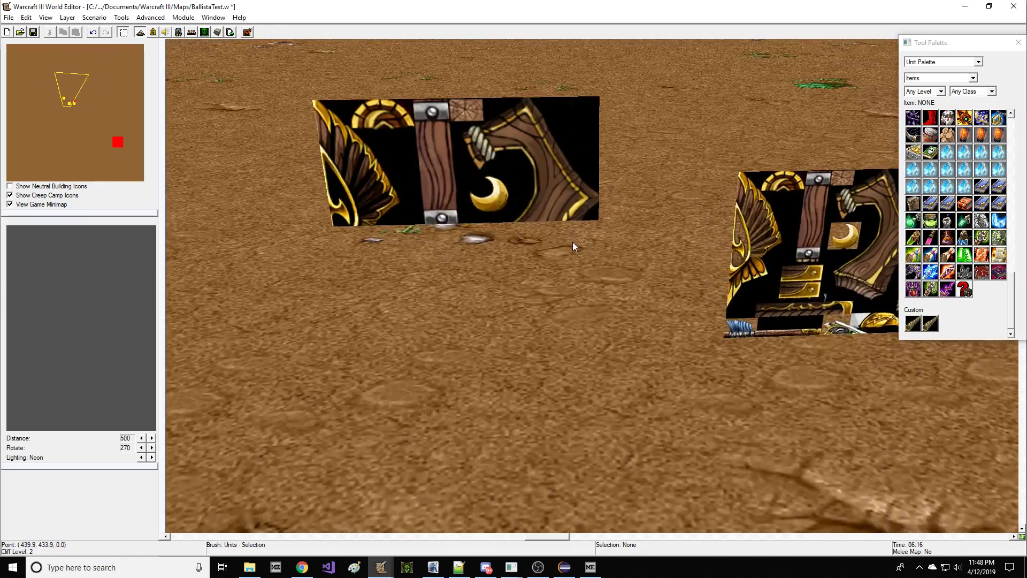
right_click_drag(573, 242, 494, 192, "ctrl")
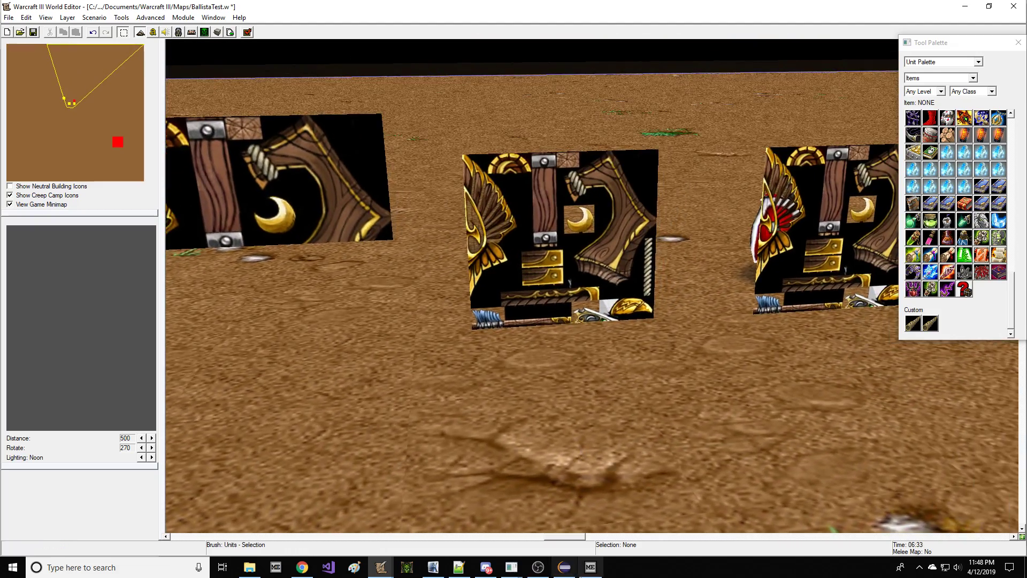
left_click(591, 566)
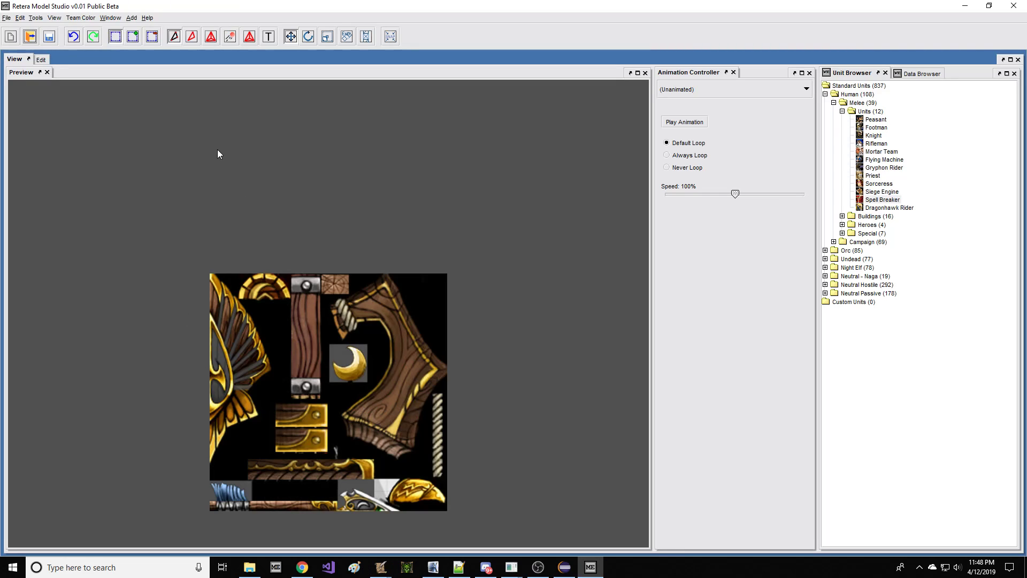
left_click(510, 567)
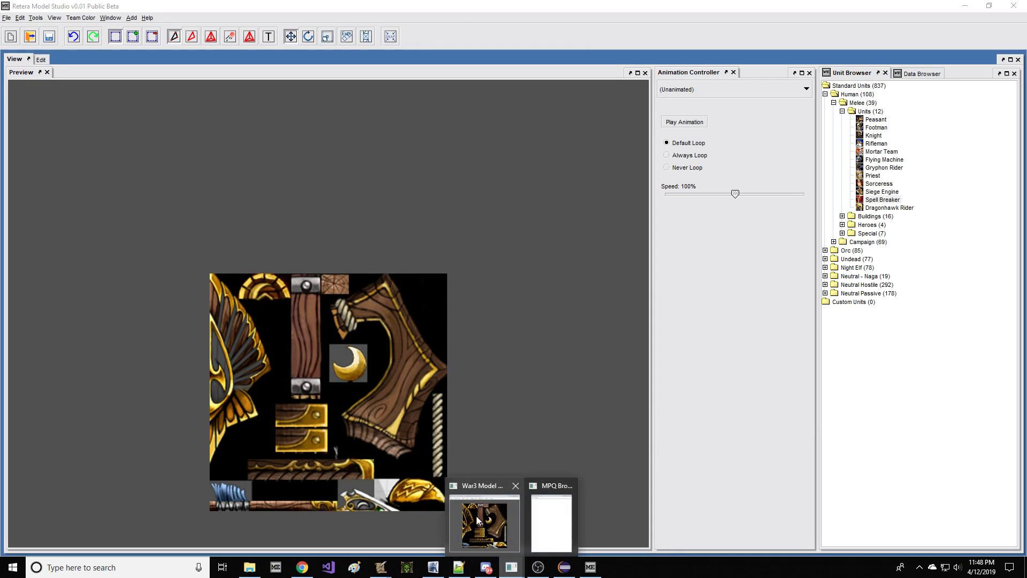
left_click(476, 516)
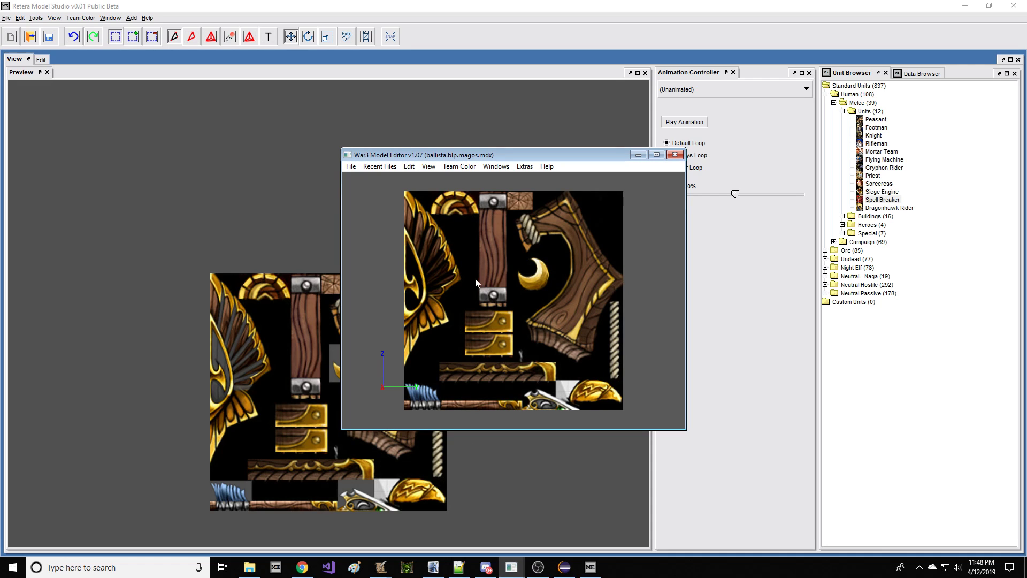
mouse_move(381, 567)
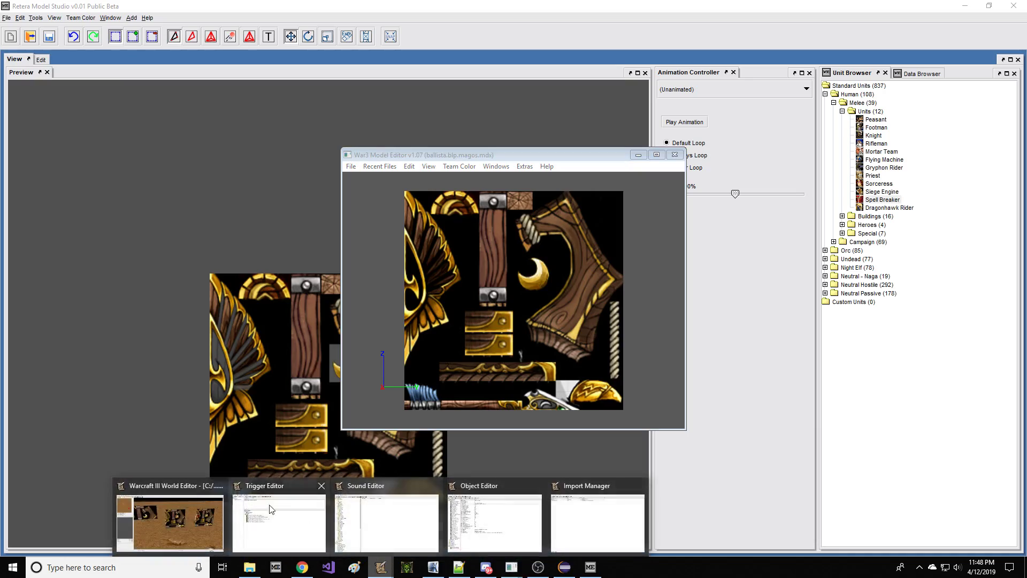
left_click(170, 517)
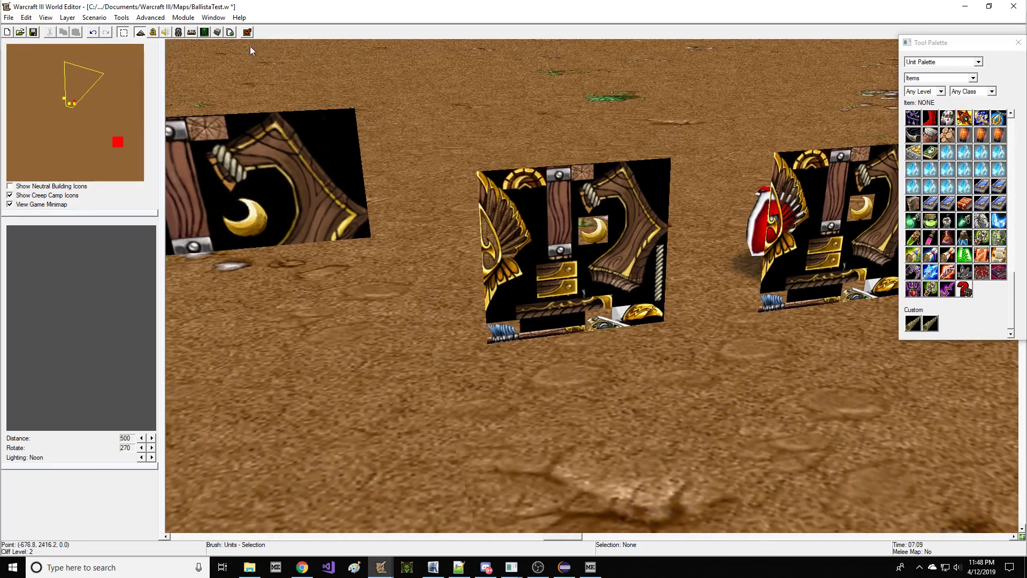
Step: Check the map's imported files and examine the three placed texture items from several angles
left_click(230, 33)
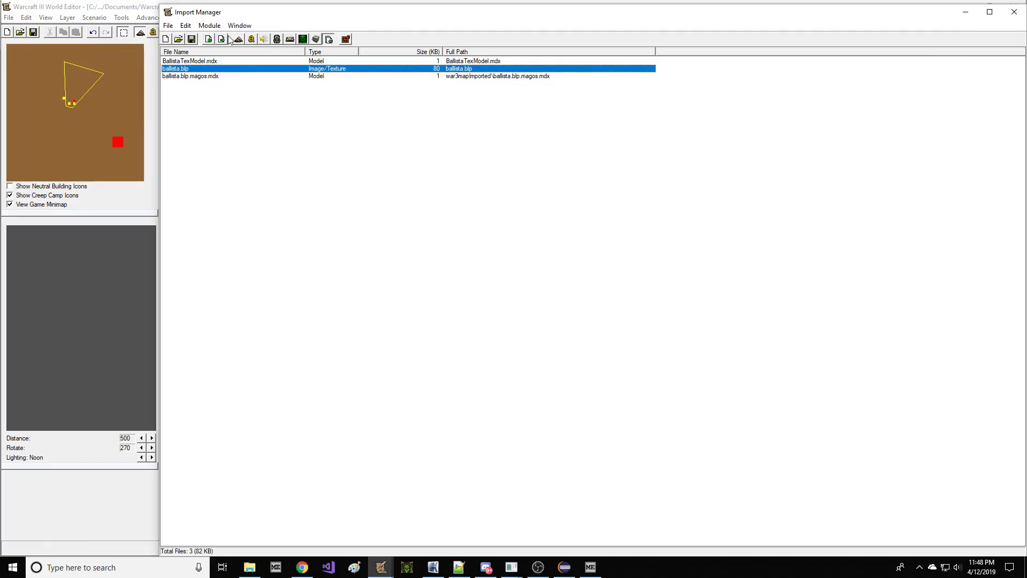
left_click(59, 103)
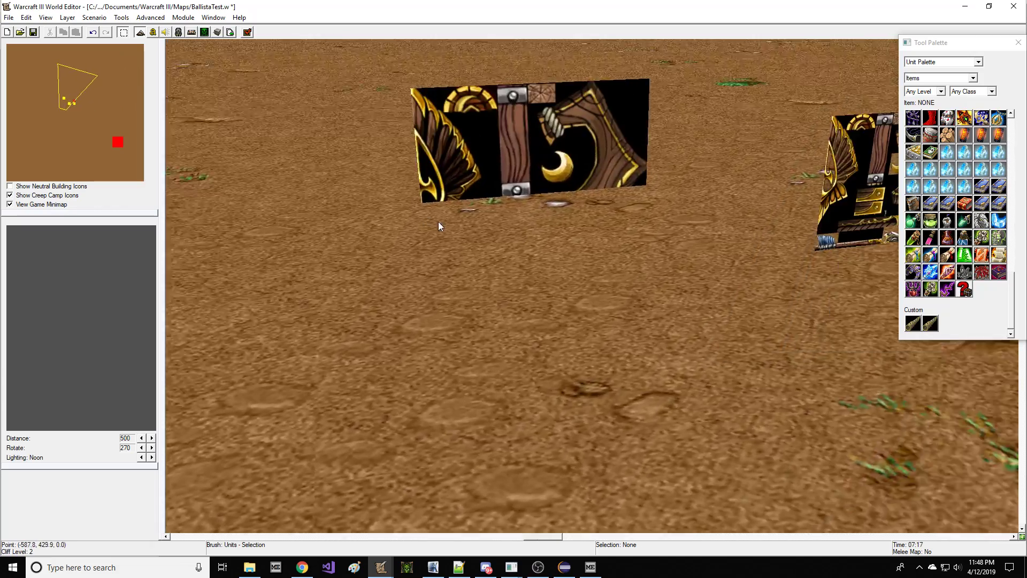
right_click_drag(438, 222, 547, 231, "ctrl")
scroll(629, 232, "down", 3)
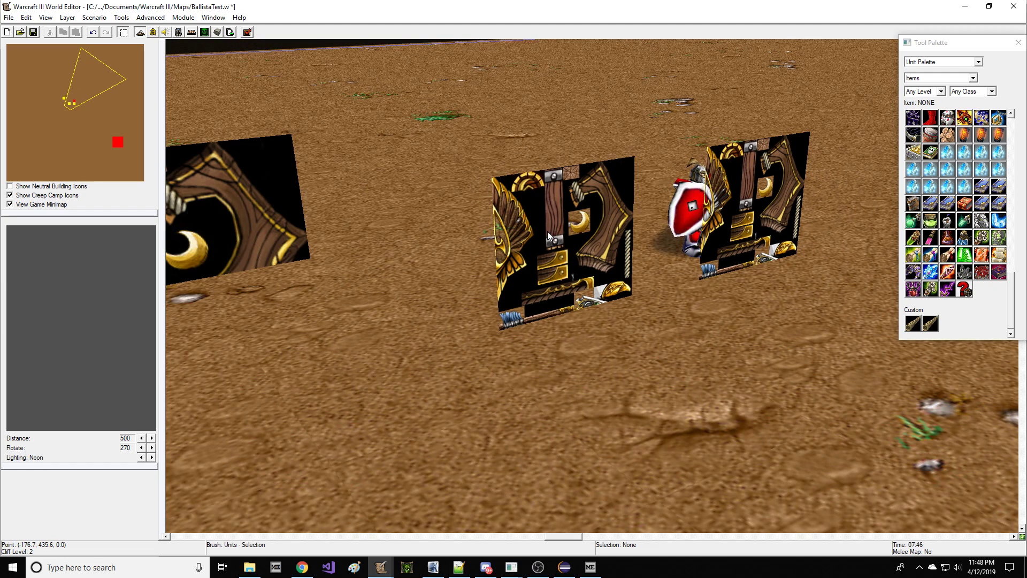
right_click_drag(548, 232, 490, 216, "ctrl")
scroll(490, 216, "up", 4)
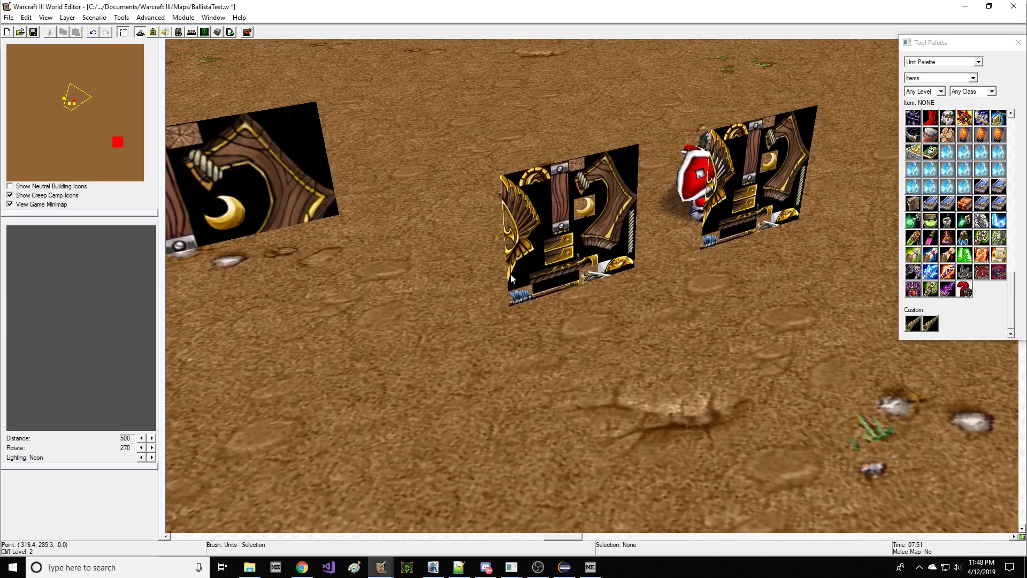
right_click_drag(515, 274, 364, 228, "ctrl")
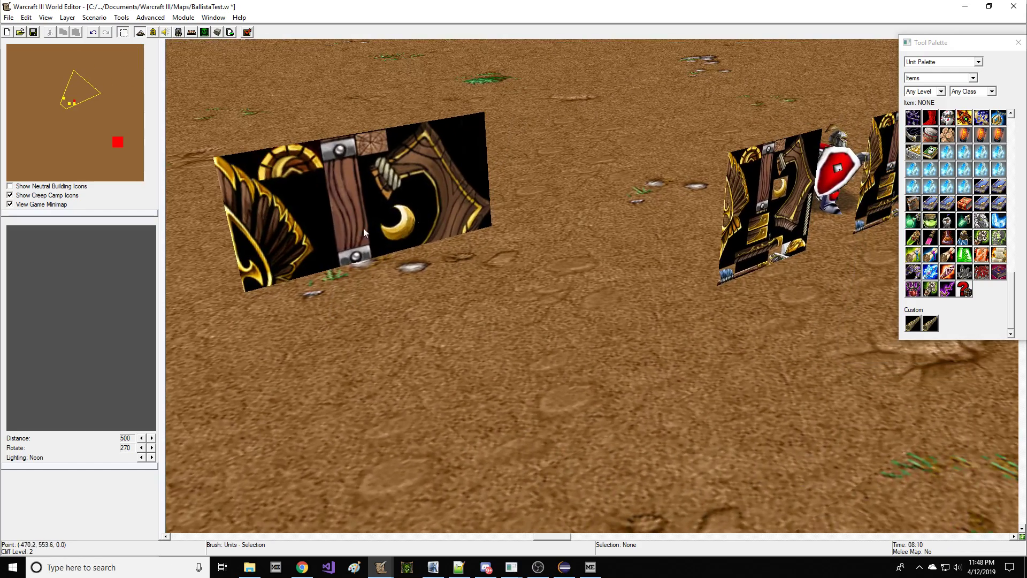
Step: Switch to Retera Model Studio and try Split Geoset and Add Team Color on the plane, checking it in the preview
left_click(586, 570)
left_click(41, 60)
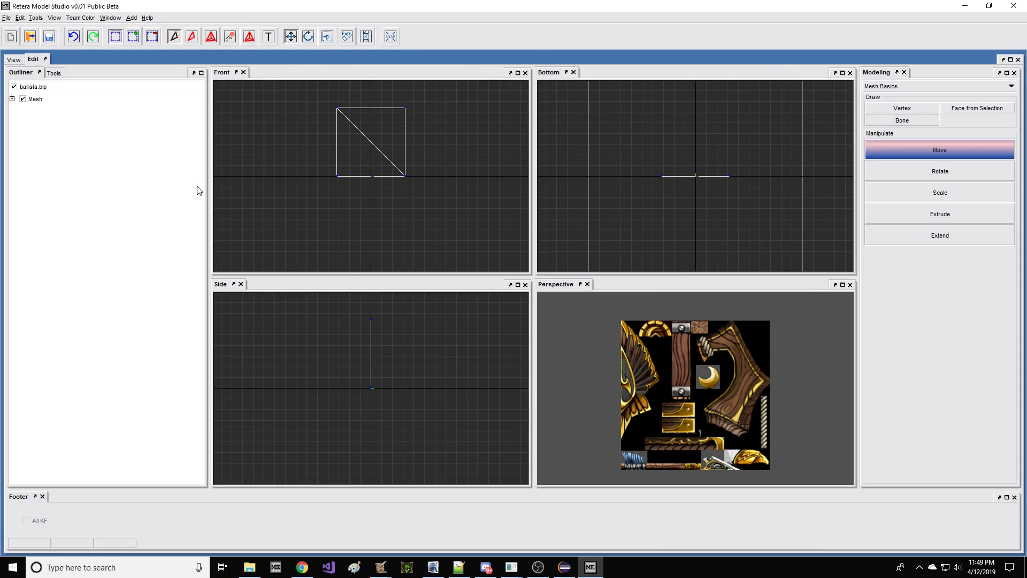
right_click(435, 208)
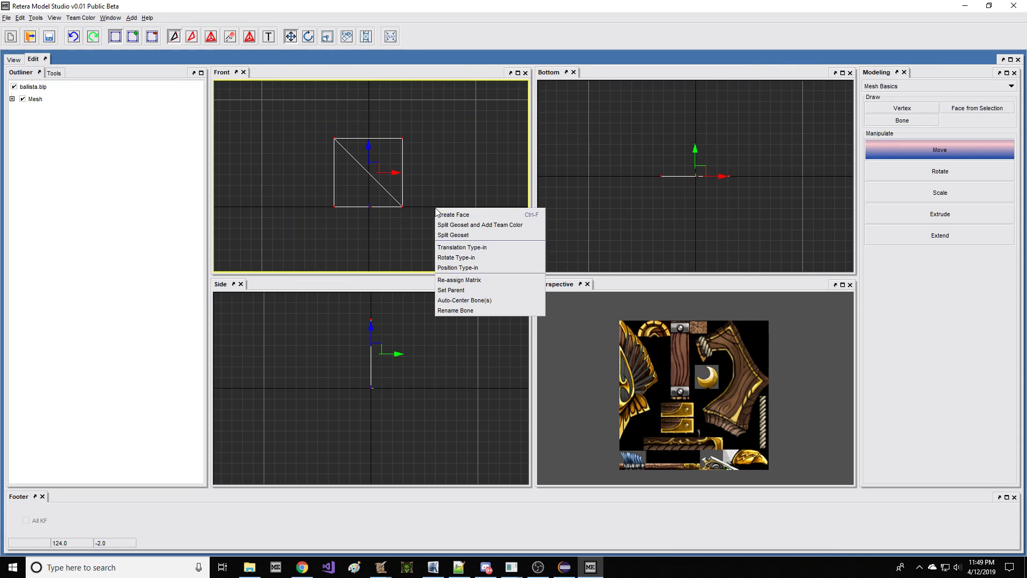
left_click(501, 227)
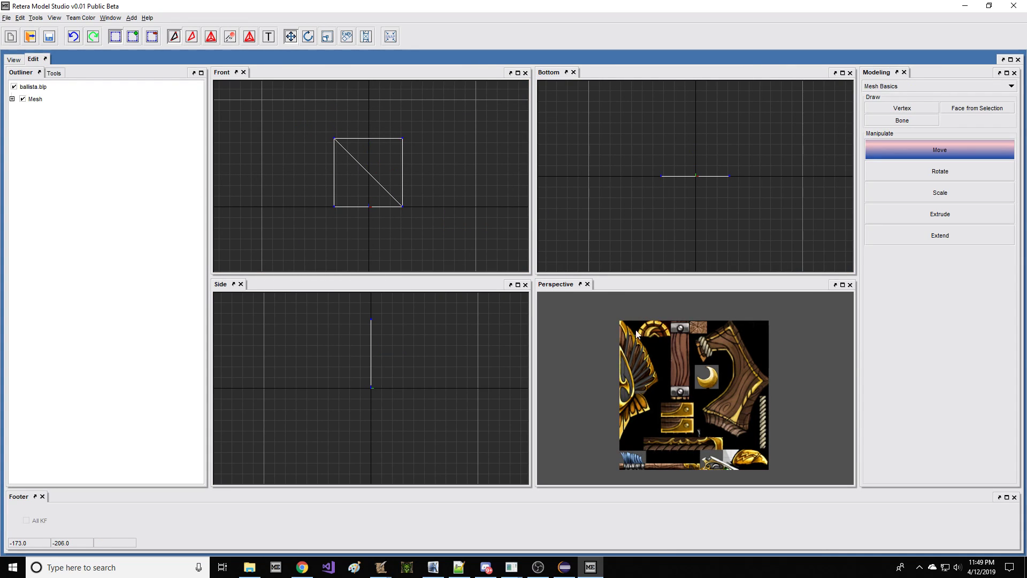
left_click(16, 59)
right_click_drag(220, 193, 91, 121)
Step: Reselect the whole plane, apply Split Geoset and Add Team Color again, and inspect it in the perspective view
left_click(43, 60)
left_click_drag(321, 97, 423, 214)
left_click(12, 99)
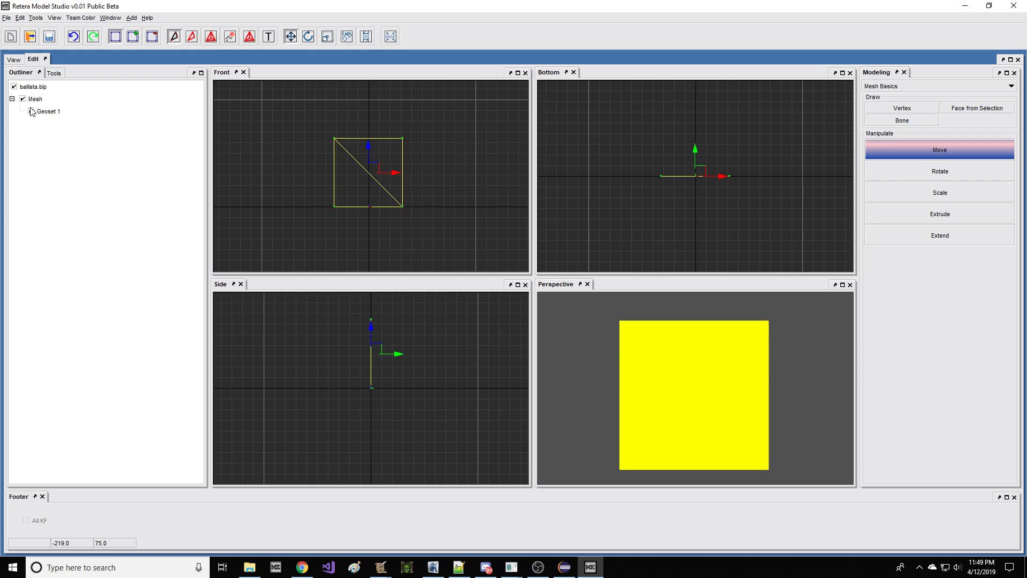
right_click(449, 187)
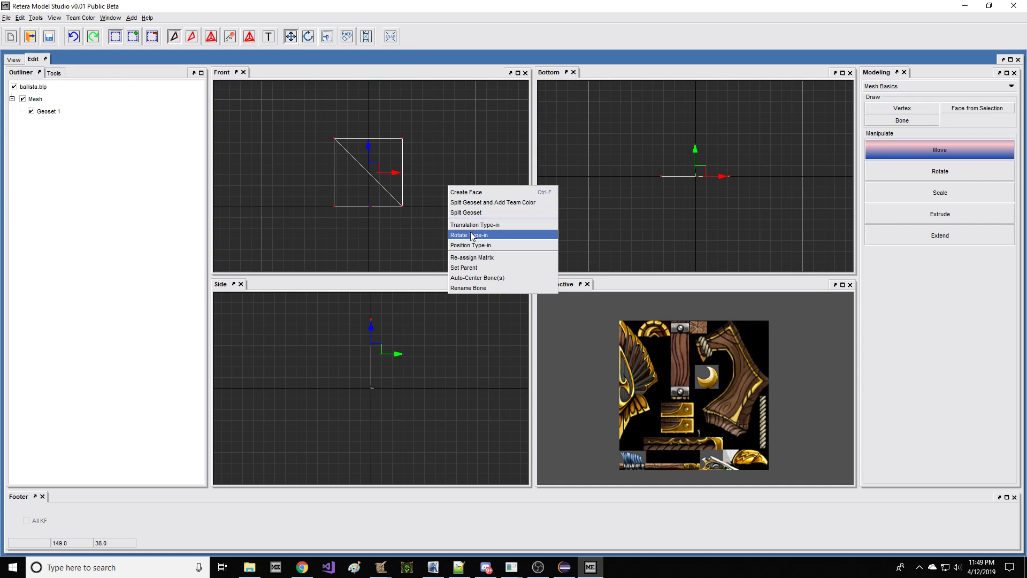
left_click(495, 202)
middle_click_drag(658, 375, 639, 364)
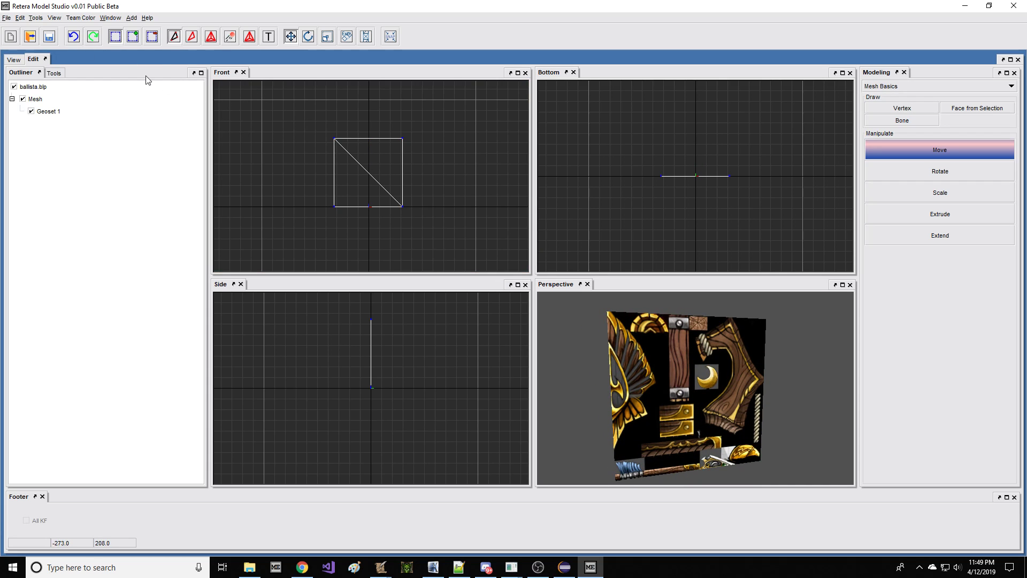
Step: Open BallistaTexModel.mdx from the Models folder, filtering the file list to Warcraft III Binary Model (.mdx) files
left_click(29, 35)
scroll(482, 283, "up", 5)
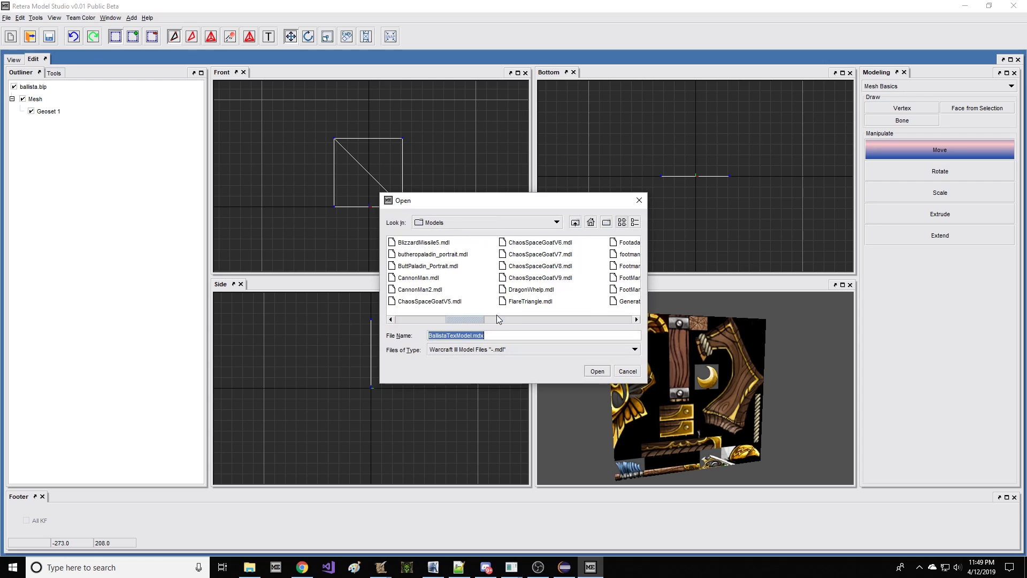
scroll(461, 282, "down", 5)
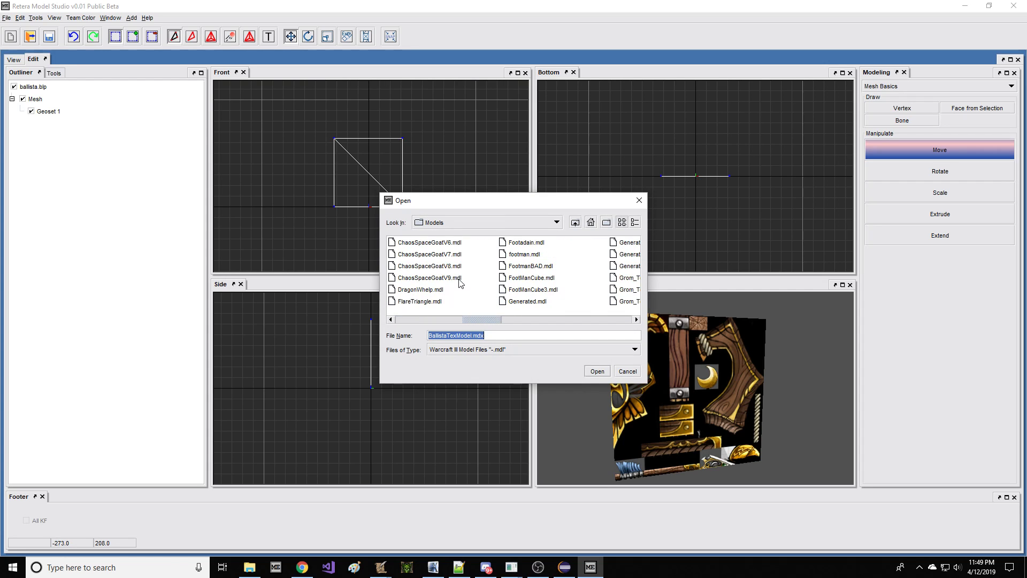
left_click(482, 349)
left_click(493, 360)
left_click(492, 349)
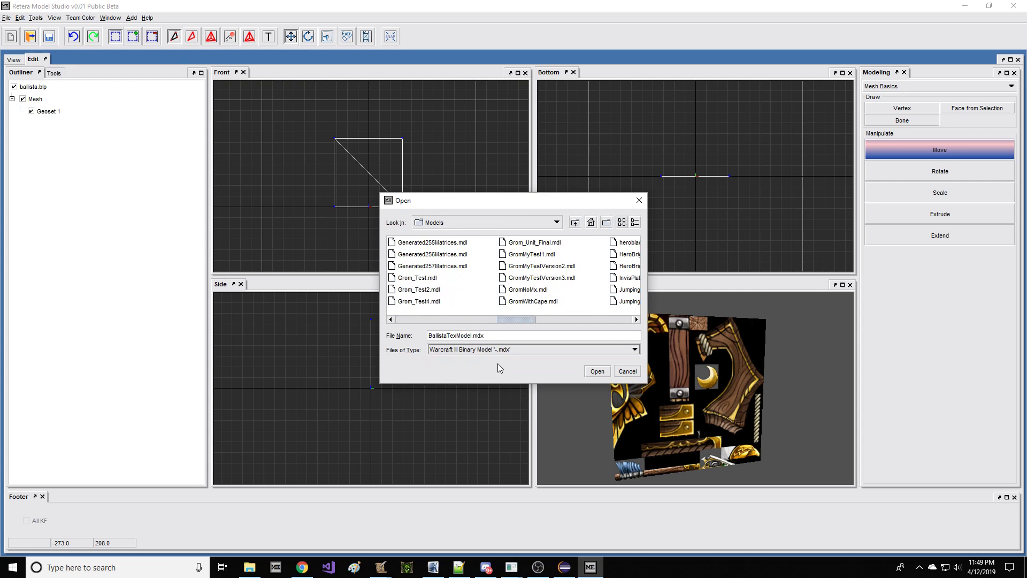
left_click(485, 369)
scroll(481, 297, "up", 2)
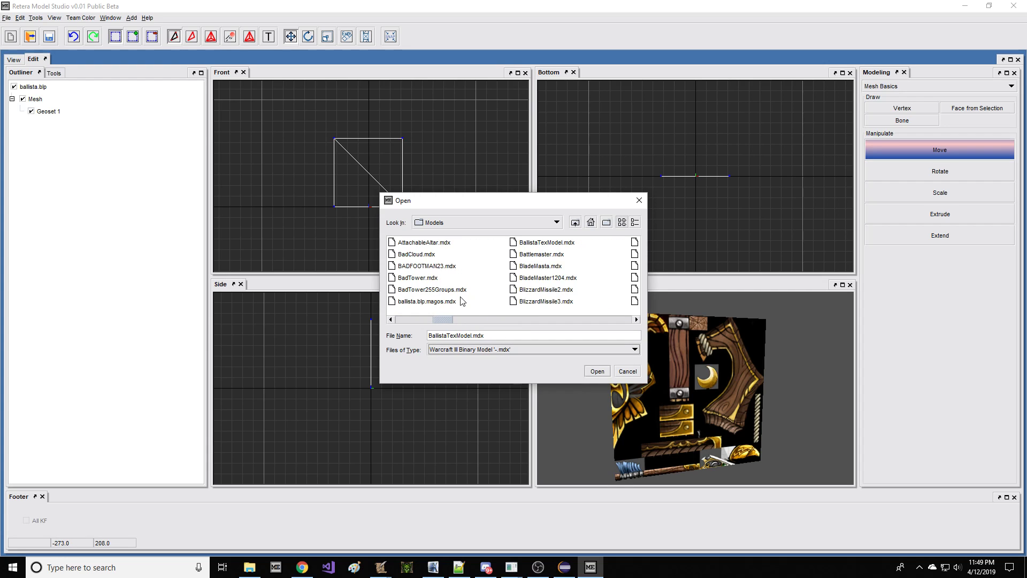
scroll(452, 302, "up", 1)
scroll(452, 303, "down", 2)
scroll(452, 302, "up", 1)
double_click(536, 244)
Step: Select the whole BallistaTexModel plane and apply Split Geoset and Add Team Color
left_click_drag(317, 103, 443, 204)
right_click(443, 204)
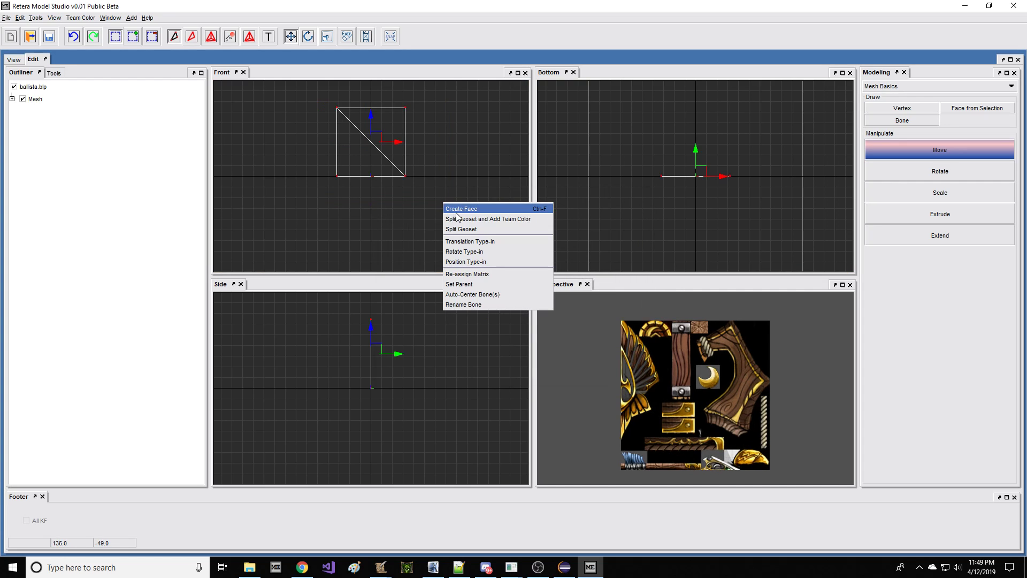
left_click(460, 220)
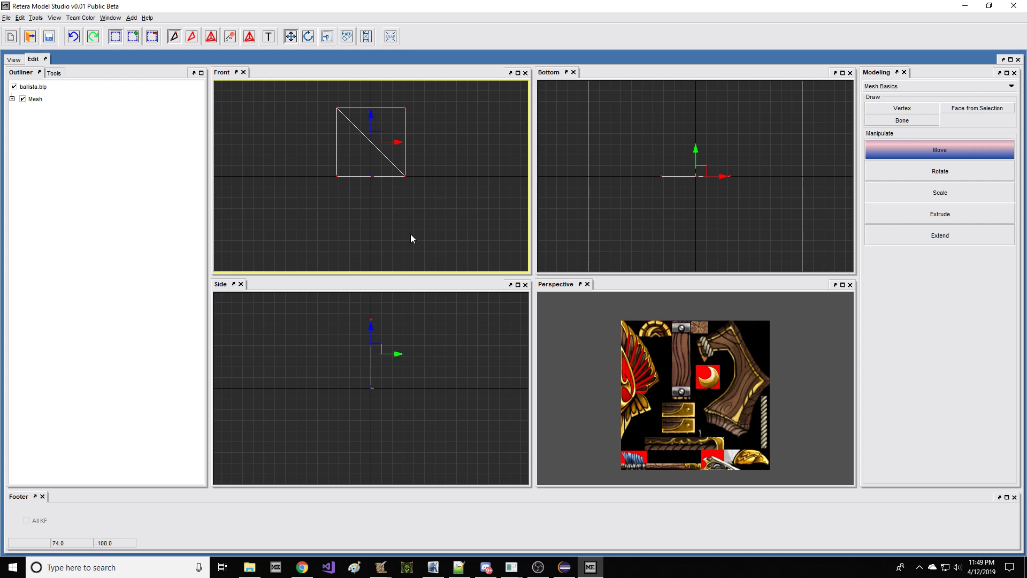
Step: Switch to the ballista model, delete its selected plane, undo the deletion and reselect the whole plane
double_click(141, 10)
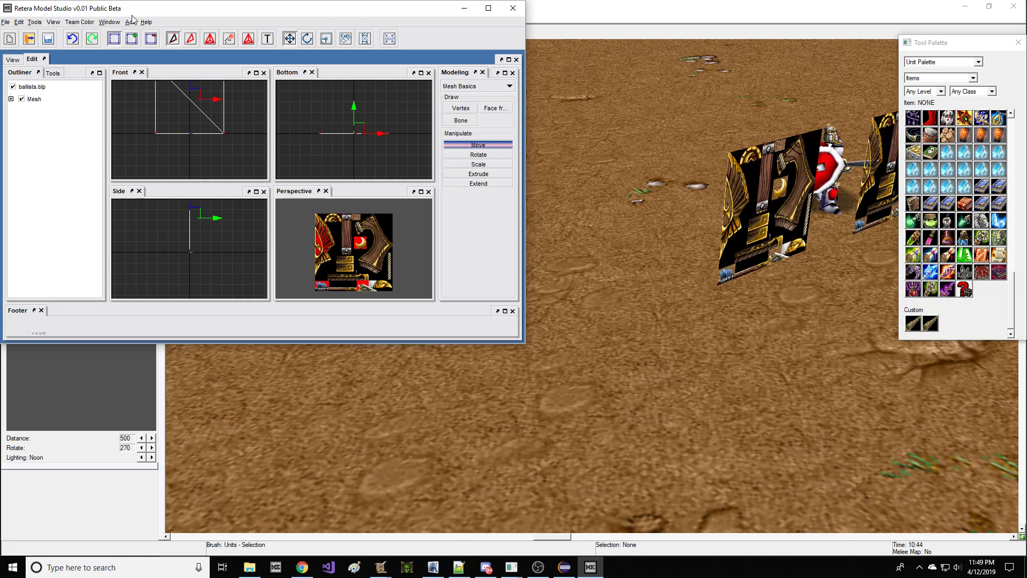
left_click(131, 22)
left_click(133, 80)
left_click_drag(303, 118, 416, 230)
key("Delete")
key("ctrl+z")
left_click_drag(321, 104, 470, 252)
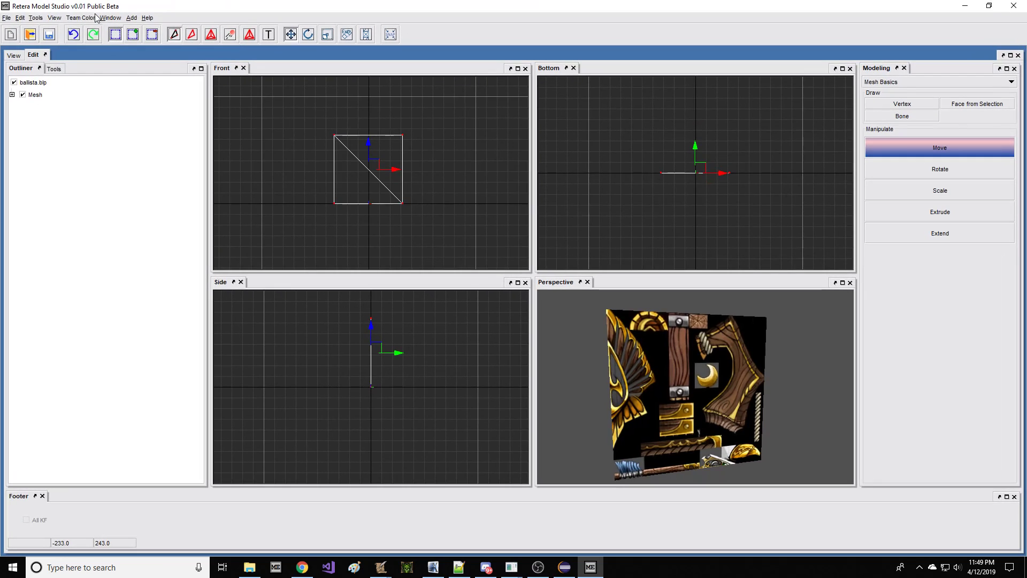
Step: Switch back to BallistaTexModel and inspect its team-colored plane by selecting vertices and orbiting the perspective view
left_click(105, 18)
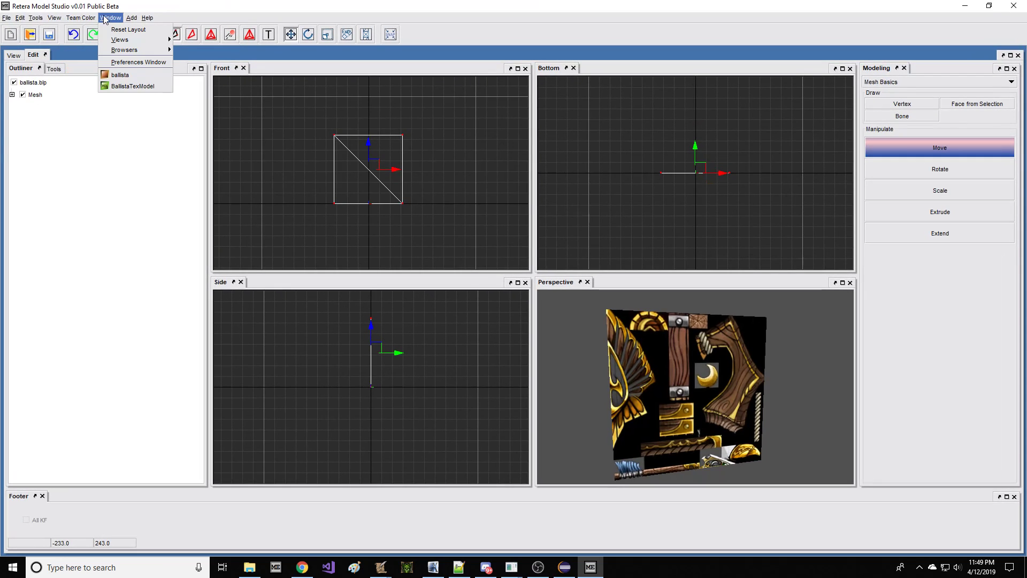
left_click(133, 86)
left_click_drag(308, 82, 474, 139)
middle_click_drag(739, 395, 714, 386)
left_click_drag(428, 187, 332, 92)
Step: Open ballista.blp.magos.mdx, select its whole plane and apply Split Geoset and Add Team Color, checking it in perspective
left_click(30, 35)
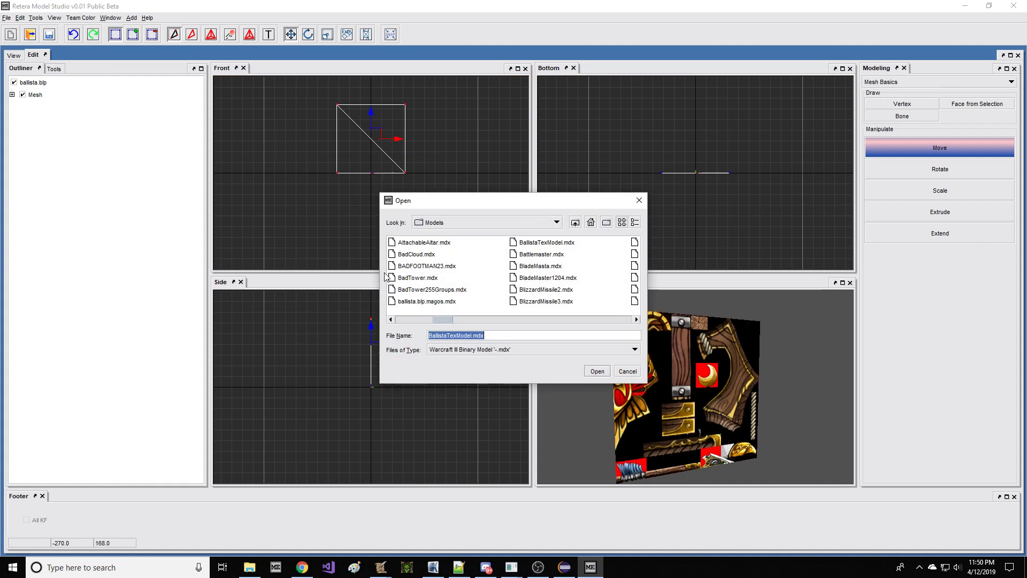
double_click(444, 298)
left_click_drag(268, 85, 460, 252)
right_click(472, 205)
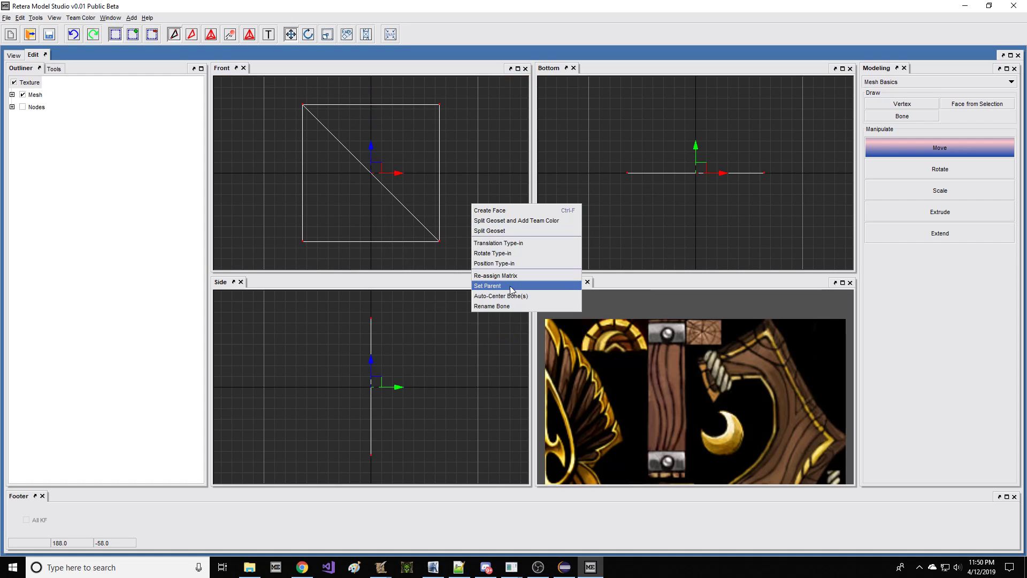
left_click(515, 220)
scroll(653, 343, "down", 3)
mouse_move(653, 343)
middle_mouse_down()
mouse_move(654, 357)
mouse_move(657, 348)
middle_mouse_up()
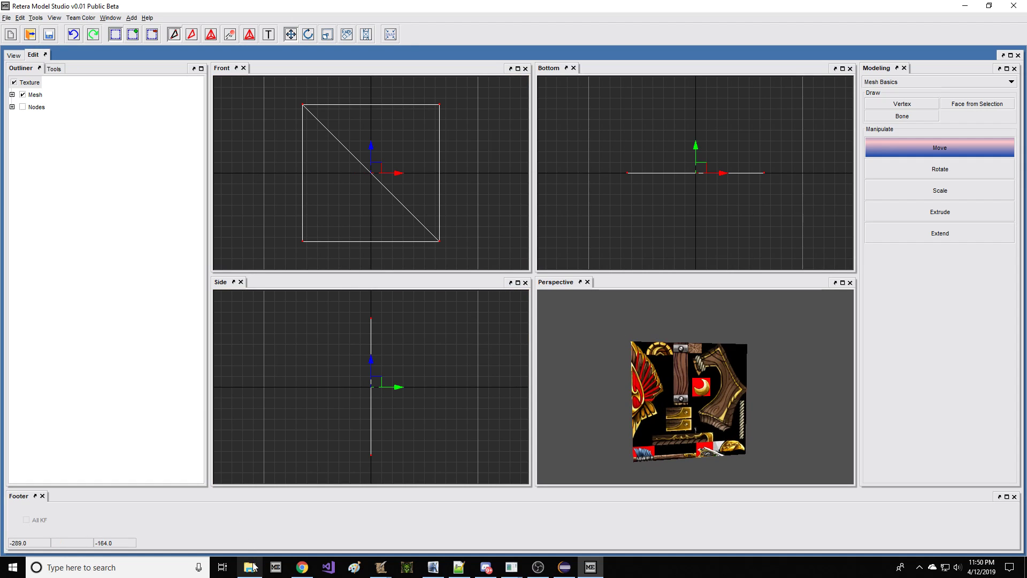
Step: Reopen BallistaTexModel.mdx from the recent files and inspect its original plane in the perspective view
left_click(20, 18)
mouse_move(35, 18)
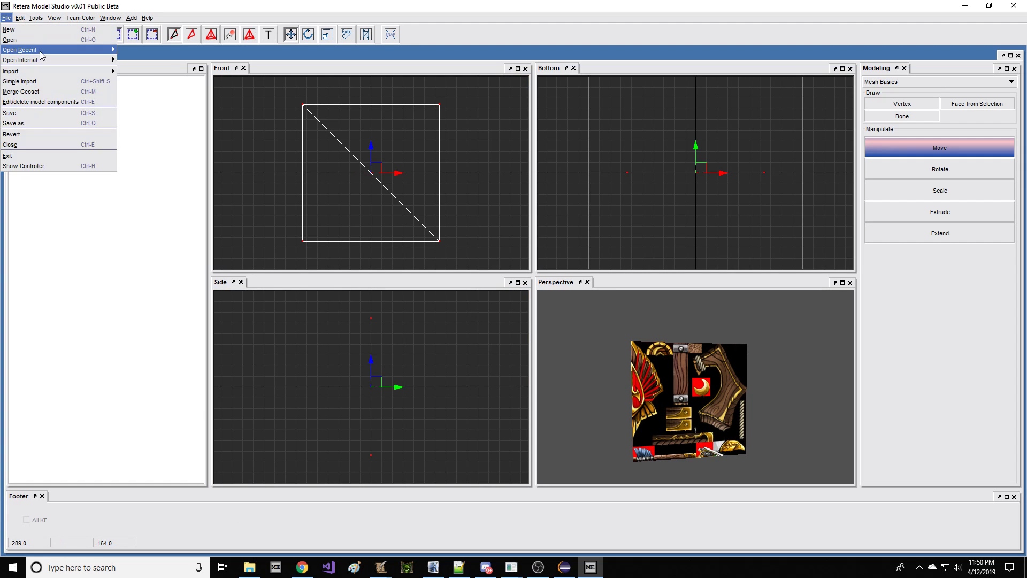
mouse_move(54, 49)
left_click(151, 59)
middle_click_drag(637, 358, 653, 369)
key("ctrl+n")
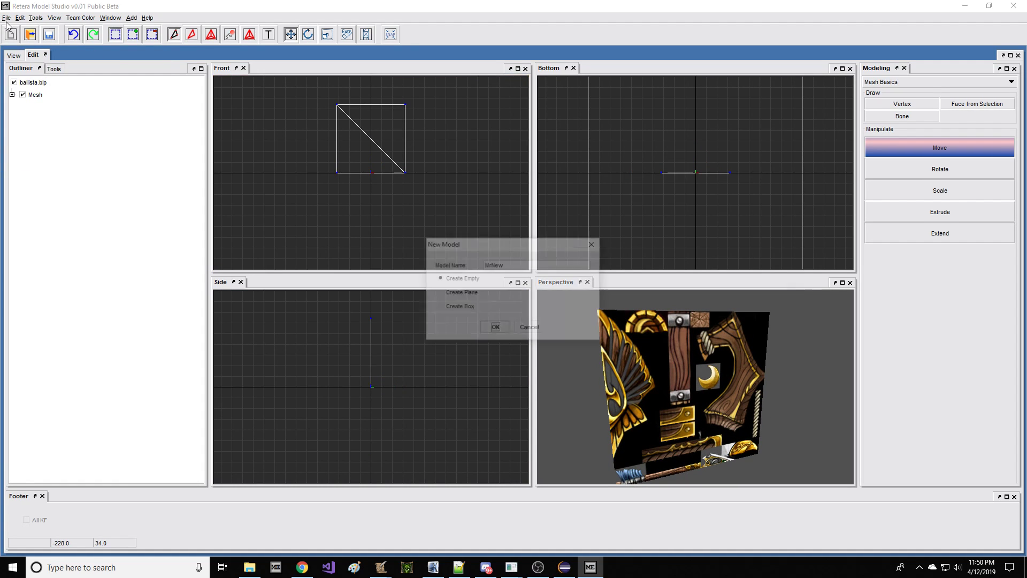
key("Escape")
left_click(6, 18)
mouse_move(31, 53)
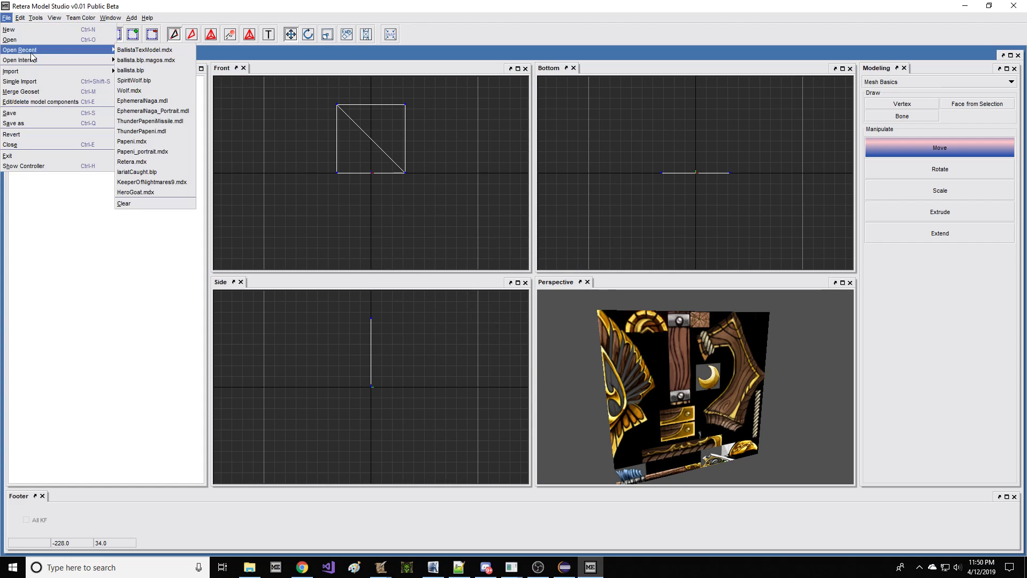
left_click(169, 51)
Step: Reopen ballista.blp.magos.mdx from the recent files and examine its plane in the perspective view
left_click(6, 18)
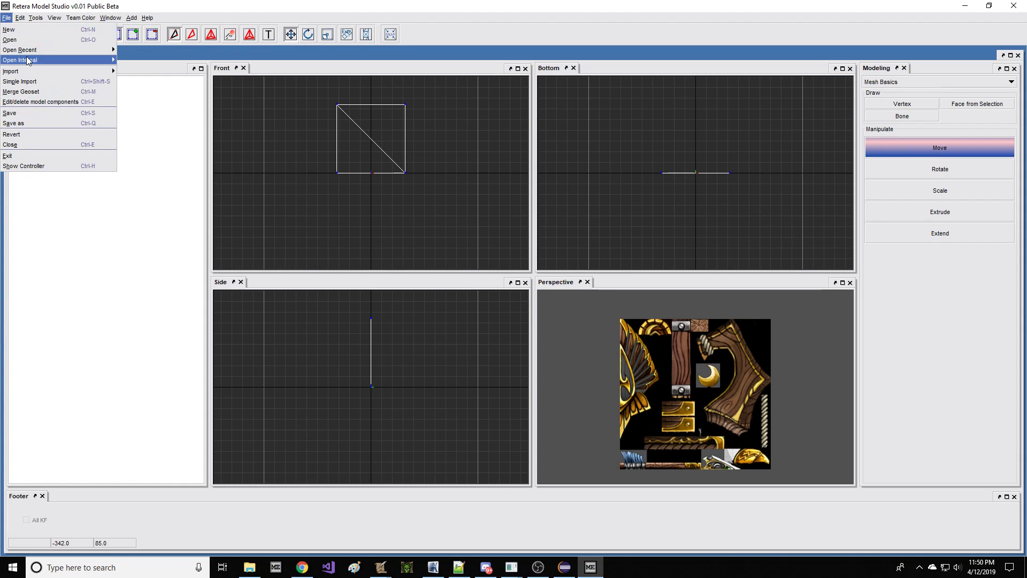
mouse_move(31, 49)
left_click(147, 60)
scroll(690, 385, "down", 3)
left_click_drag(663, 353, 684, 352)
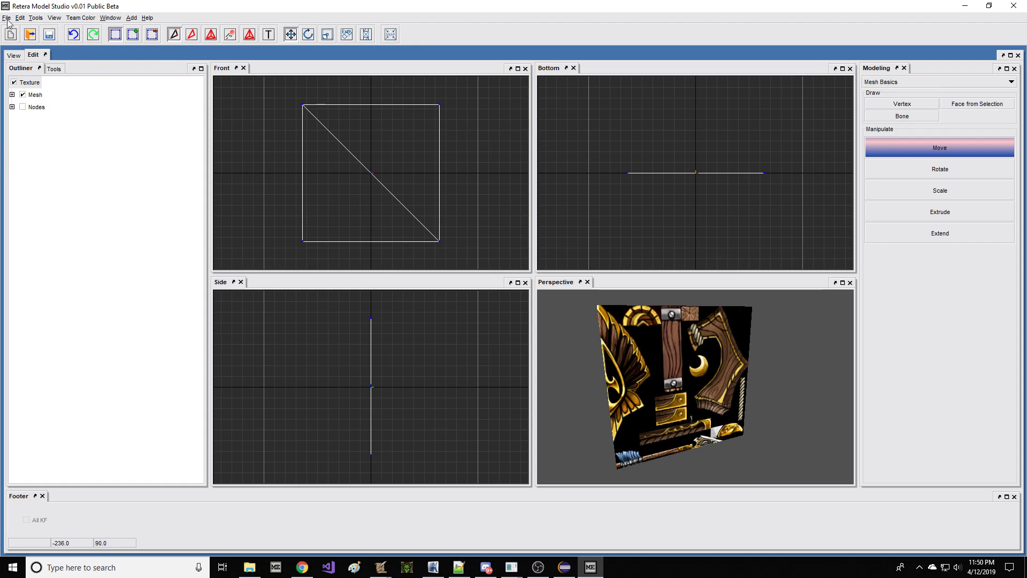
Step: Save the magos model in the Models folder as a text MDL file named ballista.blp.magos.modify
left_click(6, 18)
left_click(16, 125)
left_click(535, 349)
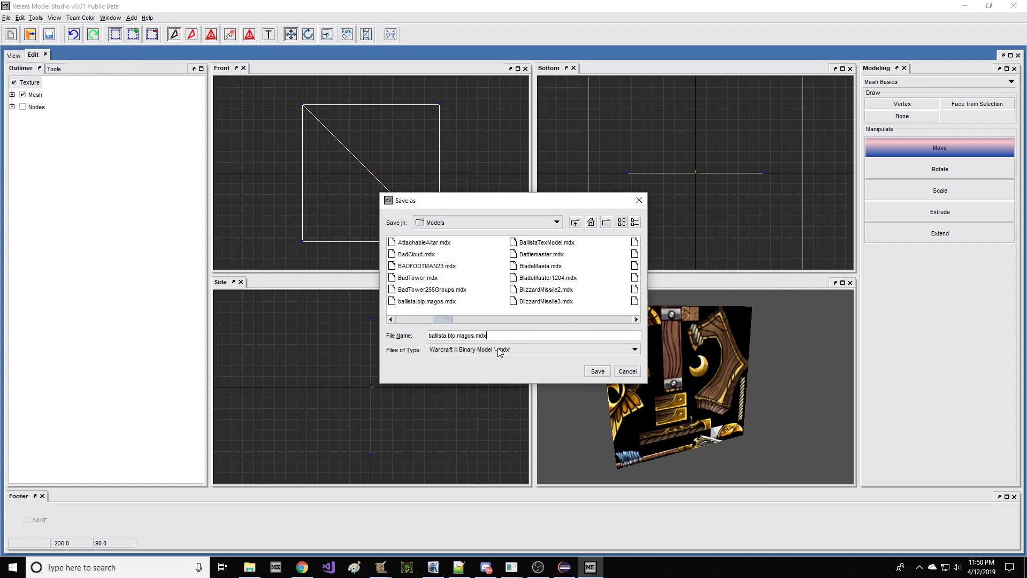
left_click(500, 359)
left_click(524, 334)
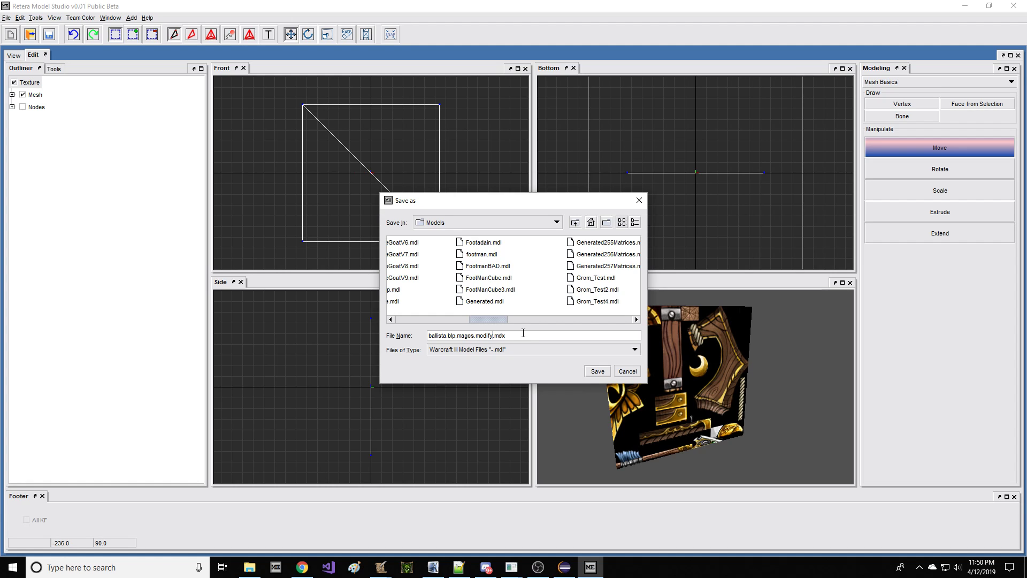
left_click(594, 372)
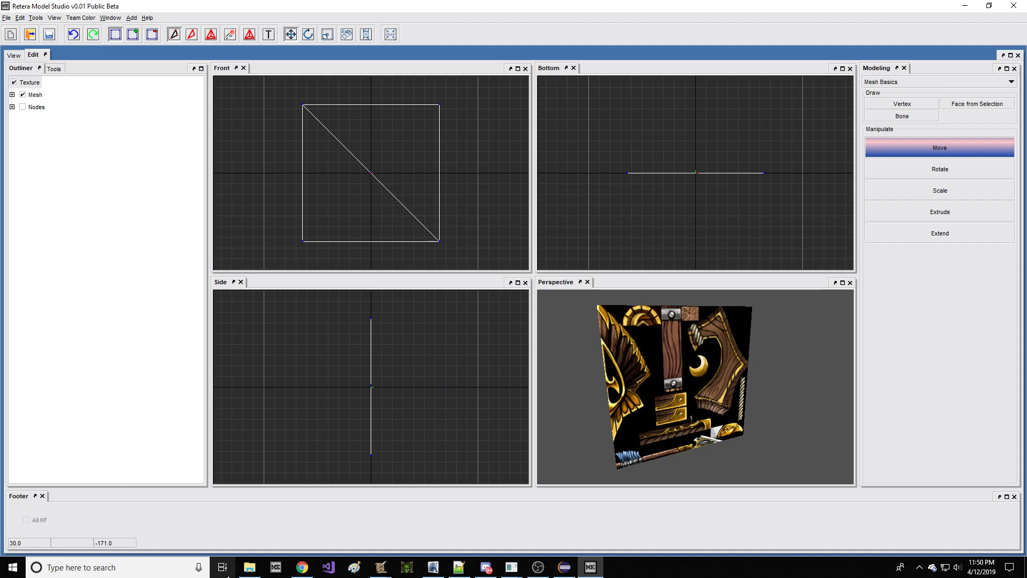
Step: Find ballista.blp.magos.modify.mdl in the Warcraft III Models folder and open it in Notepad++
left_click(247, 567)
right_click(247, 567)
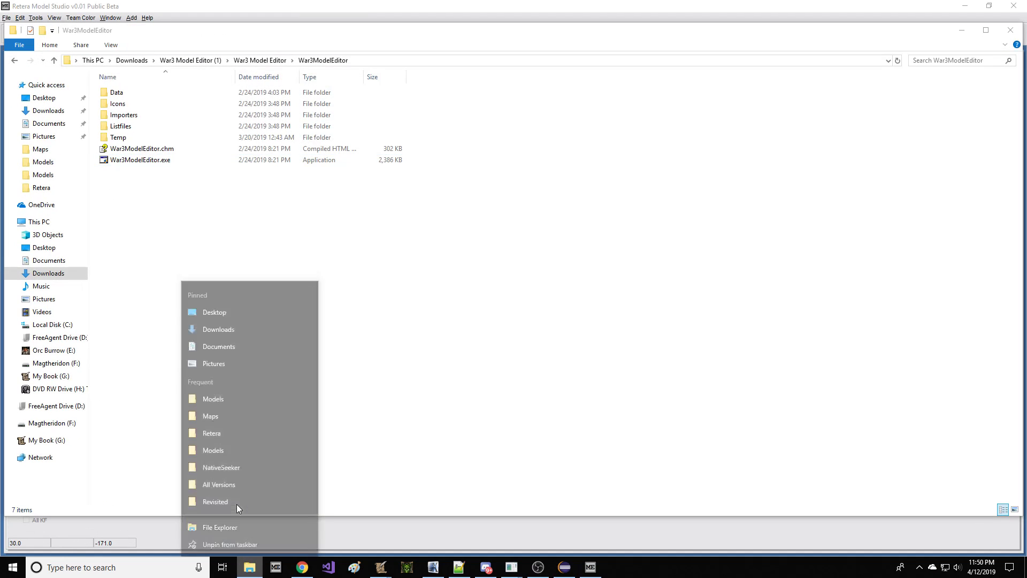
left_click(229, 432)
scroll(266, 244, "down", 10)
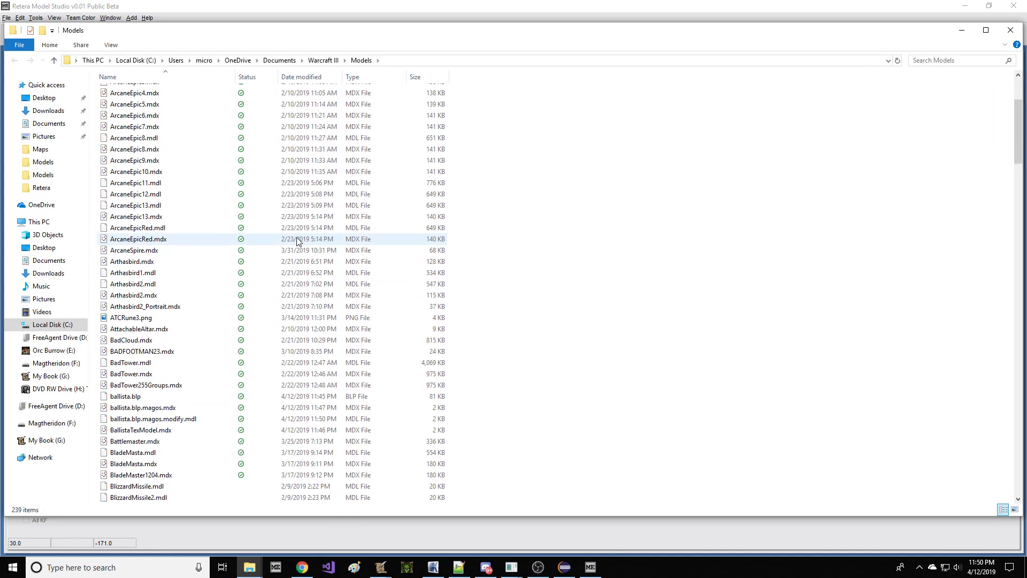
left_click(175, 218)
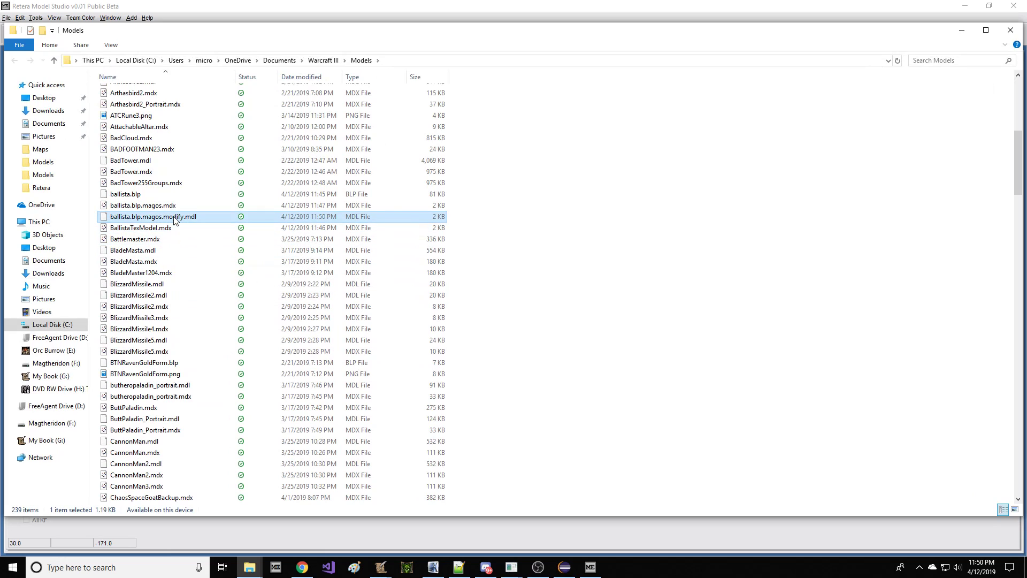
right_click(171, 221)
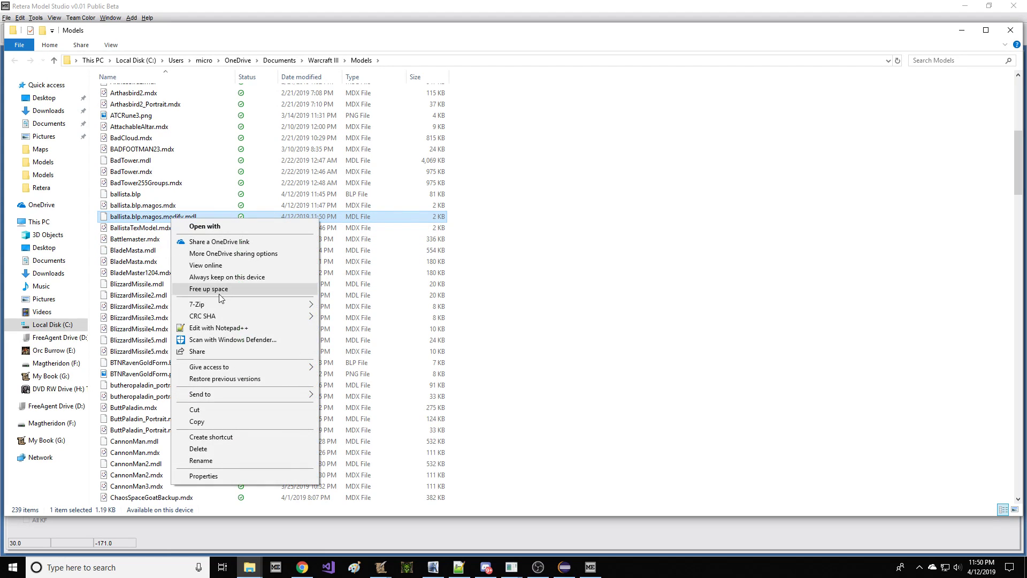
left_click(228, 327)
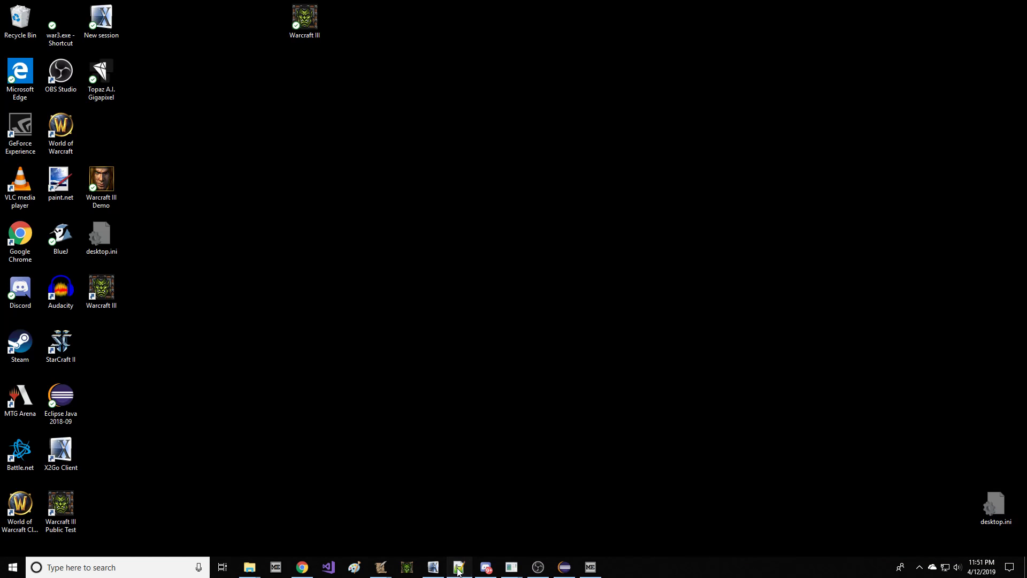
left_click(459, 571)
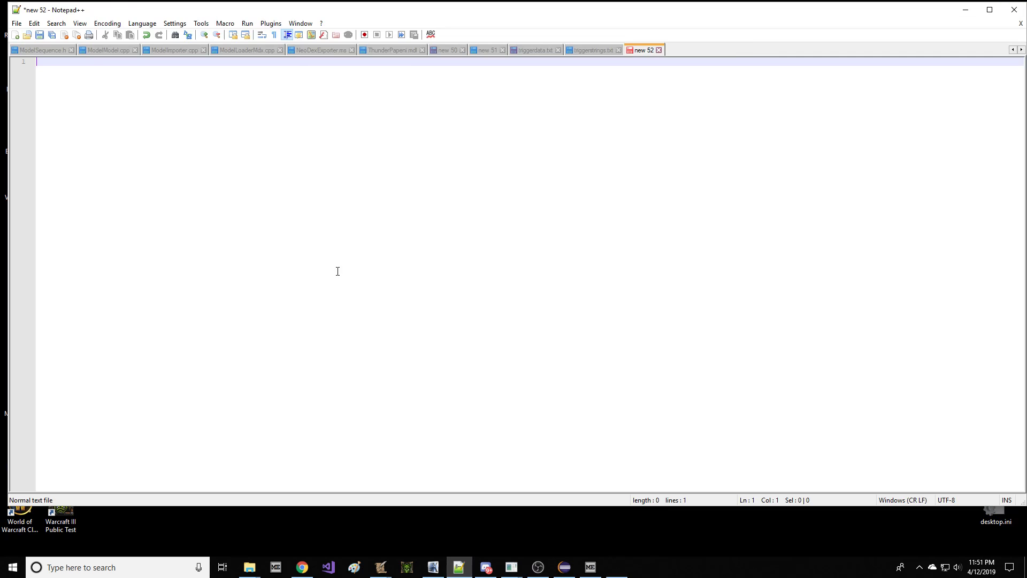
Step: Examine the bitmap image path in the Textures block and the material and geoset data below it
left_click(223, 181)
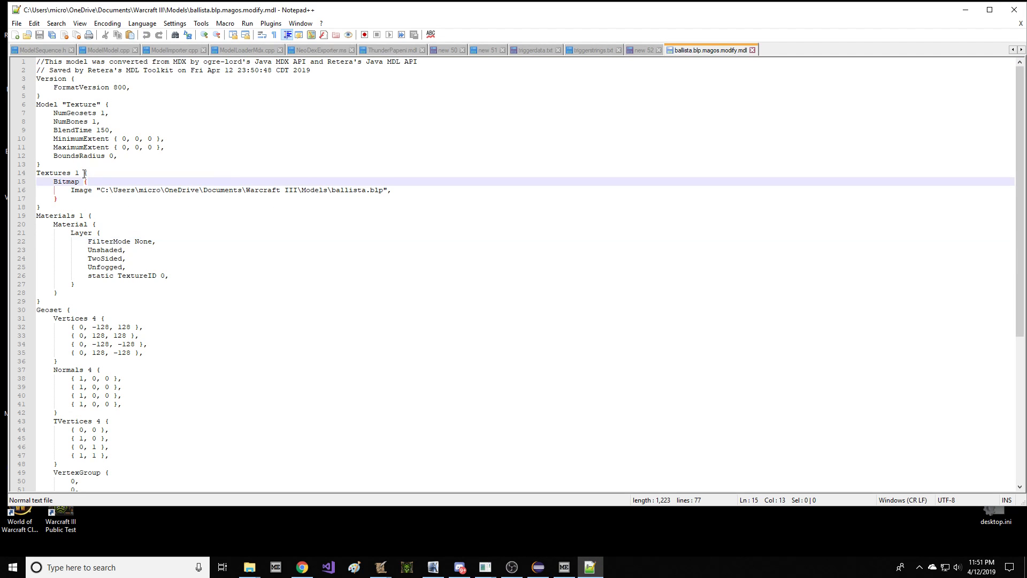
left_click_drag(86, 175, 163, 197)
left_click(209, 204)
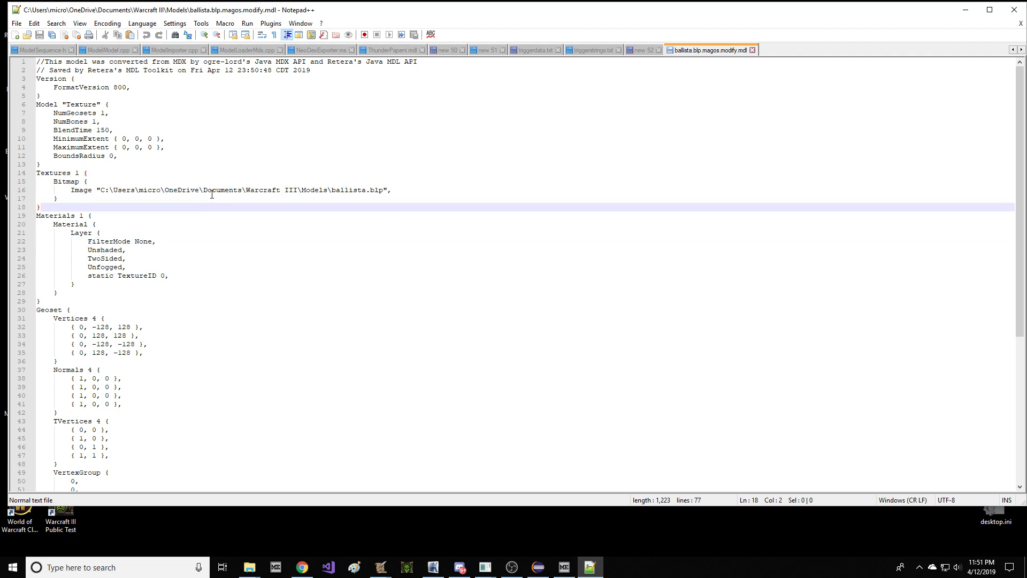
left_click(144, 190)
left_click_drag(101, 191, 354, 190)
scroll(348, 237, "down", 4)
scroll(346, 239, "up", 4)
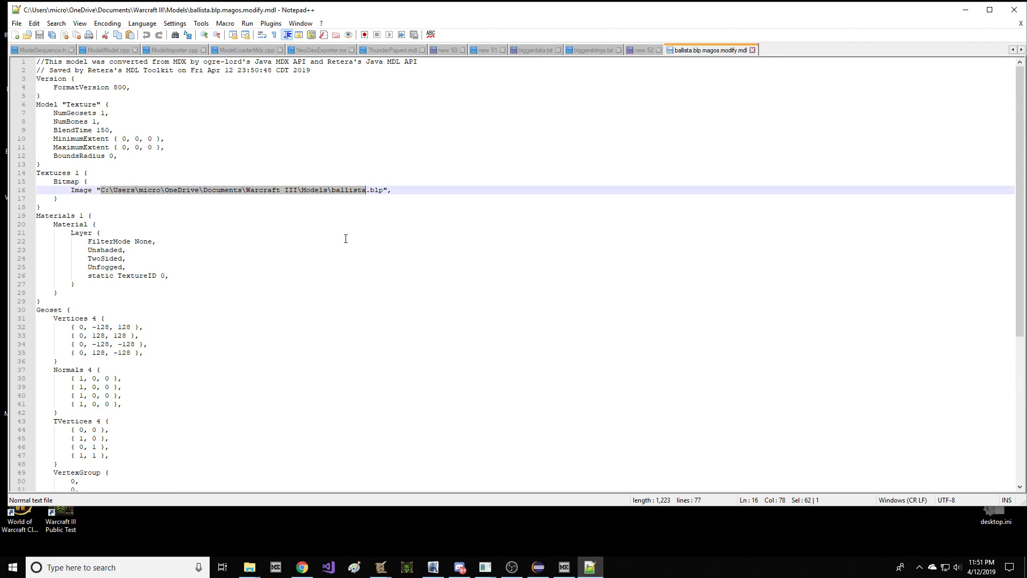
scroll(346, 238, "down", 4)
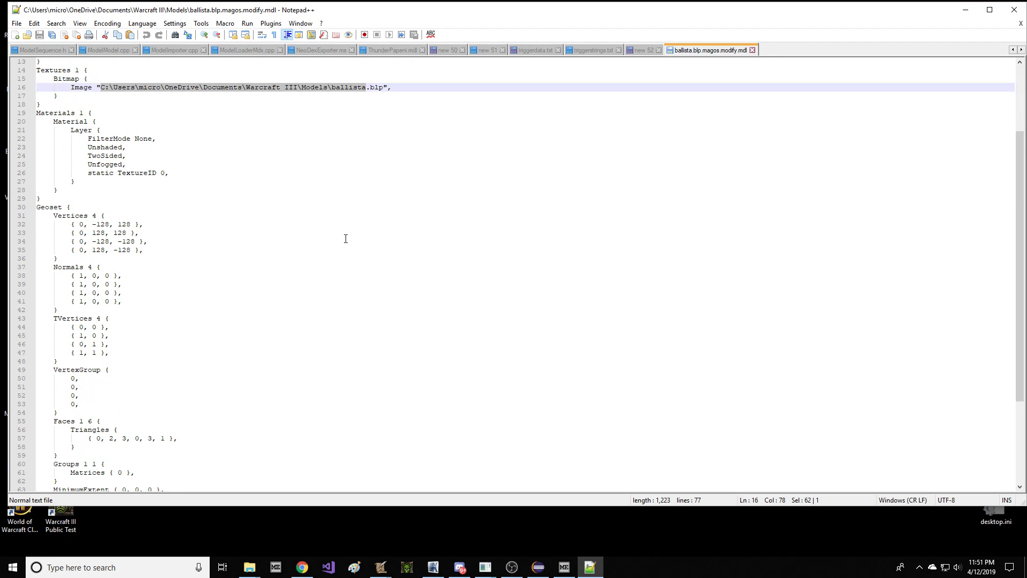
scroll(345, 238, "down", 1)
scroll(345, 238, "up", 4)
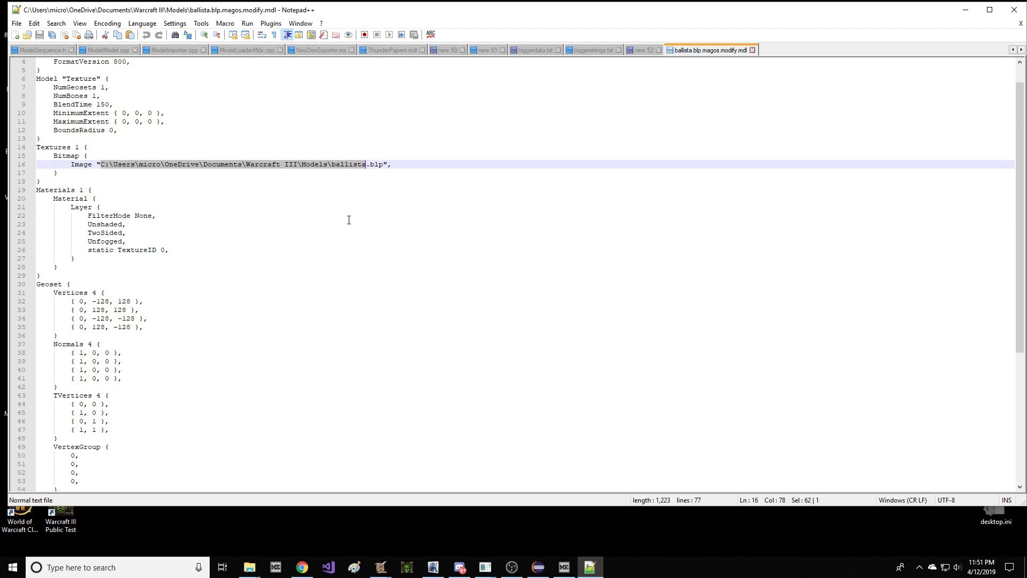
Step: Remove the folder path from the bitmap's Image entry, leaving only "ballista.blp", and review the edited line
left_click(328, 164)
left_click_drag(333, 164, 105, 164)
key("Delete")
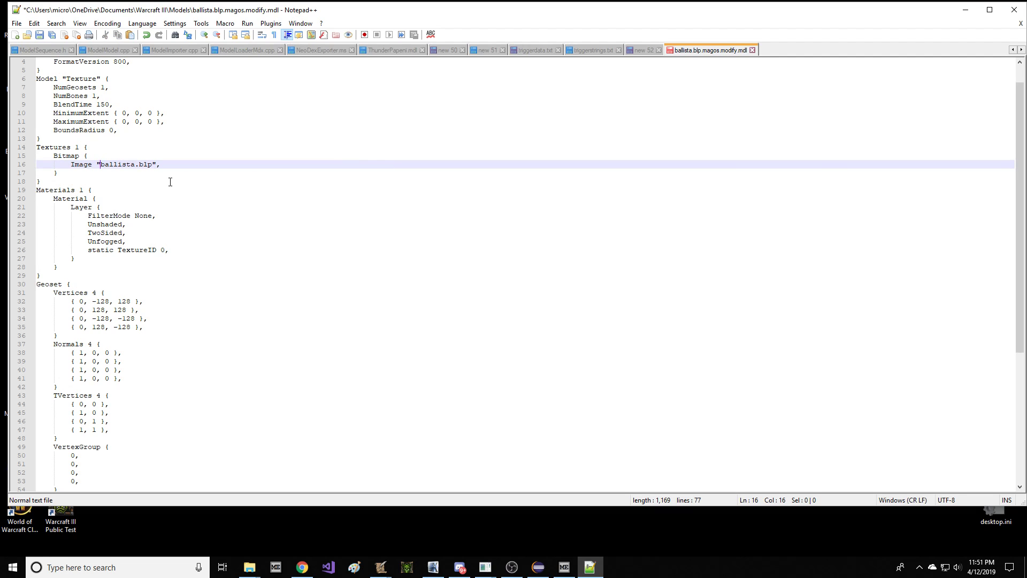
left_click(134, 164)
left_click_drag(101, 165, 153, 164)
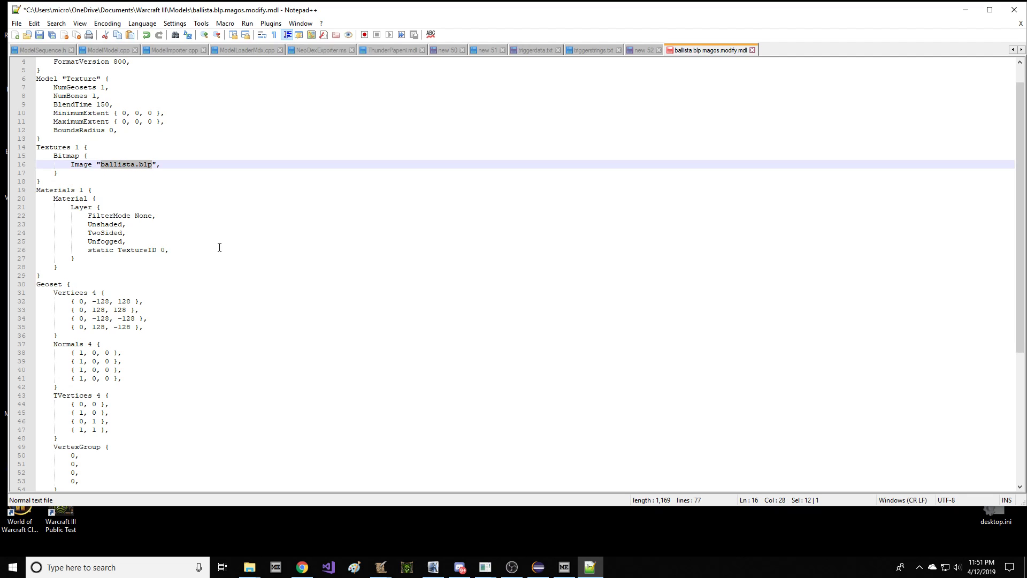
scroll(219, 247, "up", 1)
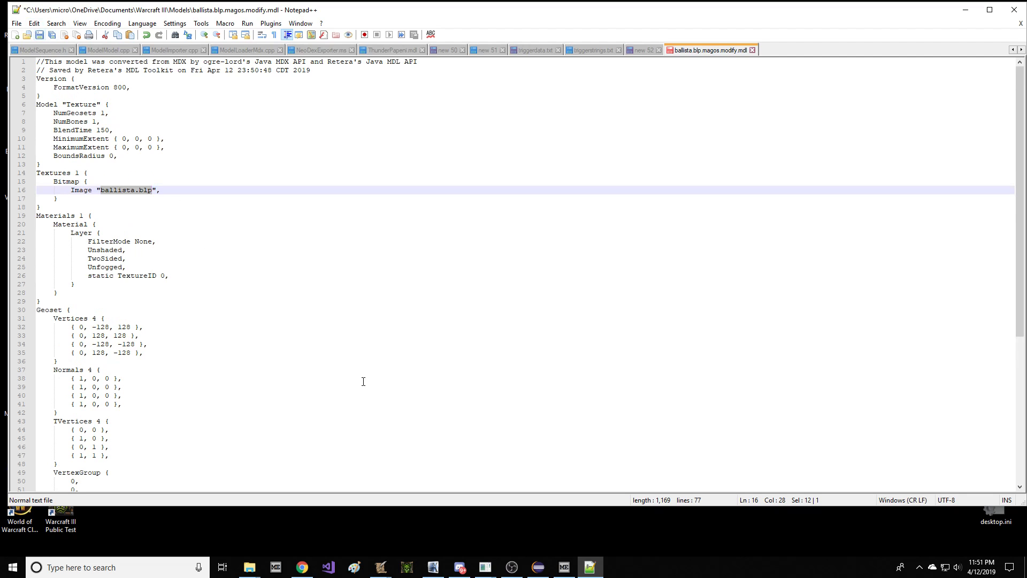
Step: Switch to Retera Model Studio and view the other open ballista models to compare how their textures display
left_click(563, 570)
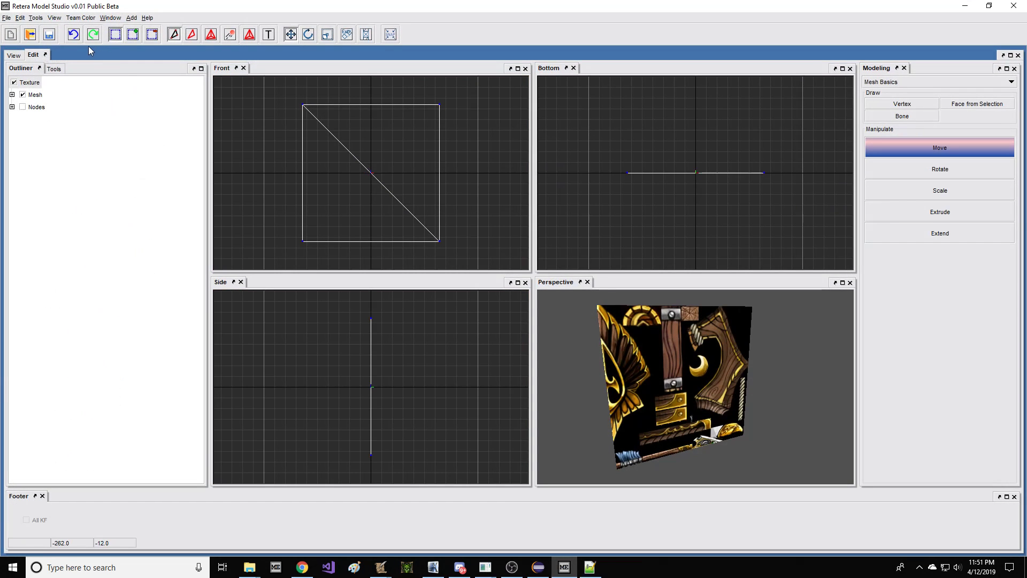
left_click(10, 19)
mouse_move(110, 17)
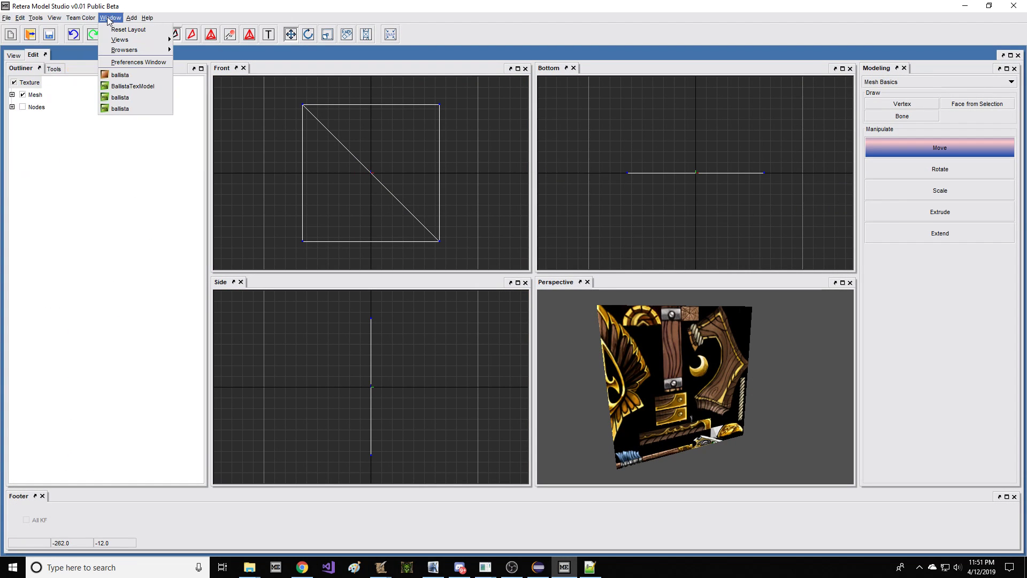
left_click(151, 101)
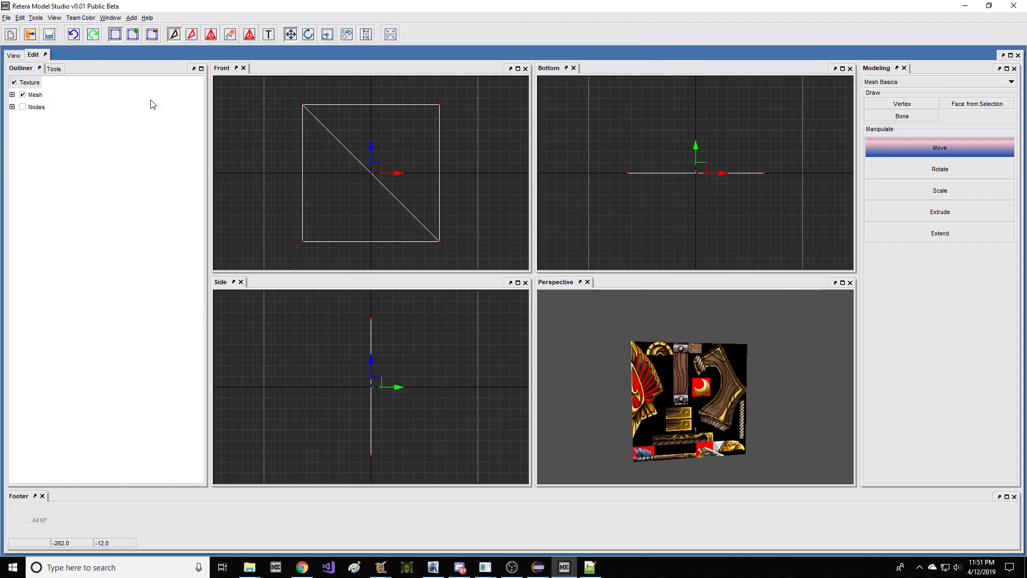
left_click(110, 17)
left_click(138, 72)
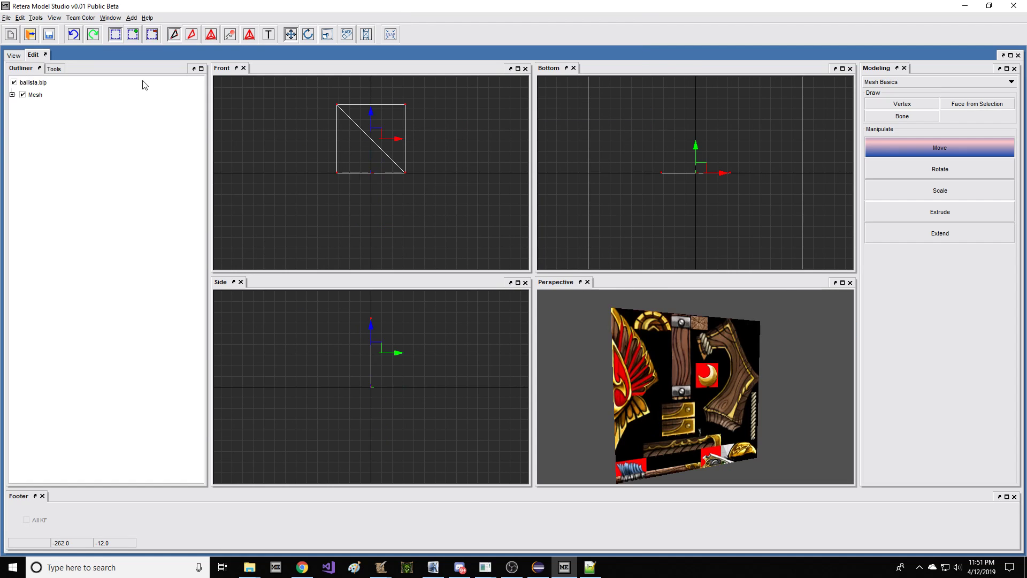
Step: Open the recently used BallistaTexModel.mdx
left_click(19, 18)
mouse_move(7, 17)
mouse_move(32, 50)
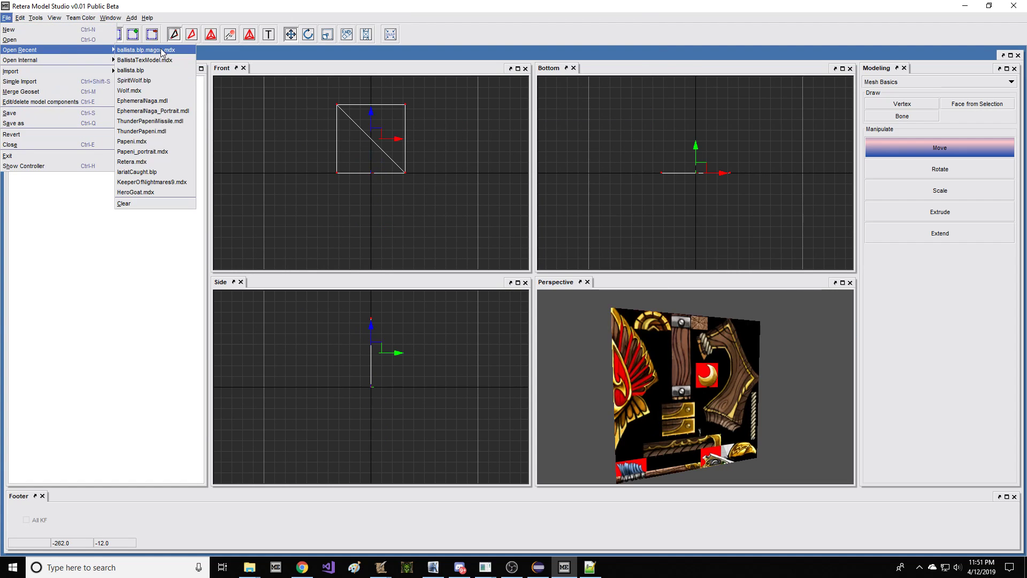
left_click(162, 60)
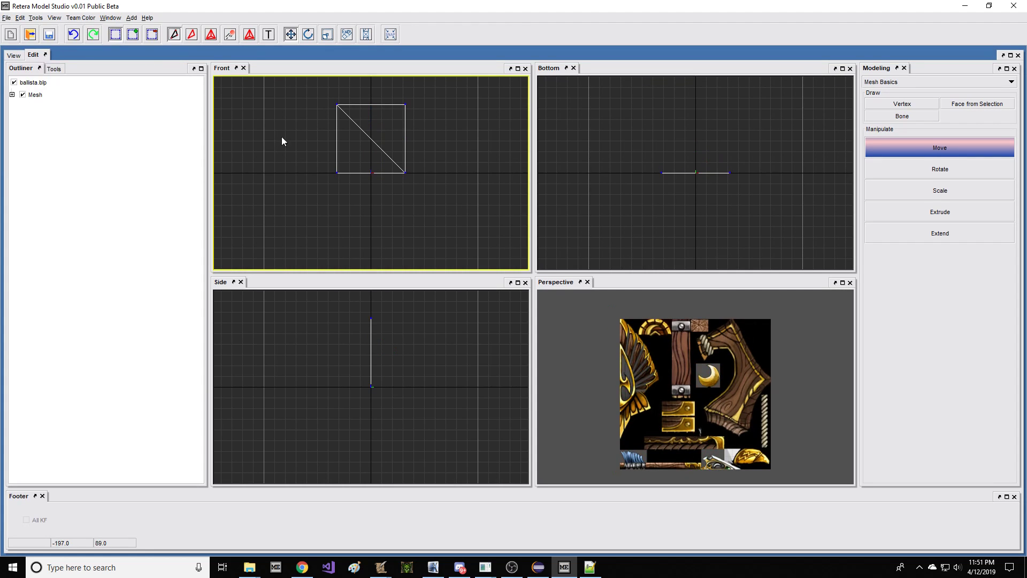
Step: Save the model in the Models folder as a text MDL file named BallistaTexModel.modify.me.mdl
left_click(7, 18)
left_click(13, 123)
left_click(635, 349)
left_click(482, 388)
left_click(470, 337)
double_click(484, 335)
key("Home")
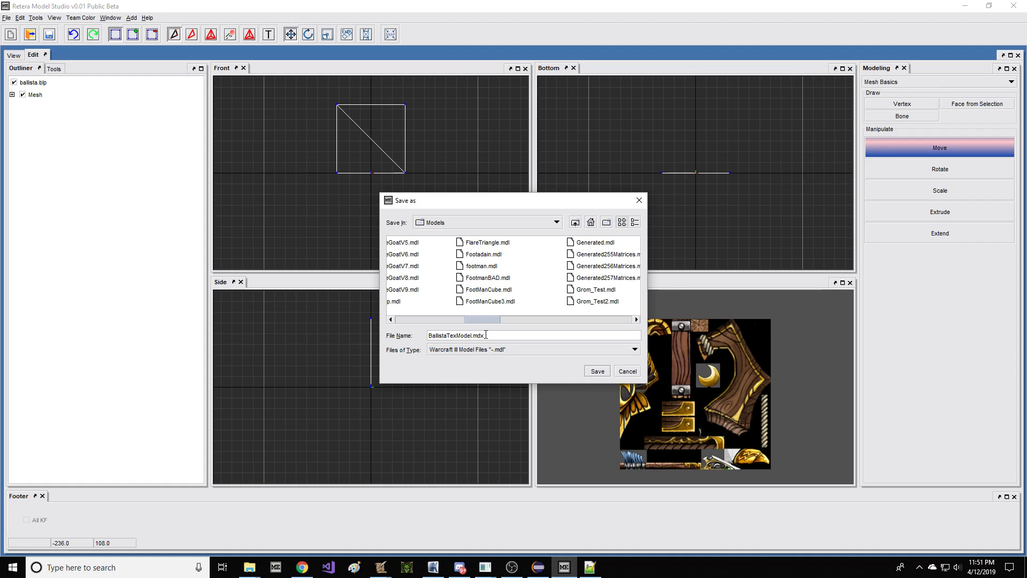
key("Return")
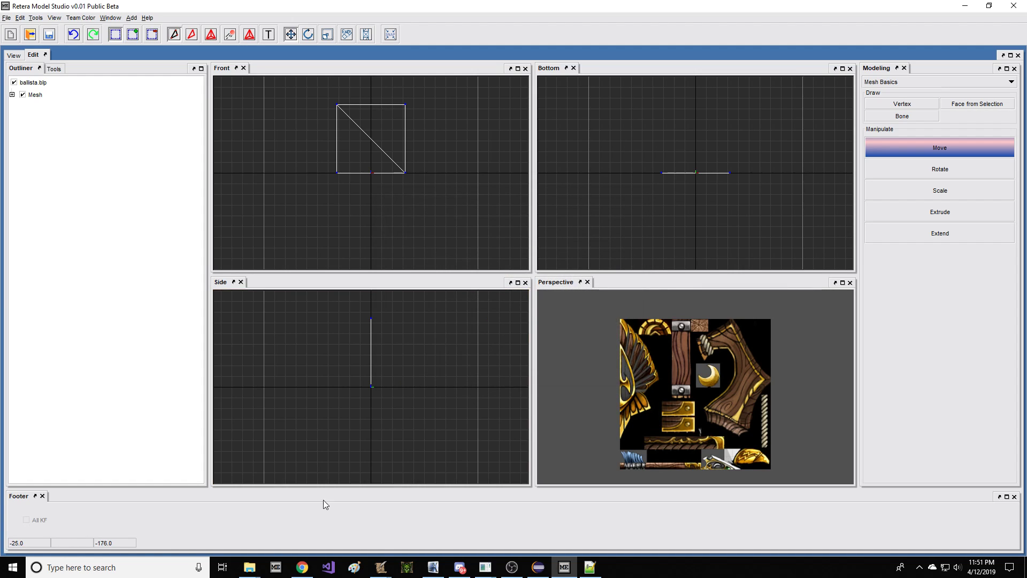
Step: Find BallistaTexModel.modify.me.mdl in the Warcraft III Models folder and open it in Notepad++
mouse_move(250, 567)
left_click(278, 529)
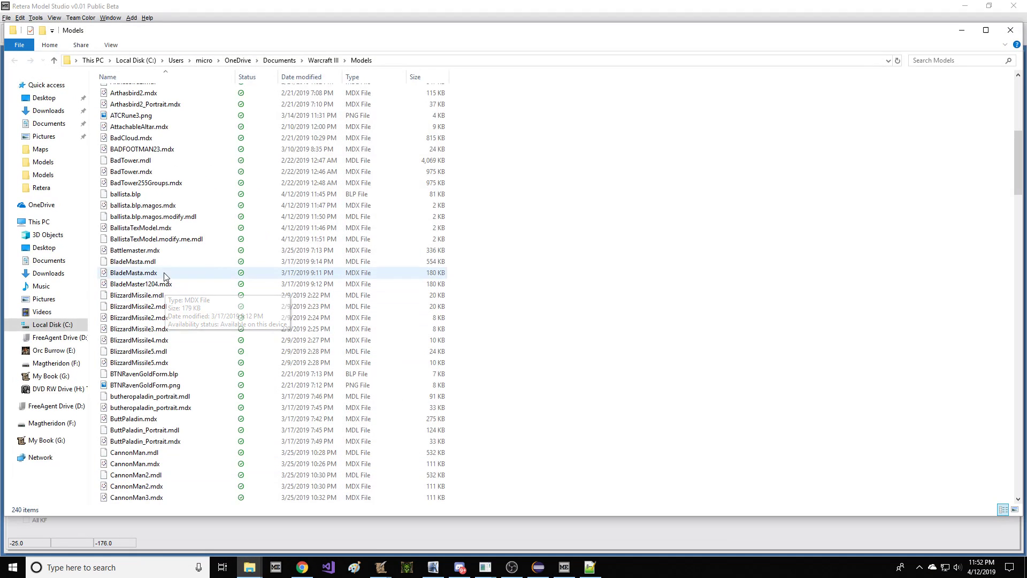
right_click(158, 240)
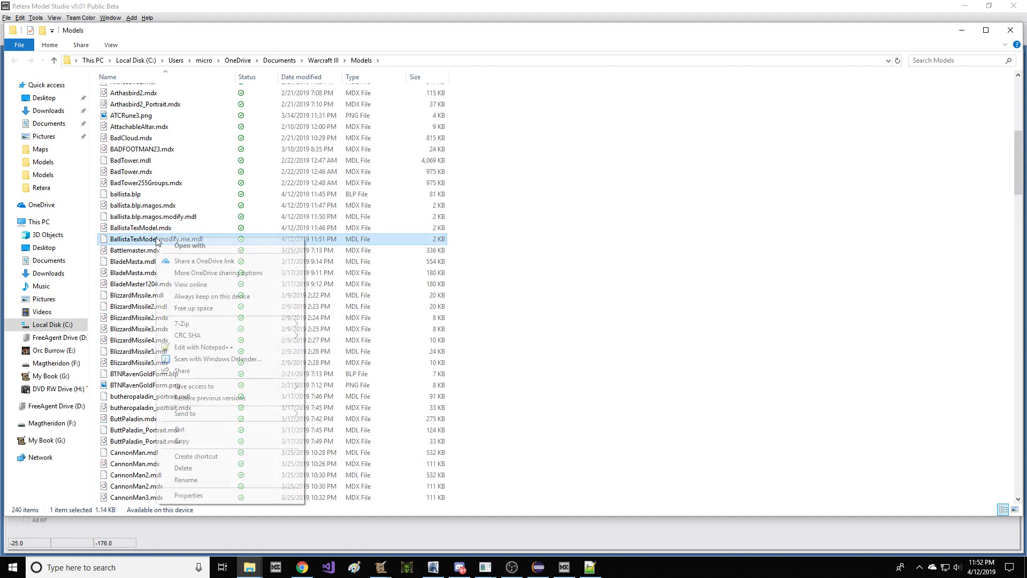
left_click(214, 347)
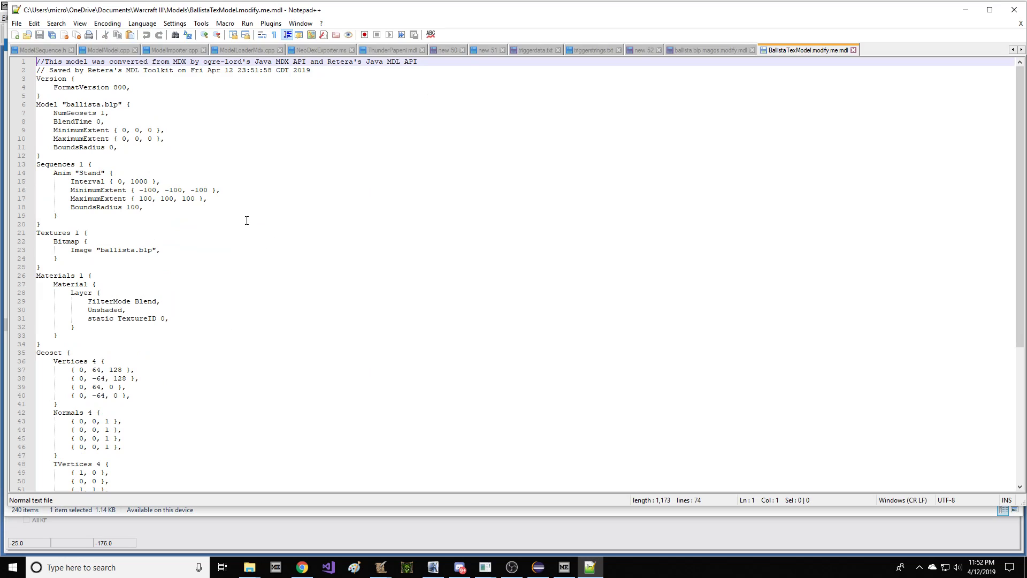
Step: Compare the bitmap Image entries of BallistaTexModel.modify.me.mdl and ballista.blp.magos.modify.mdl
left_click(168, 250)
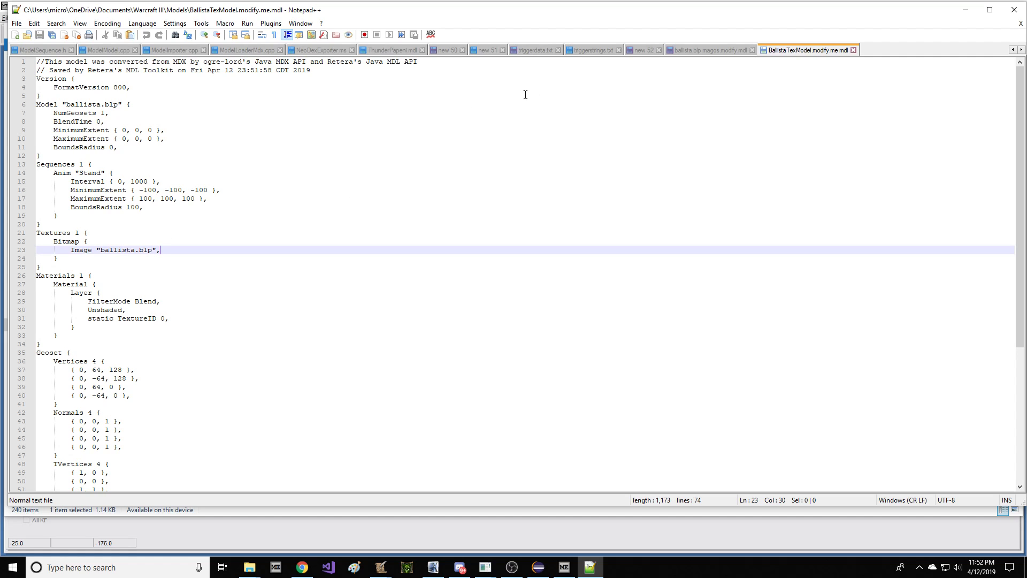
left_click(670, 51)
left_click(300, 204)
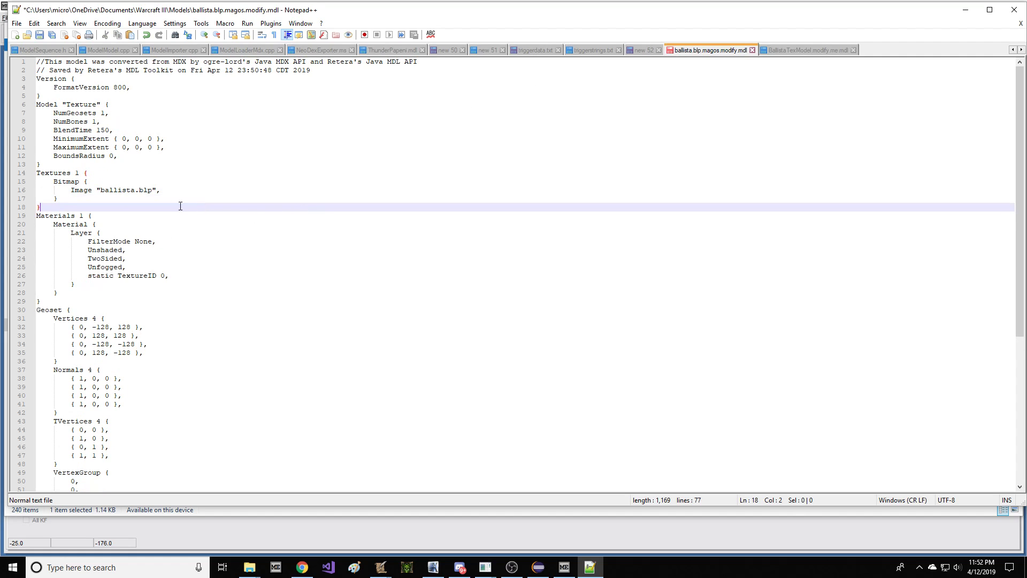
double_click(118, 190)
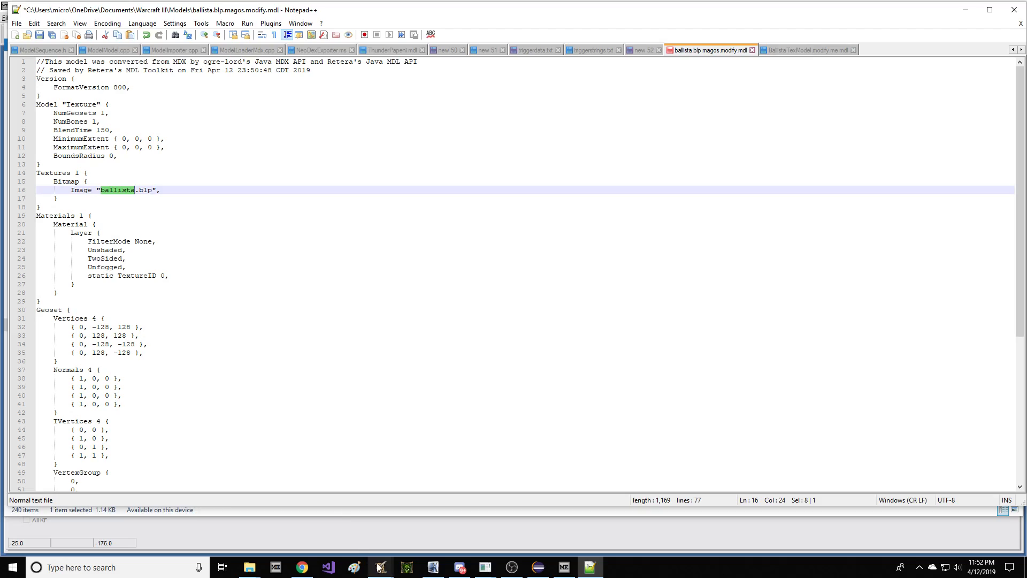
Step: Switch to Warcraft III World Editor, save the BallistaTest map and return to Notepad++
mouse_move(381, 567)
left_click(224, 512)
key("ctrl+s")
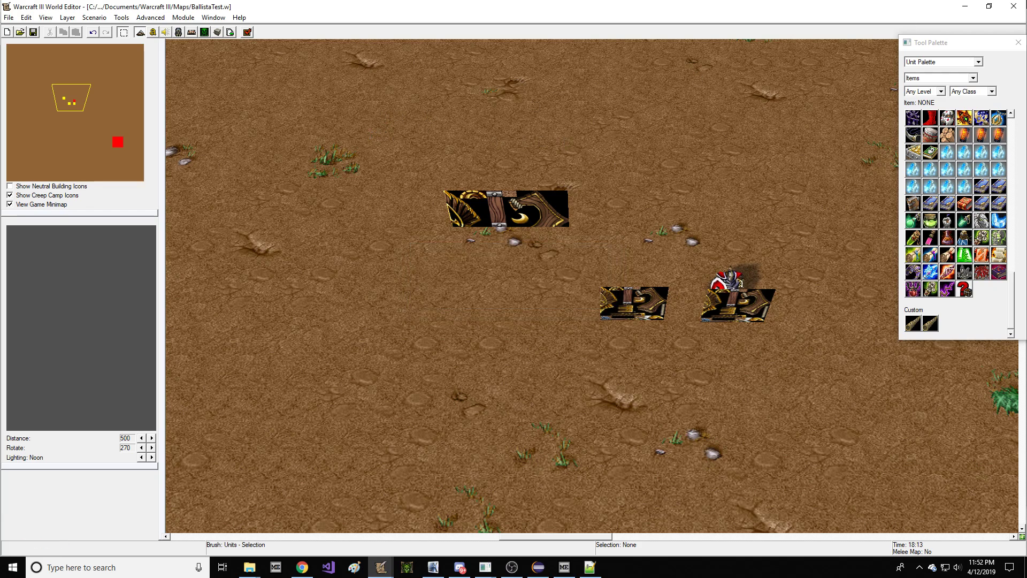
key("alt+Tab")
Step: Rename ballista.blp in the Models folder to ballistaNOPE.blp
mouse_move(250, 569)
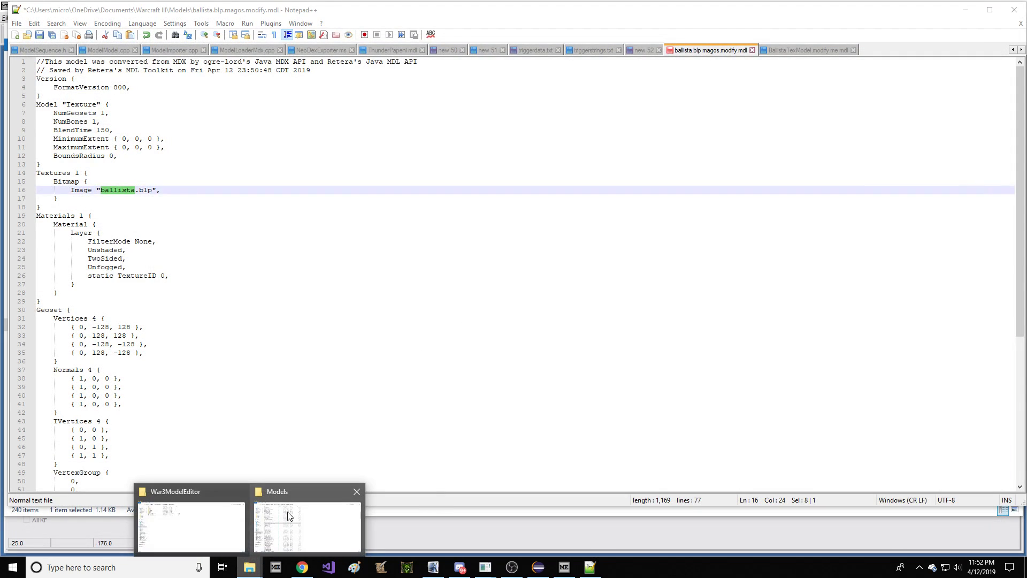
left_click(287, 512)
left_click(128, 195)
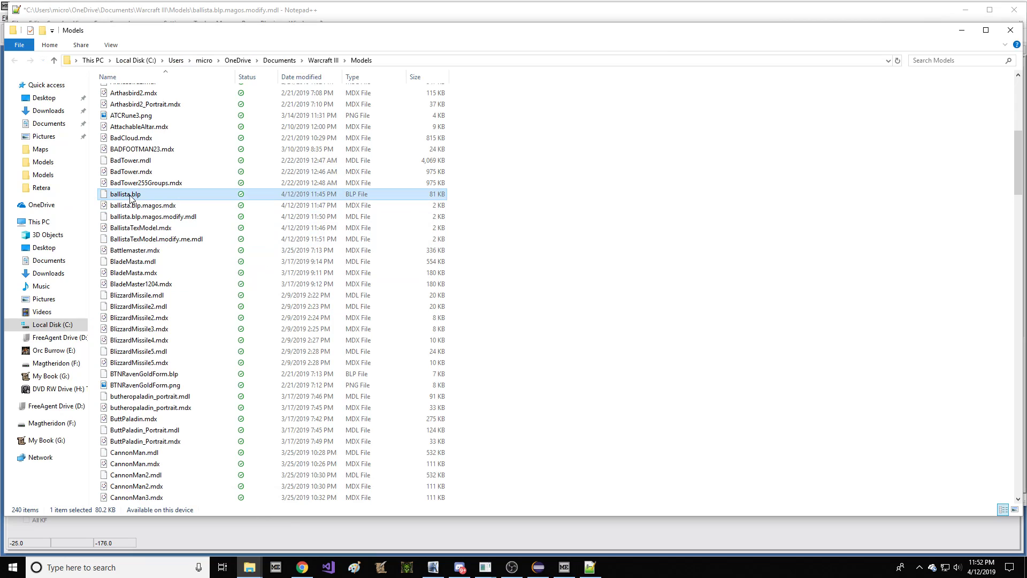
key("Right")
type("NOPE")
key("Return")
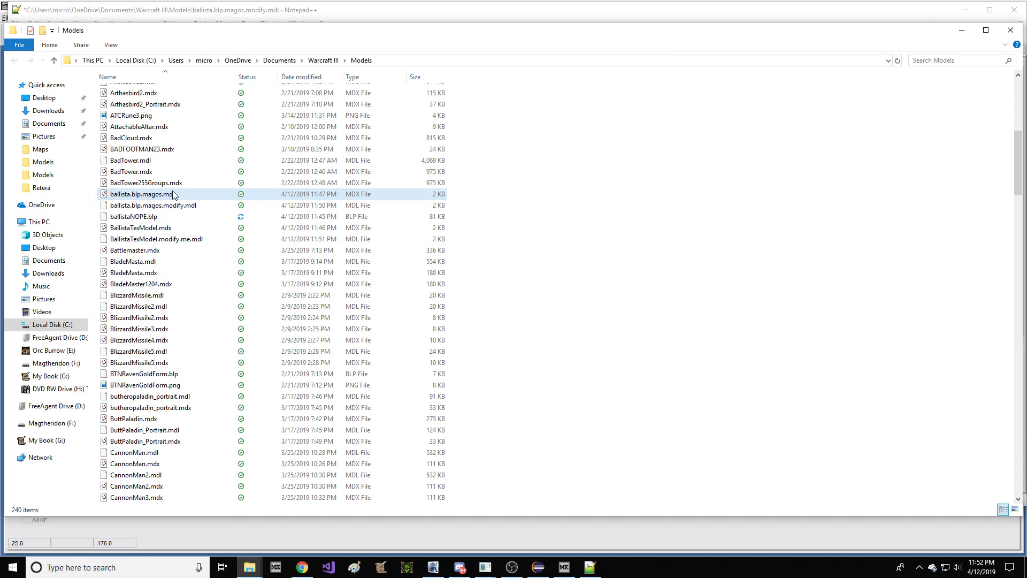
Step: Open the BallistaTest map in Warcraft III World Editor and select the custom item beside the two ballista images
left_click(381, 567)
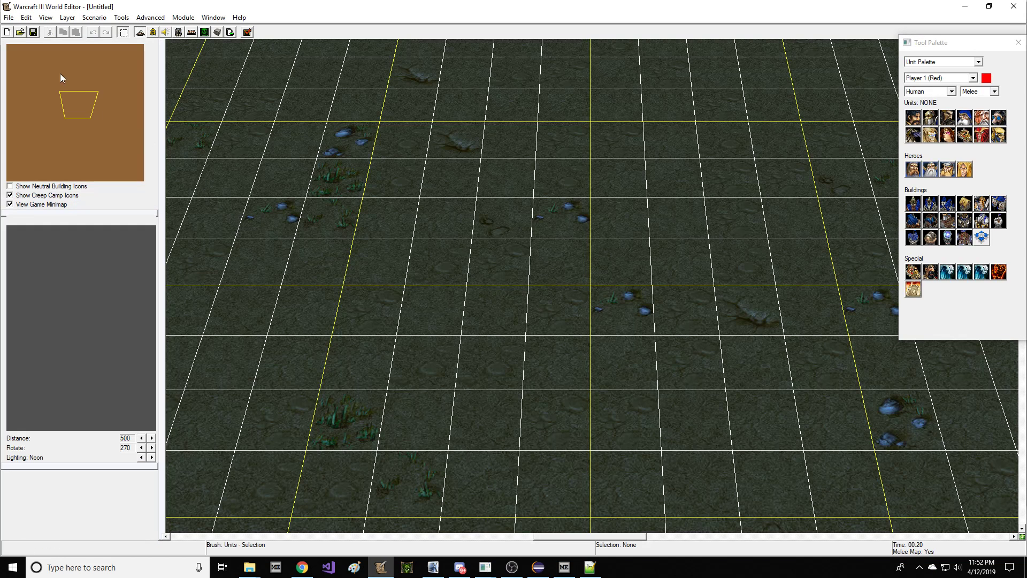
left_click(15, 20)
left_click(61, 159)
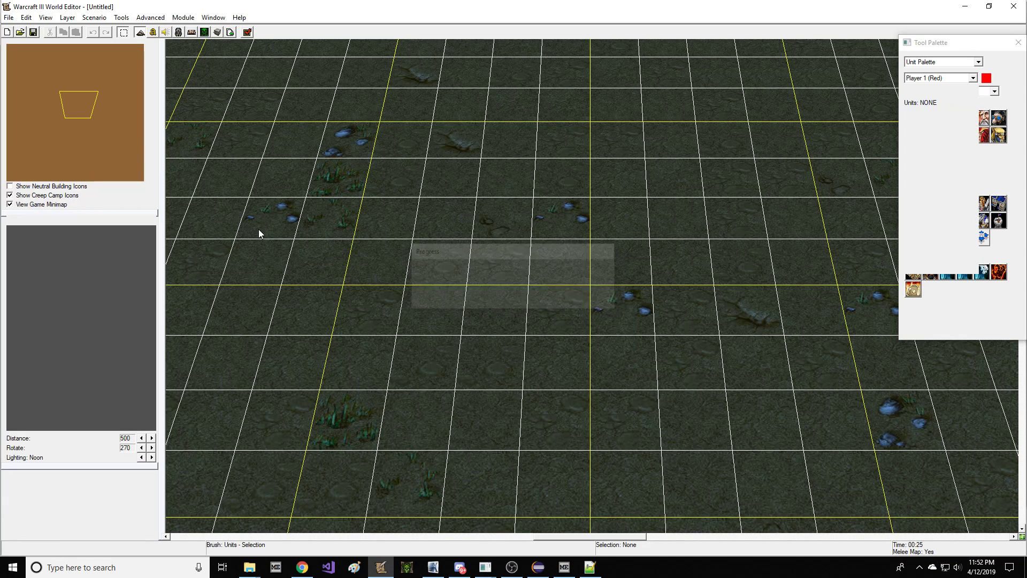
left_click(498, 270)
left_click_drag(311, 157, 408, 284)
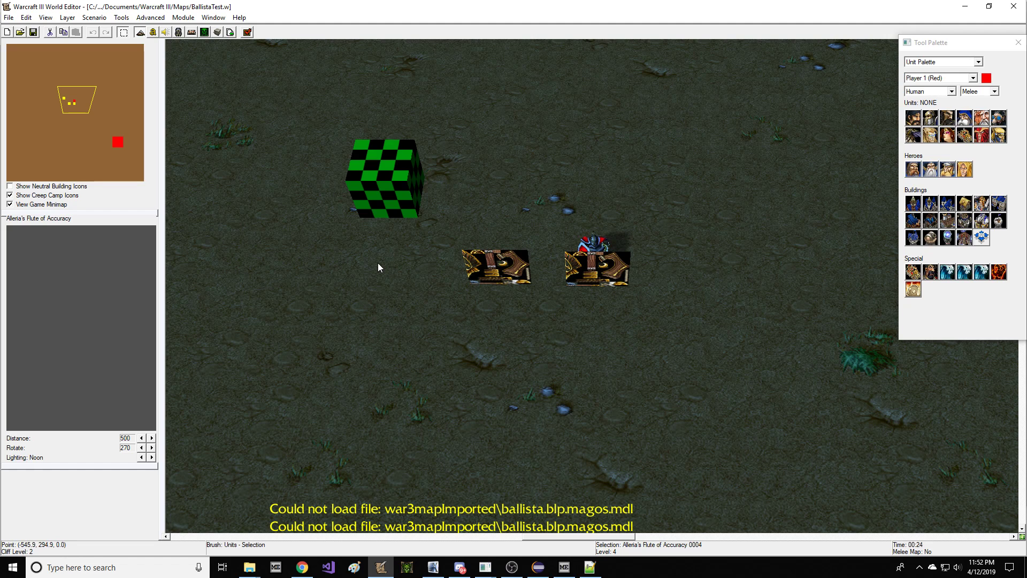
Step: Switch to Notepad++ and save the edited ballista.blp.magos.modify.mdl
left_click(589, 567)
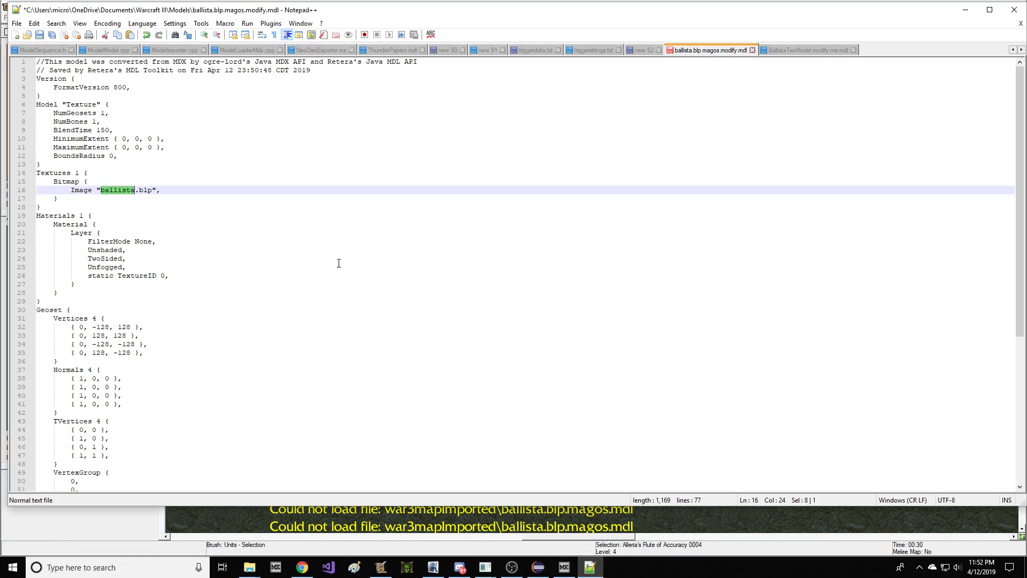
left_click(176, 164)
key("ctrl+s")
Step: Recheck the texture name in the magos file's Image line against the one in BallistaTexModel.modify.me.mdl
left_click(116, 201)
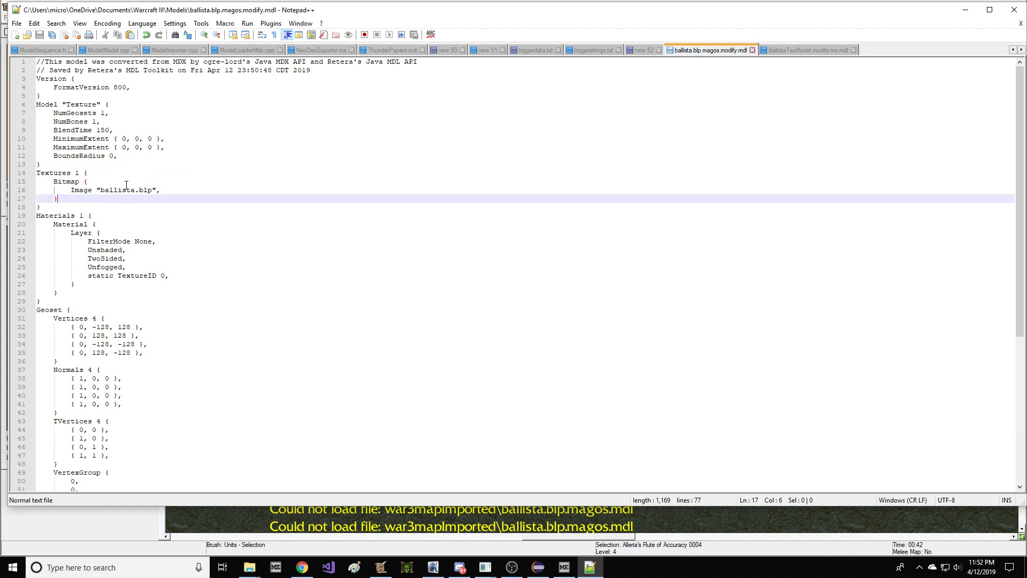
double_click(126, 190)
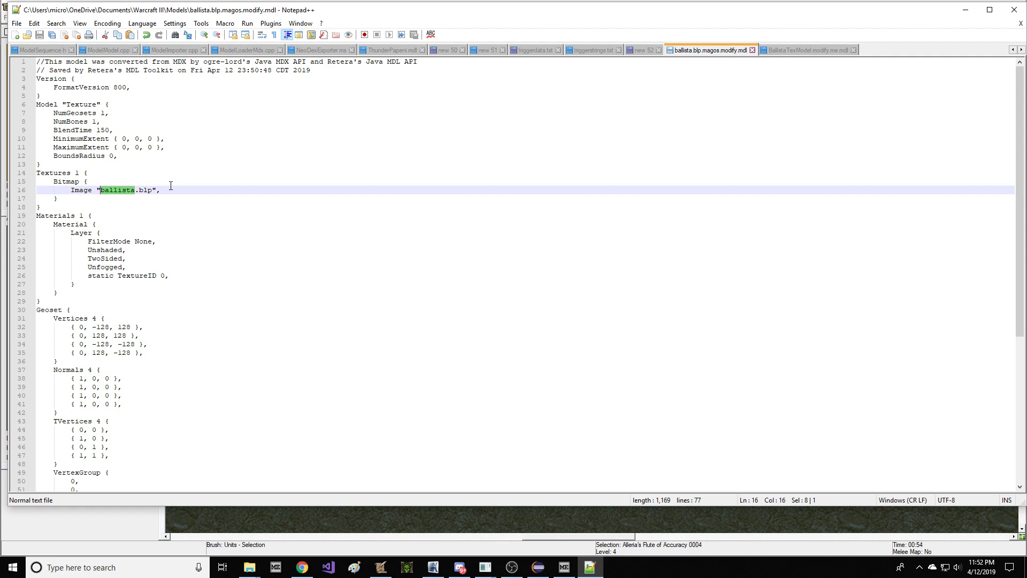
double_click(126, 190)
left_click(806, 50)
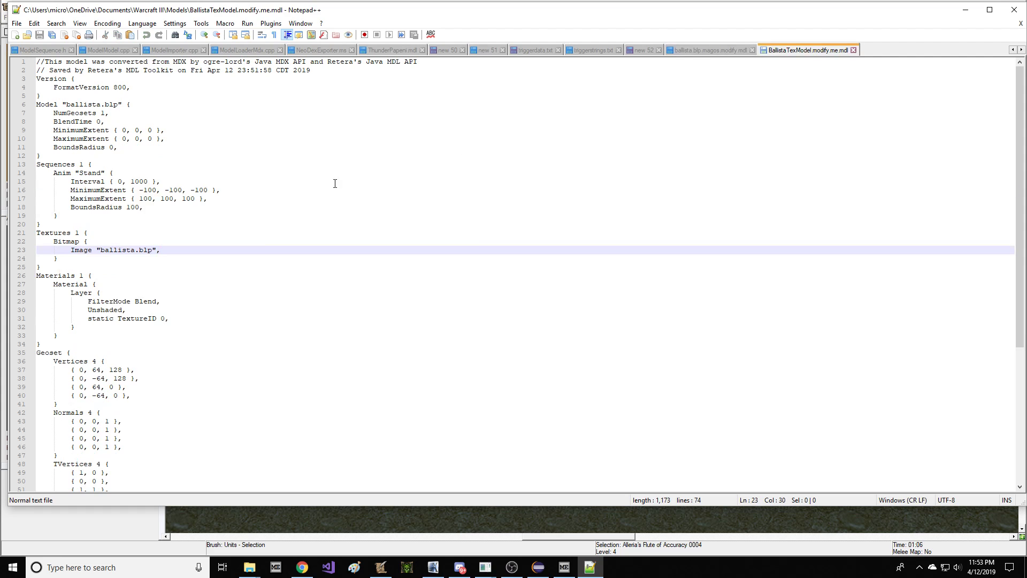
Step: Examine the Textures, Materials and Geoset blocks of ballista.blp.magos.modify.mdl
left_click(698, 48)
left_click(101, 190)
scroll(197, 184, "down", 3)
scroll(209, 194, "up", 3)
left_click_drag(70, 172, 140, 221)
scroll(139, 220, "down", 4)
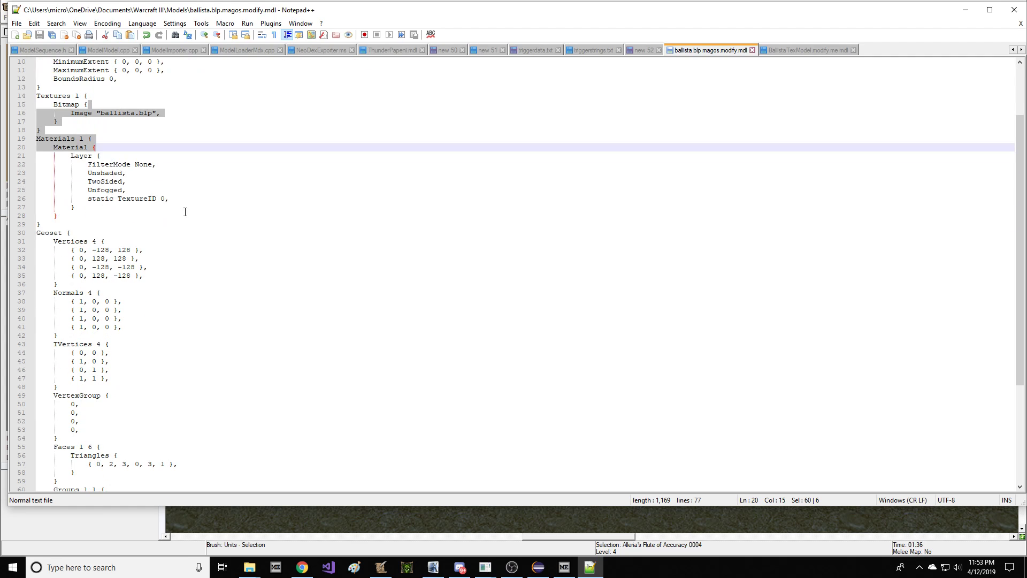
left_click(183, 210)
key("Up")
key("Up")
Step: Add a second, empty Bitmap block below the ballista.blp bitmap in the Textures block
scroll(183, 209, "up", 4)
left_click(175, 198)
key("Return")
type("Bit")
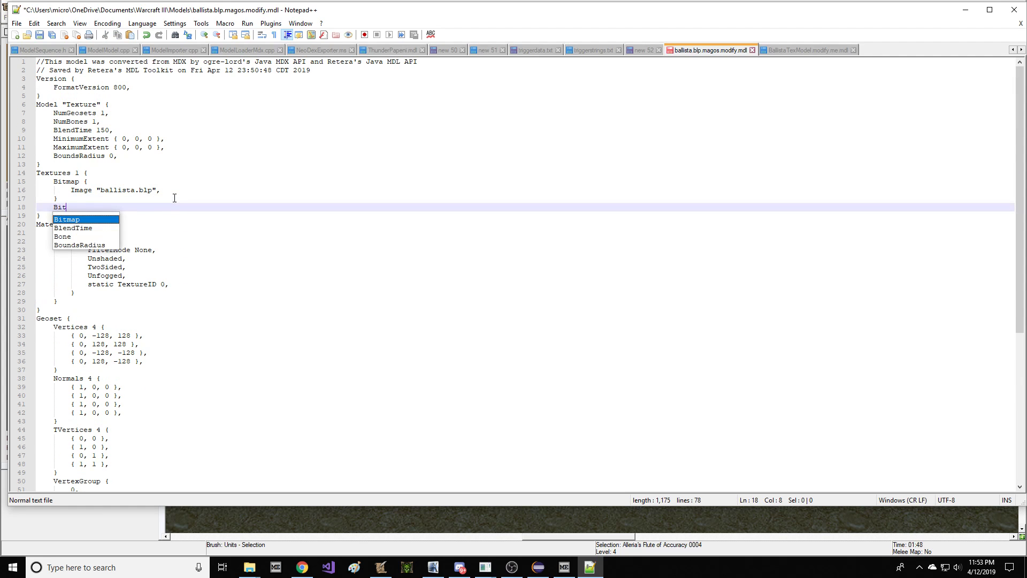
type("map {")
key("Return")
key("Return")
type("}")
key("Up")
key("Tab")
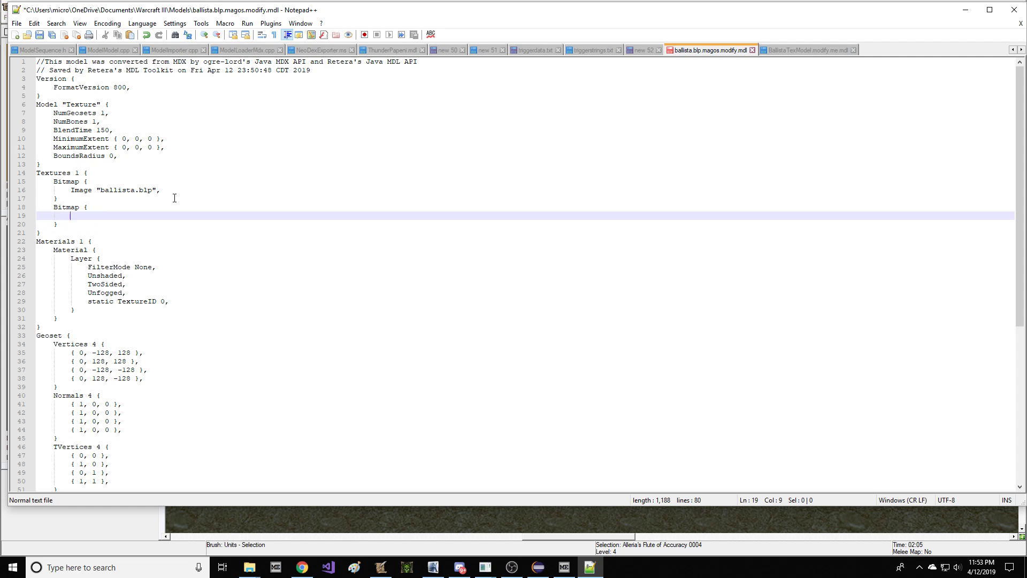
Step: Fill the new Bitmap block with an empty Image "" entry and a ReplaceableId 1 line
type("Imag4")
key("Return")
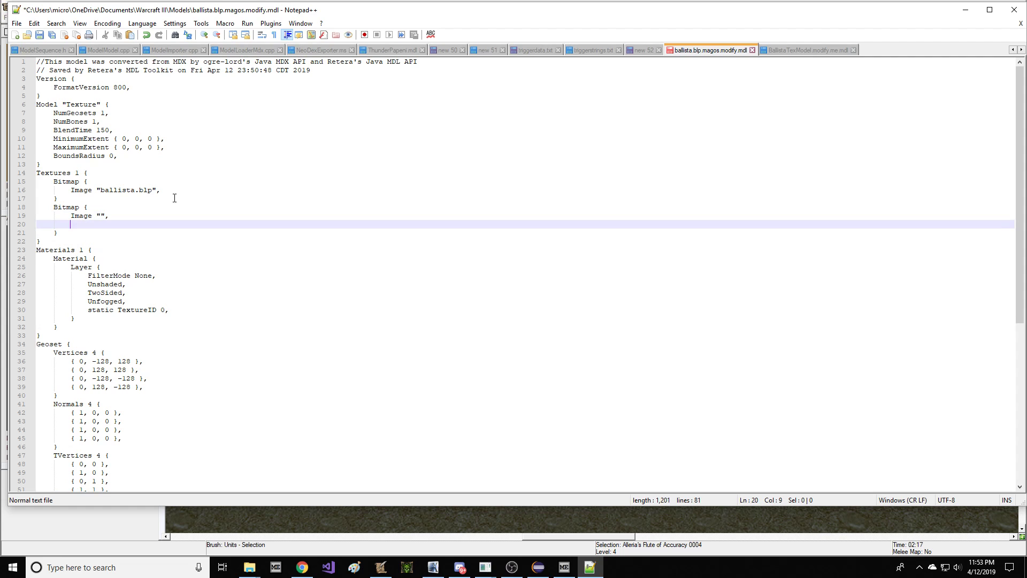
type("ReplaceableId")
key("Up")
key("Left")
key("Left")
key("Down")
Step: Switch to World Editor, inspect the unit's team color beside the ballista images, and check the player owner choices
key("alt+Tab")
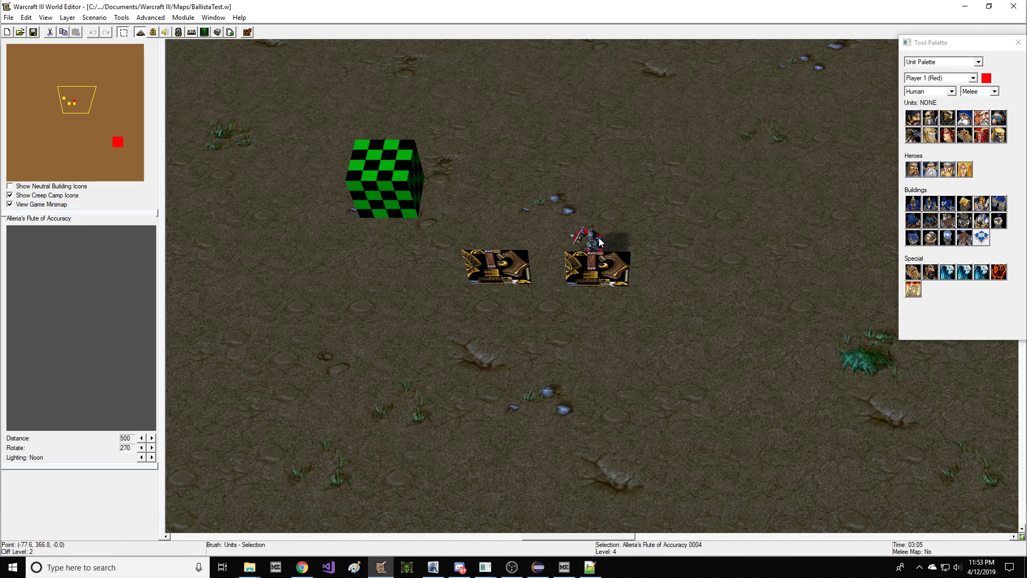
scroll(596, 238, "up", 5)
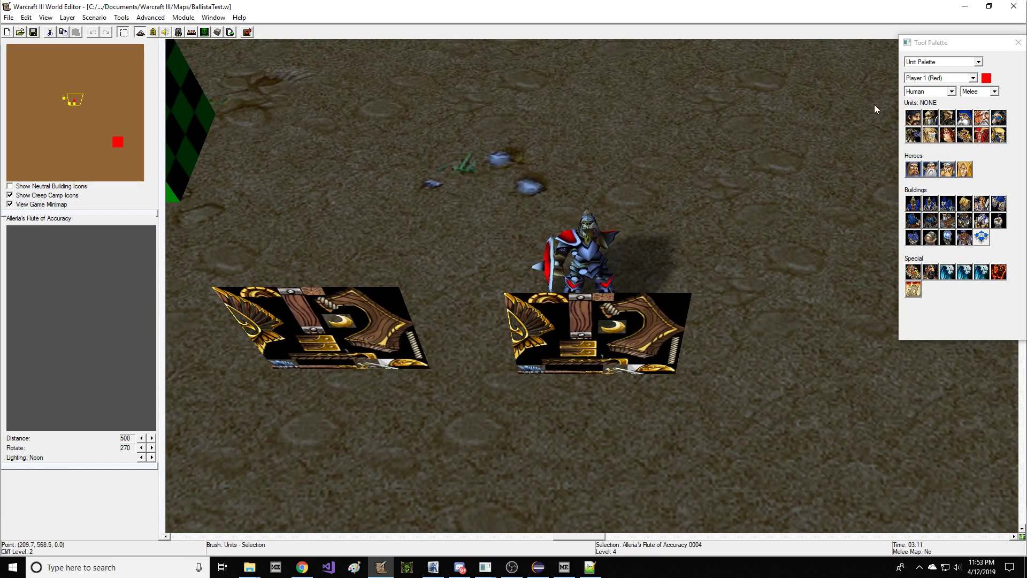
left_click(971, 78)
left_click(931, 115)
left_click(942, 78)
left_click(931, 87)
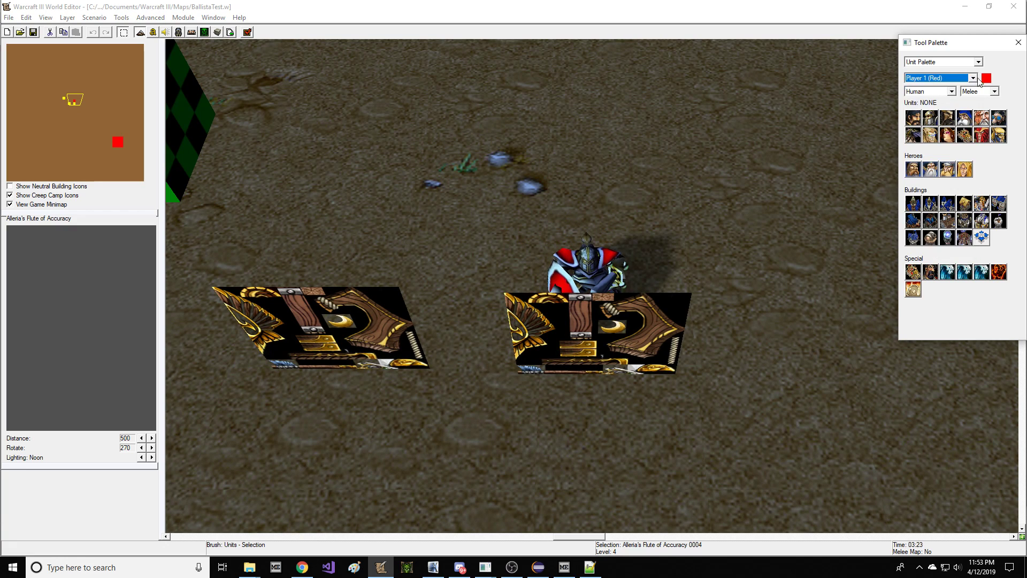
Step: Place a Player 1 (Red) human hero near the ballista images, inspect its team color, delete it and return to Notepad++
left_click(913, 169)
left_click(749, 150)
scroll(749, 177, "up", 2)
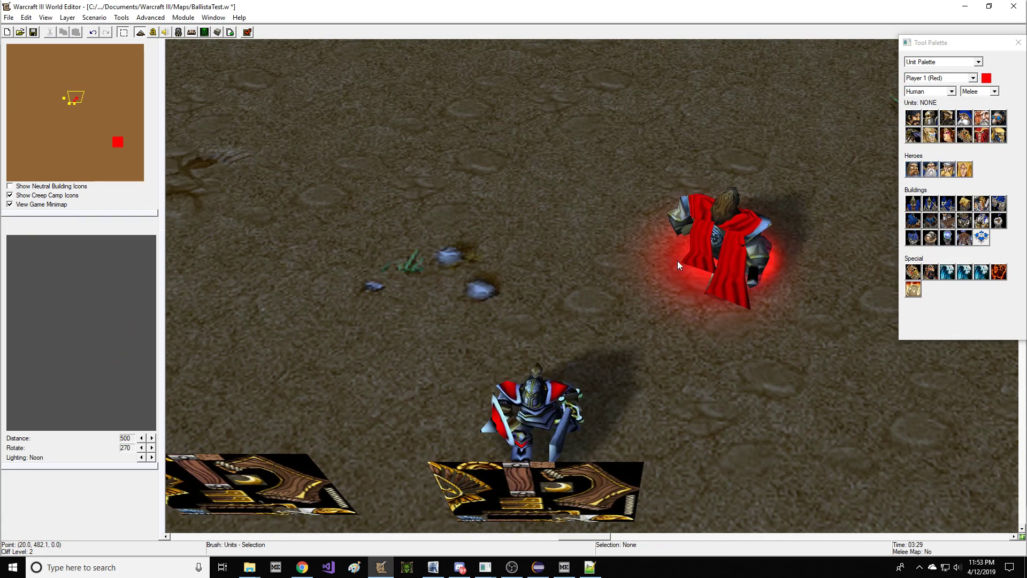
left_click(757, 260)
key("Delete")
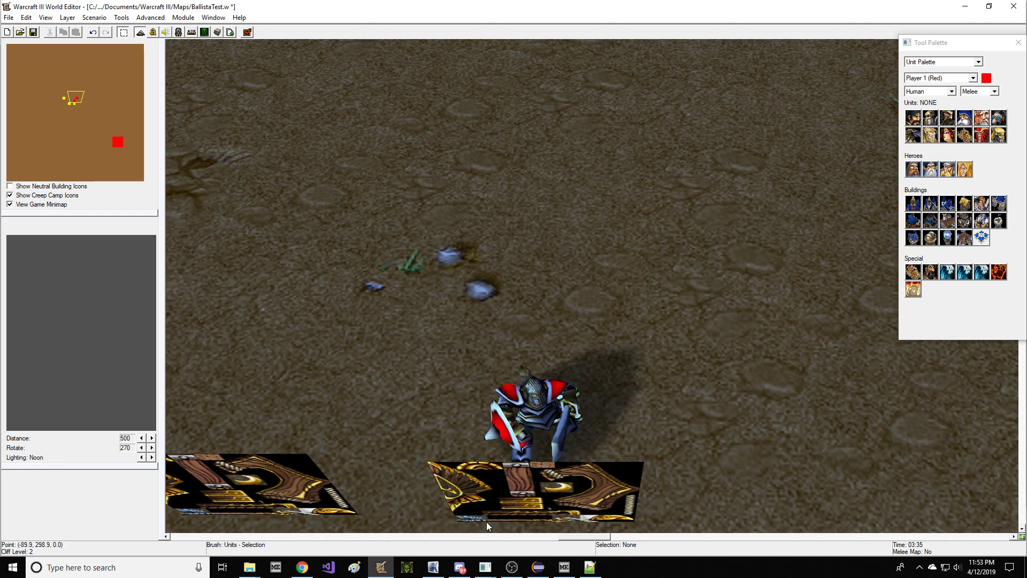
left_click(589, 569)
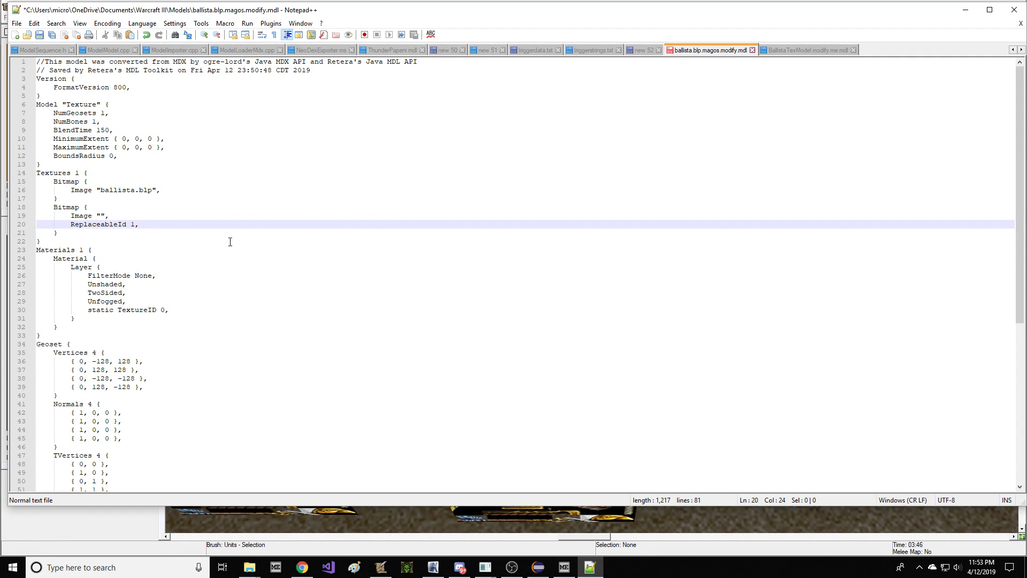
Step: Insert an empty Layer block above the existing layer in the Material block
key("Down")
key("Down")
key("Down")
key("Down")
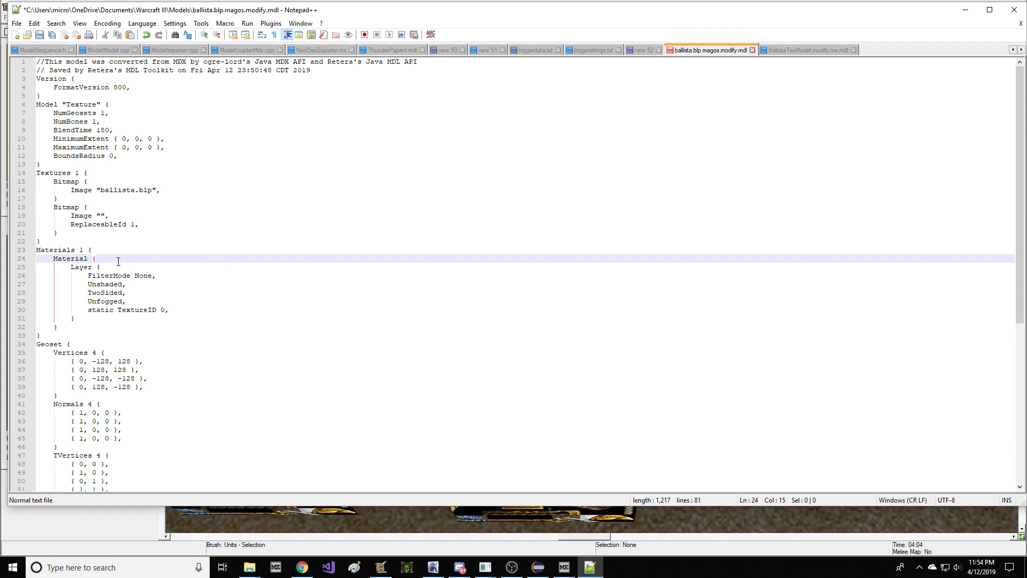
key("Return")
key("Tab")
type("Layer ")
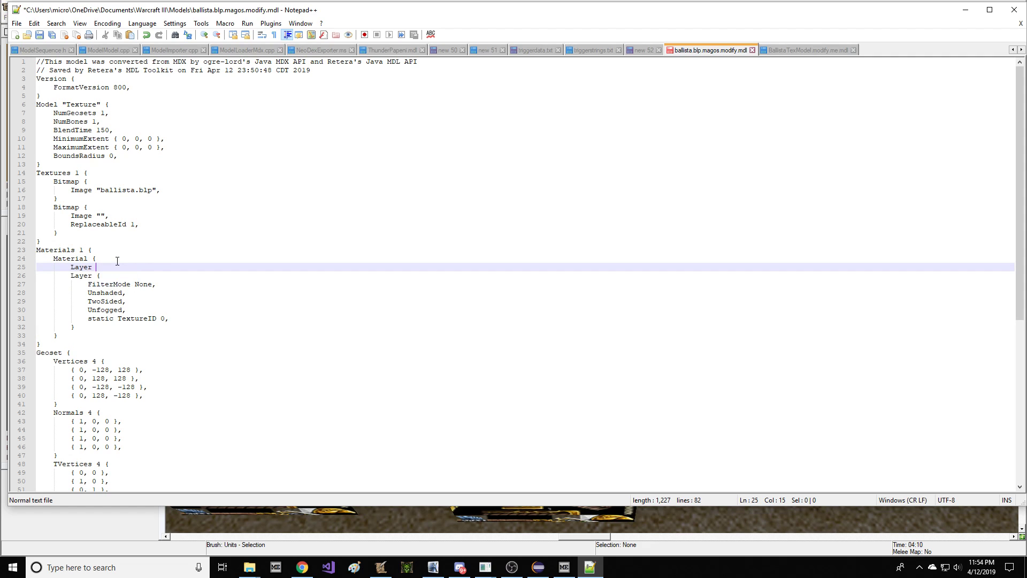
type("{")
key("Return")
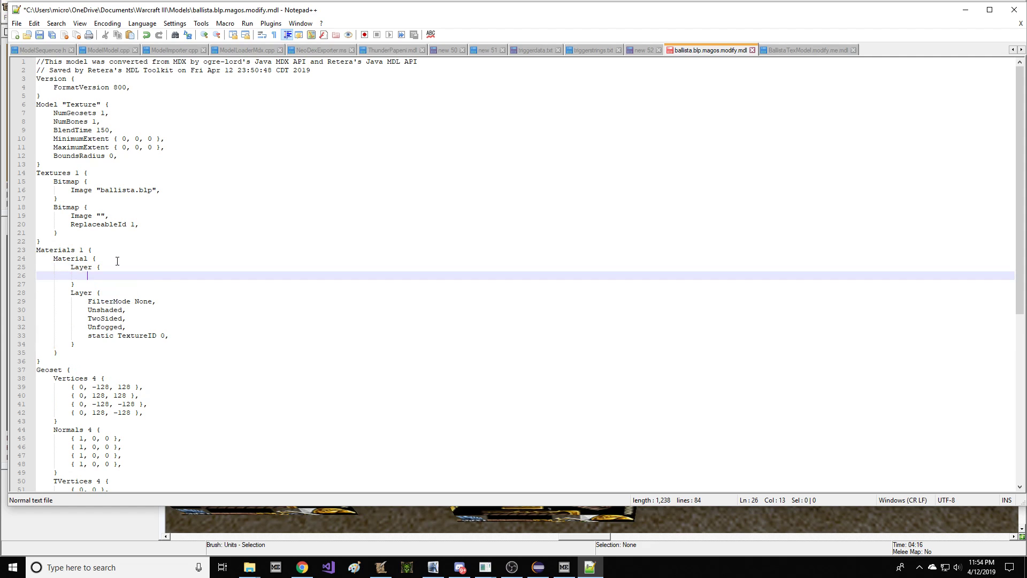
Step: Add a FilterMode None line to the new first Layer block
type("Filter")
key("Return")
type("None,")
key("Return")
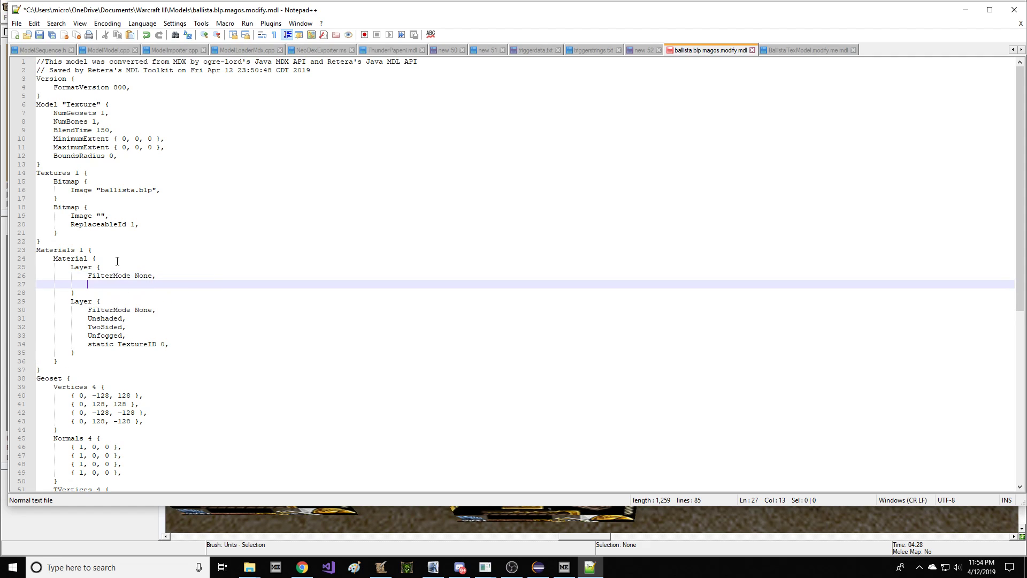
key("Up")
key("ctrl+Right")
key("ctrl+shift+Right")
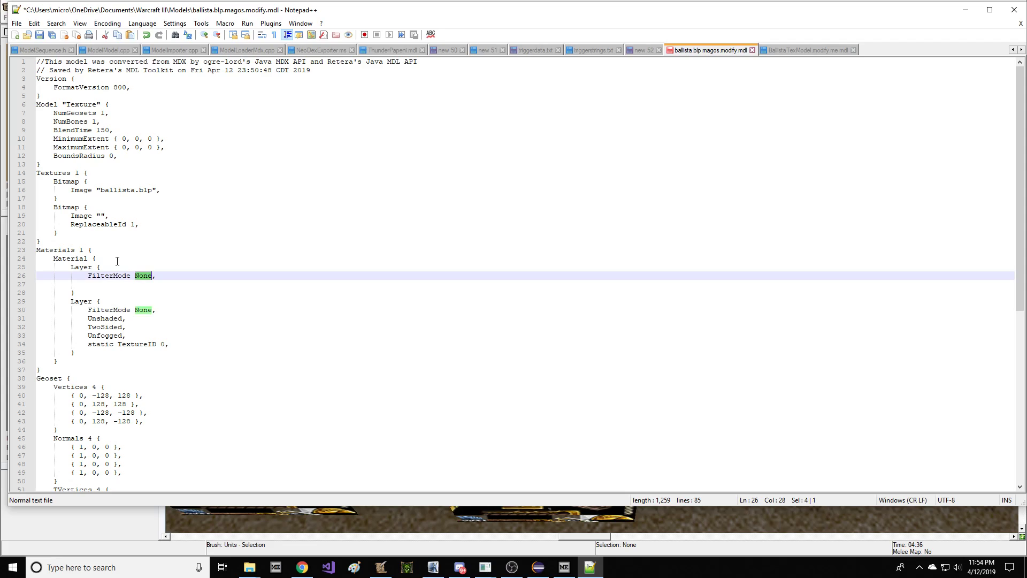
Step: Switch to World Editor, examine the ballista images up close from an angle, and return to Notepad++
left_click(448, 511)
scroll(457, 459, "up", 3)
right_click_drag(461, 306, 635, 317, "ctrl")
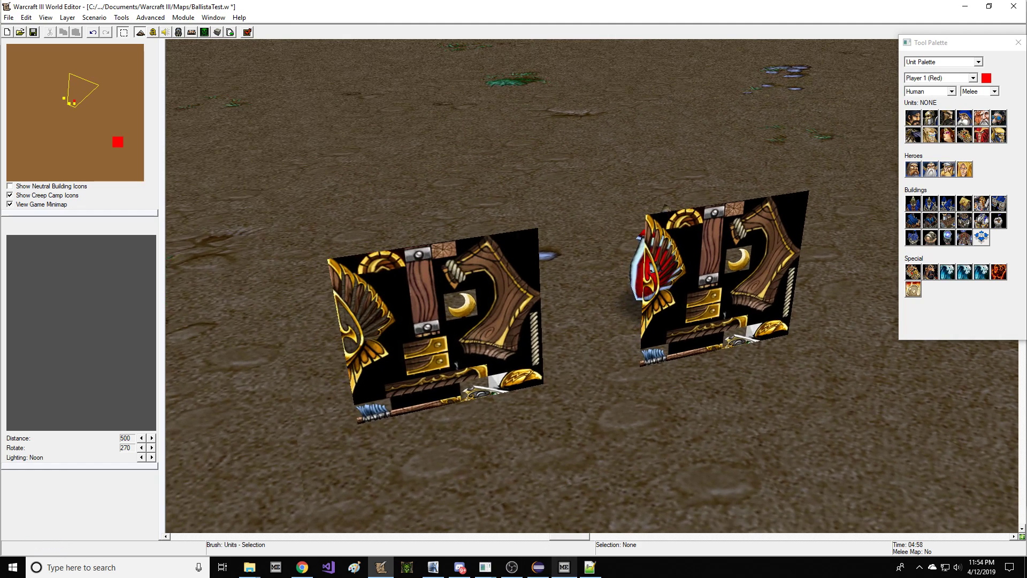
key("alt+Tab")
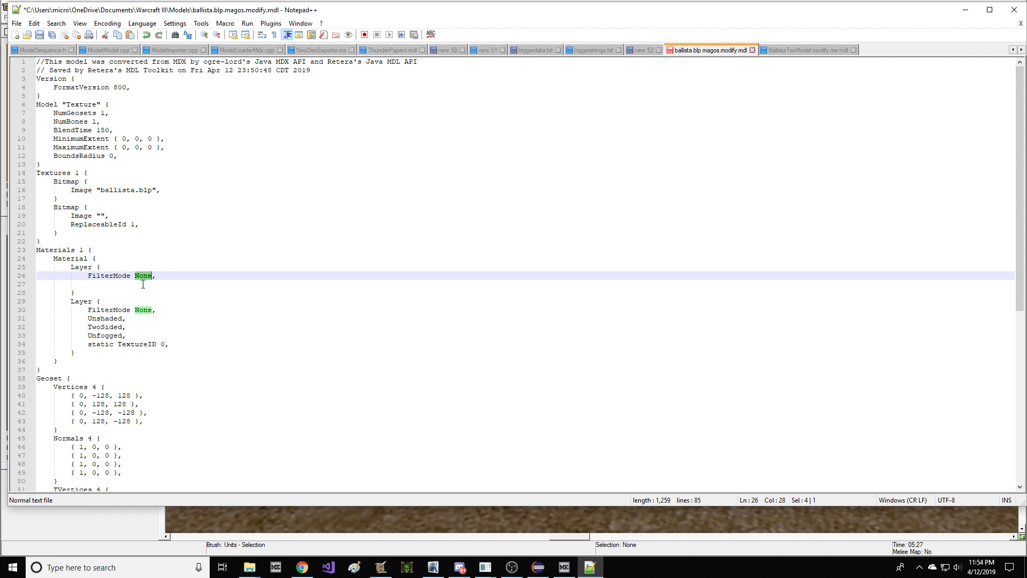
Step: Add a static TextureID 1 line below the filter mode in the first Layer block
left_click(108, 282)
type("static TextureID 1,")
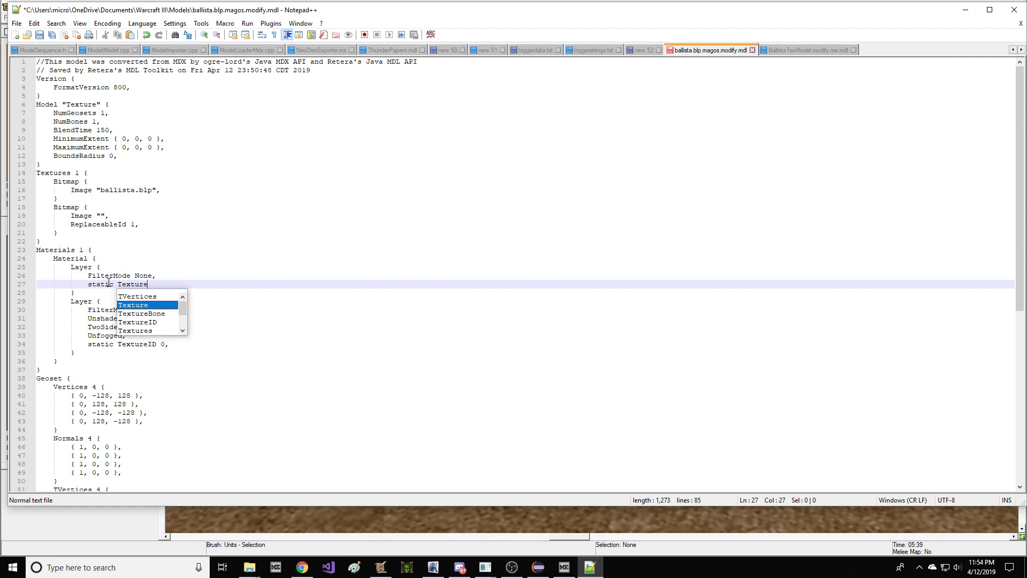
left_click(158, 344)
Step: Set the Textures block's count to 2 to cover both bitmaps, and save the file
left_click_drag(53, 181, 101, 235)
left_click_drag(76, 181, 140, 224)
left_click(77, 173)
key("Delete")
type("2")
key("ctrl+s")
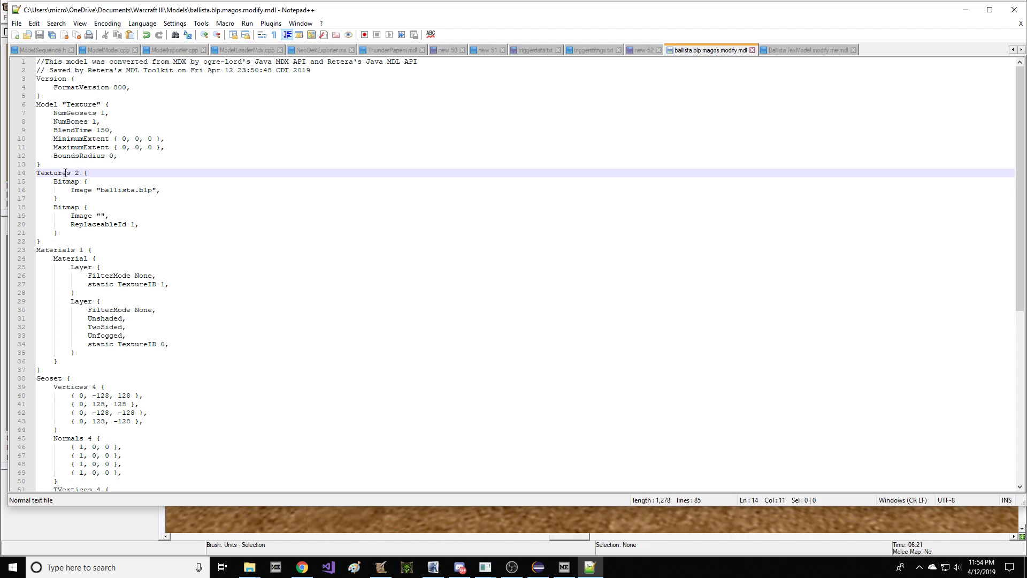
Step: Annotate the ballista.blp bitmap with the comment // Index 0 and the replaceable bitmap with // Index 1
left_click_drag(83, 186, 91, 224)
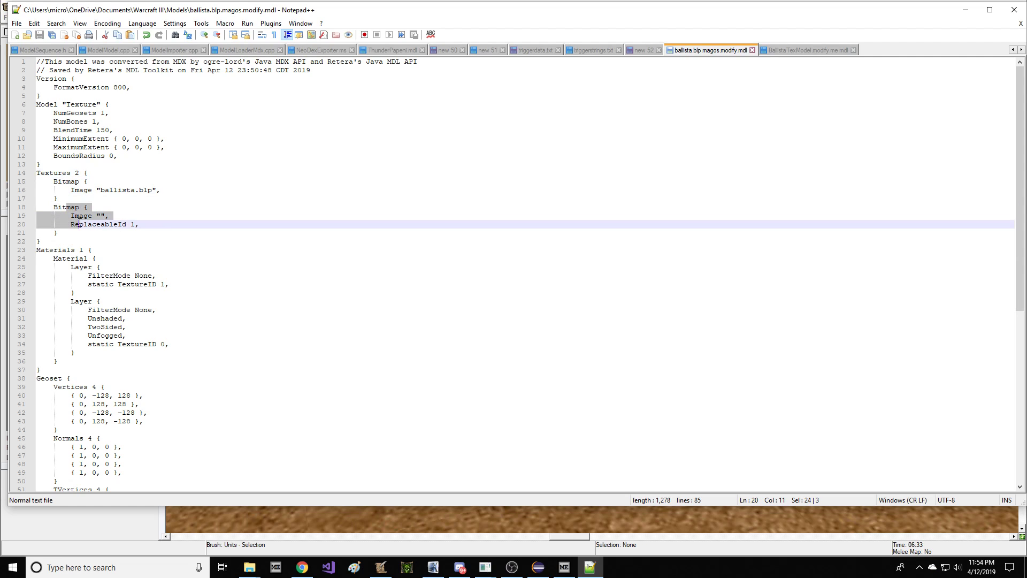
left_click(117, 182)
type("// Index")
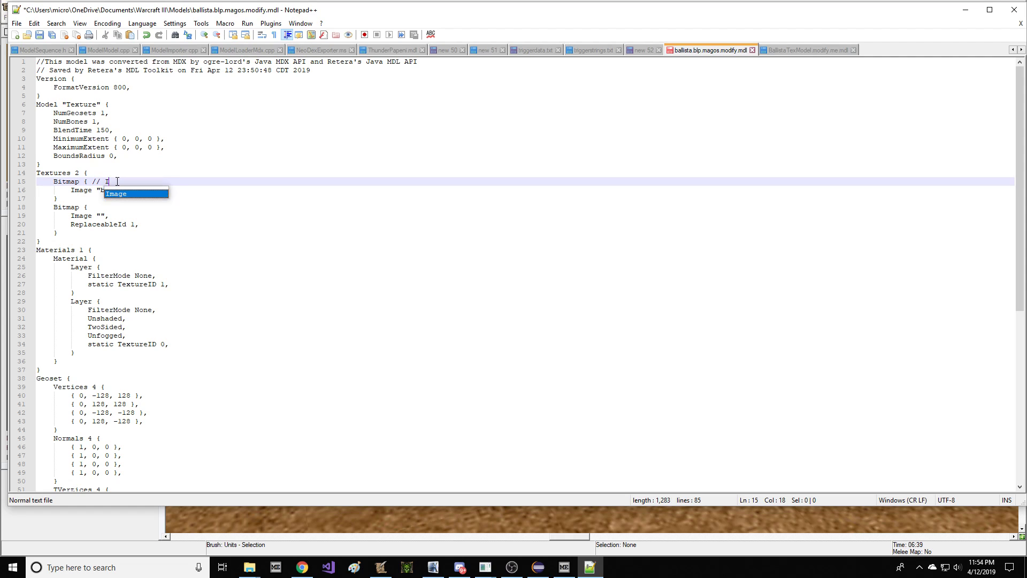
key("Down")
key("Down")
key("Down")
type("// Index 1")
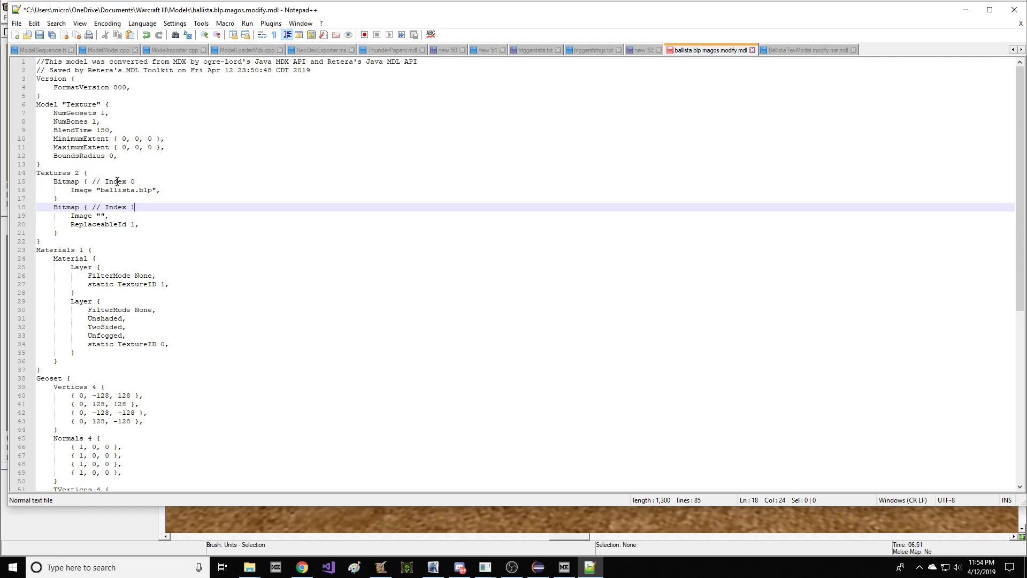
Step: Review both Layer blocks of the material and the replaceable bitmap that the first layer references
left_click(188, 292)
left_click(121, 270)
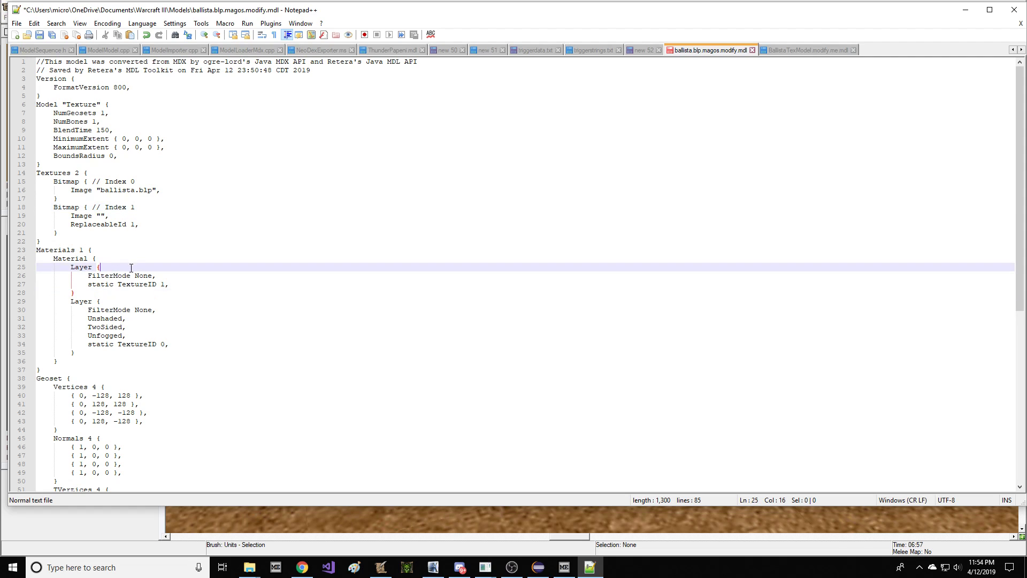
left_click_drag(129, 266, 161, 290)
left_click_drag(123, 255, 73, 353)
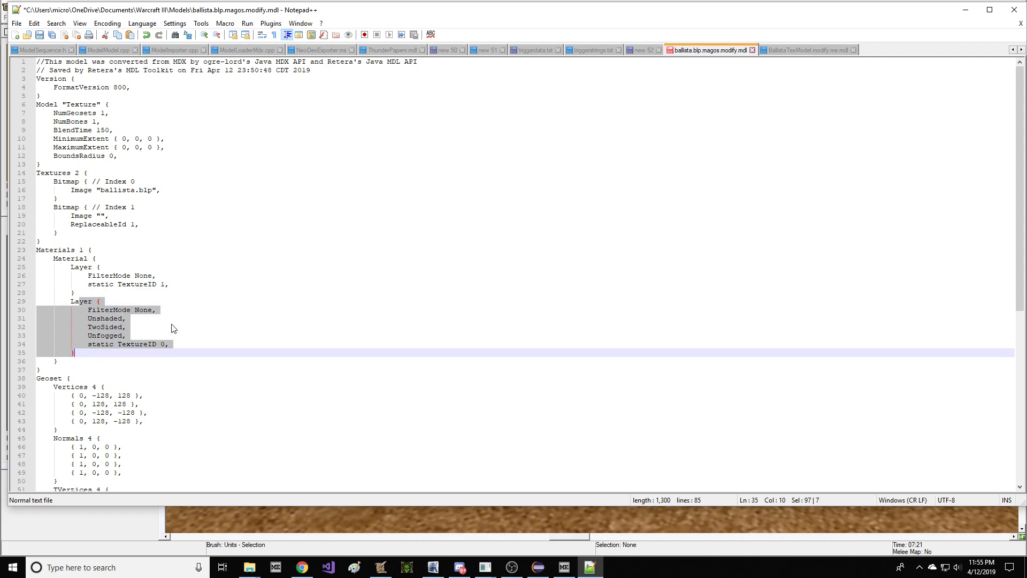
left_click(168, 277)
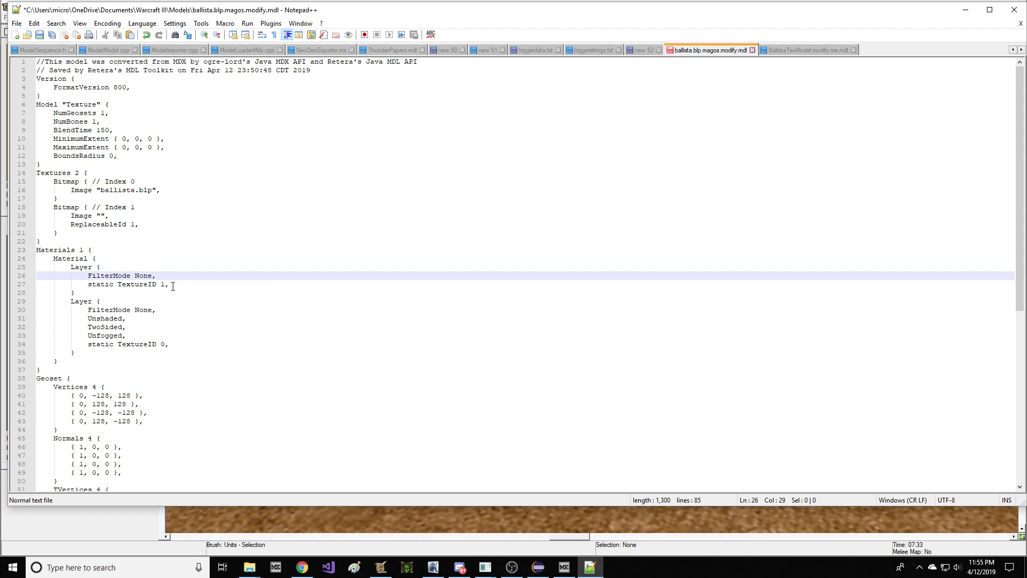
double_click(144, 275)
left_click_drag(113, 216, 126, 239)
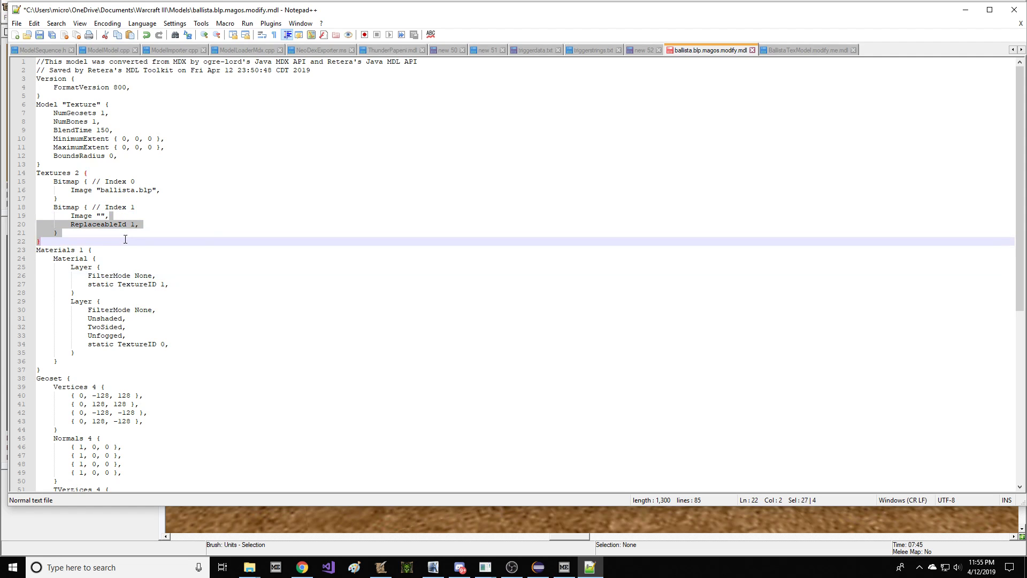
Step: Select the footman in World Editor, examine its team color up close, and return to Notepad++ to review the ReplaceableId entry and the first layer
left_click(354, 512)
left_click(646, 299)
scroll(653, 292, "up", 3)
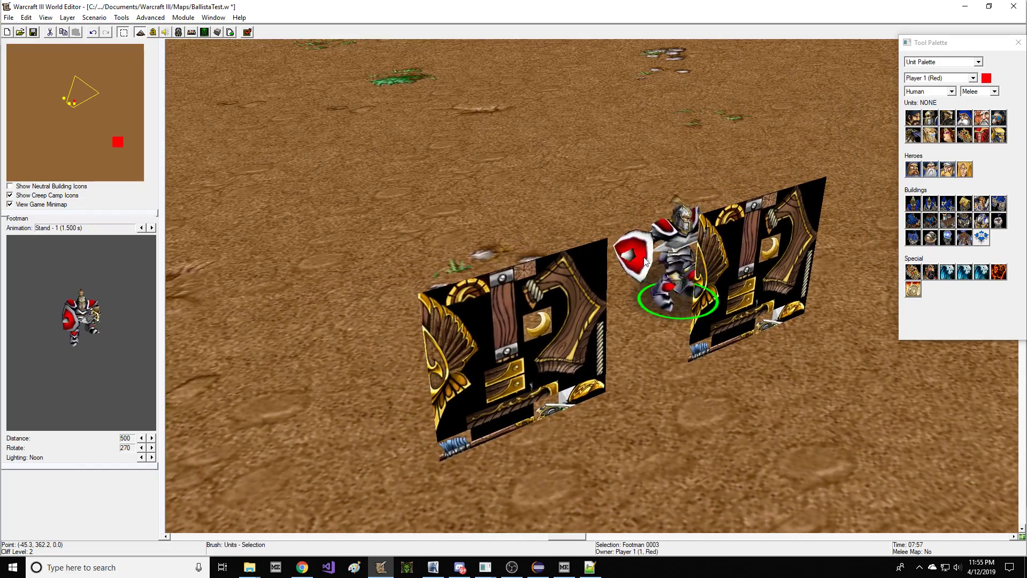
right_click_drag(671, 269, 455, 224)
scroll(469, 258, "up", 5)
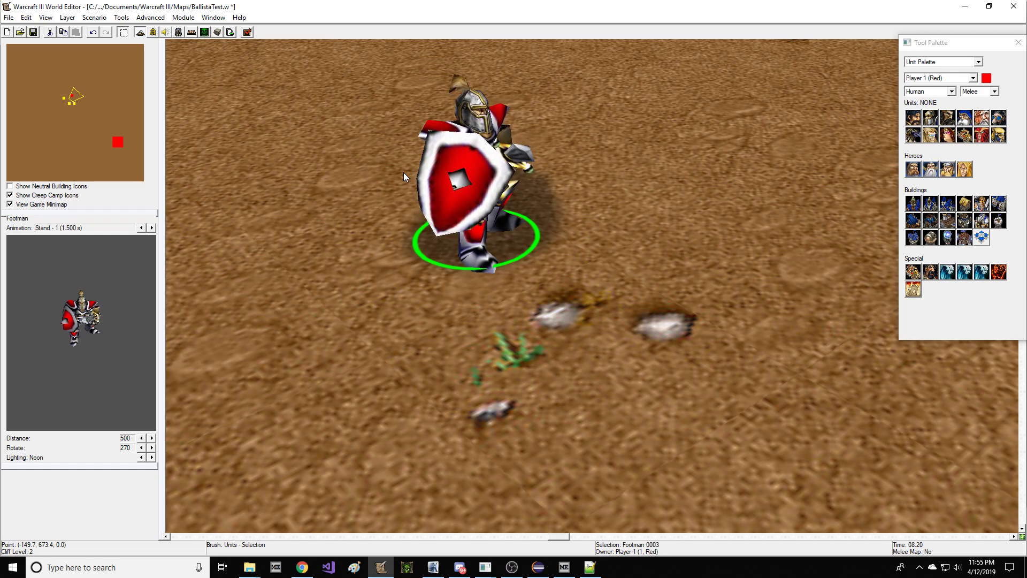
key("alt+Tab")
left_click(234, 192)
left_click_drag(134, 276, 169, 284)
mouse_move(79, 210)
left_mouse_down()
mouse_move(140, 224)
mouse_move(115, 236)
mouse_move(132, 225)
mouse_move(82, 227)
left_mouse_up()
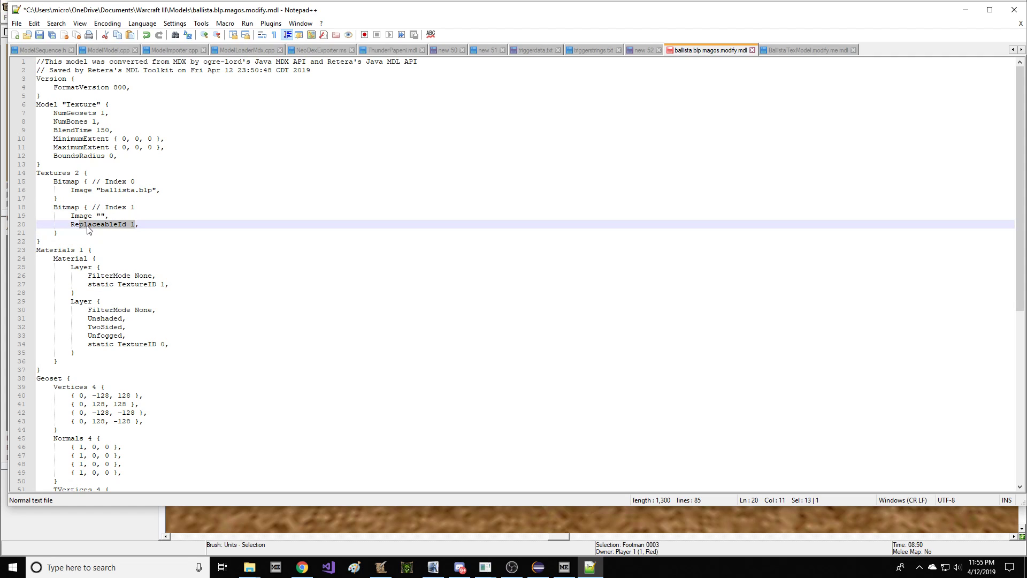
left_click(100, 299)
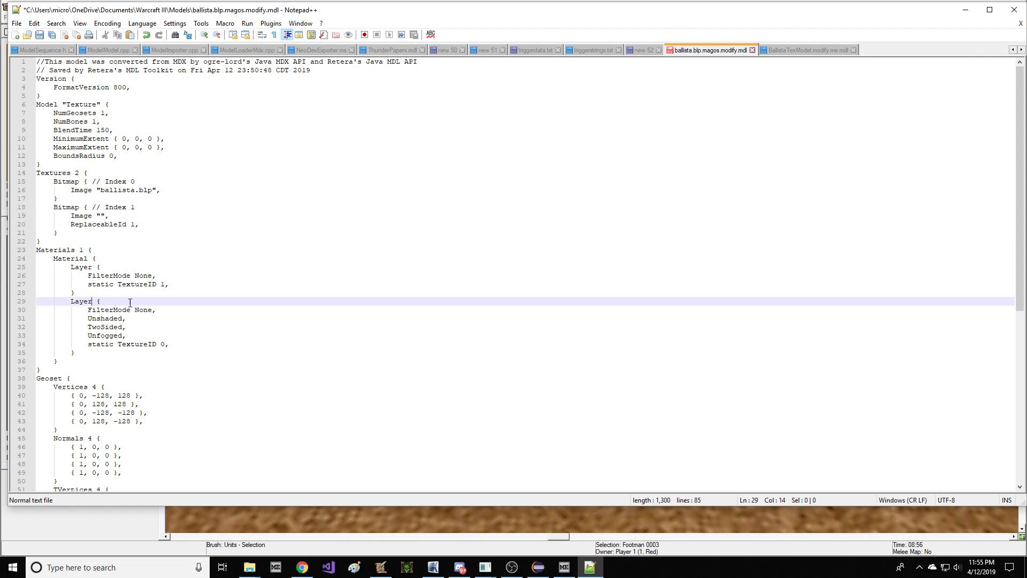
Step: Set the filter mode of the second layer, which uses ballista.blp, to Blend and save the file
double_click(144, 310)
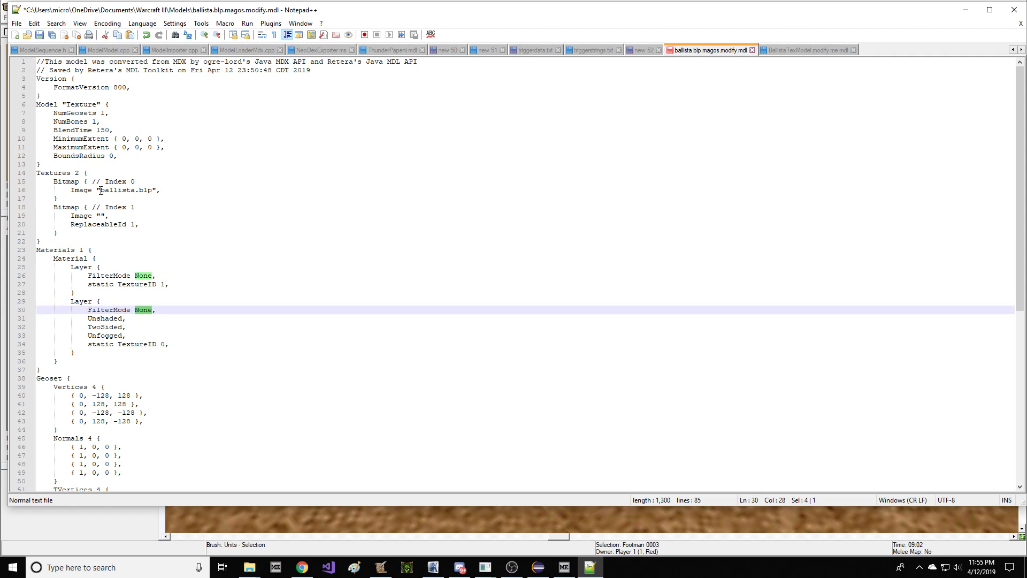
left_click_drag(101, 190, 111, 198)
left_click(145, 319)
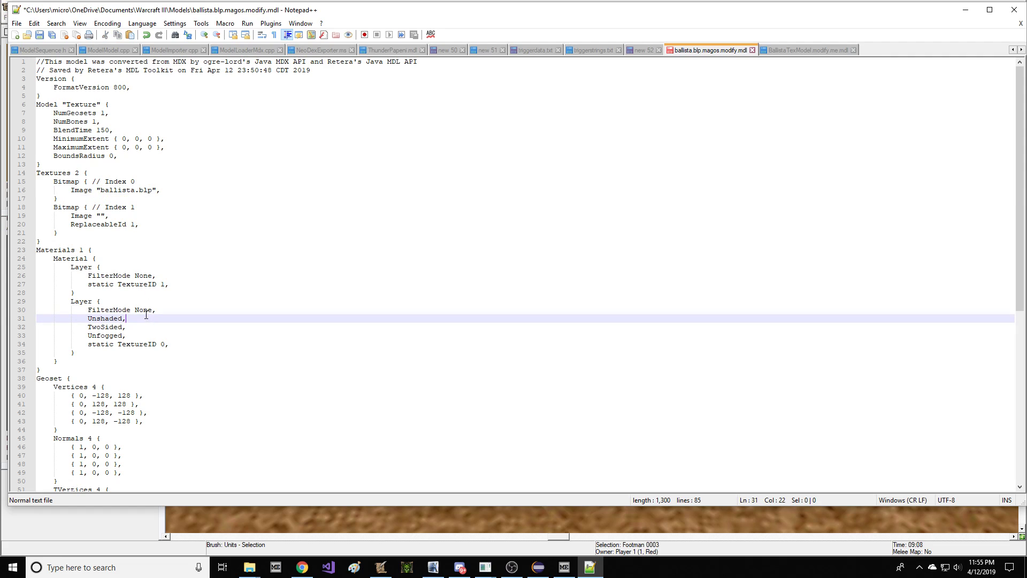
double_click(144, 310)
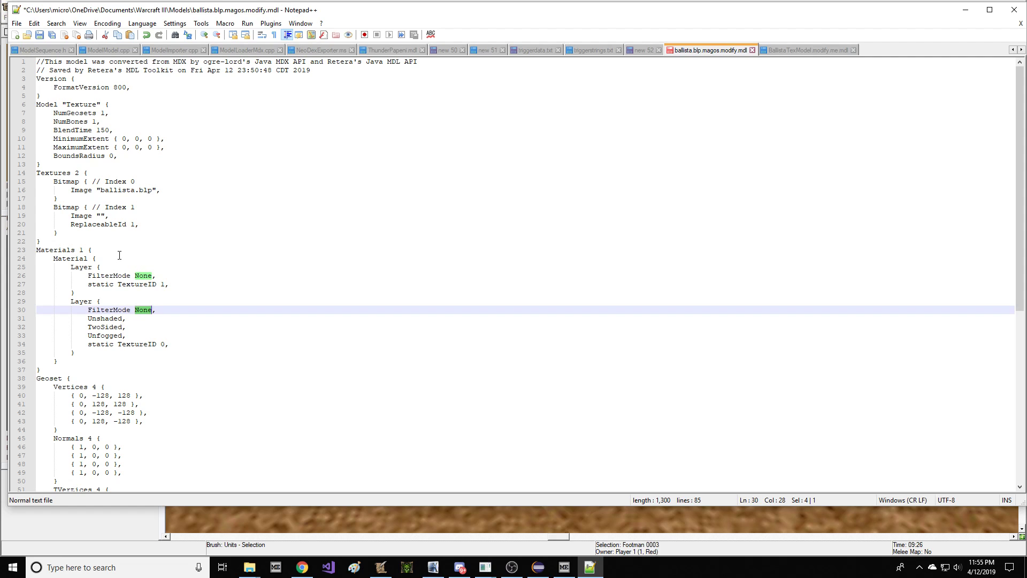
type("Blend")
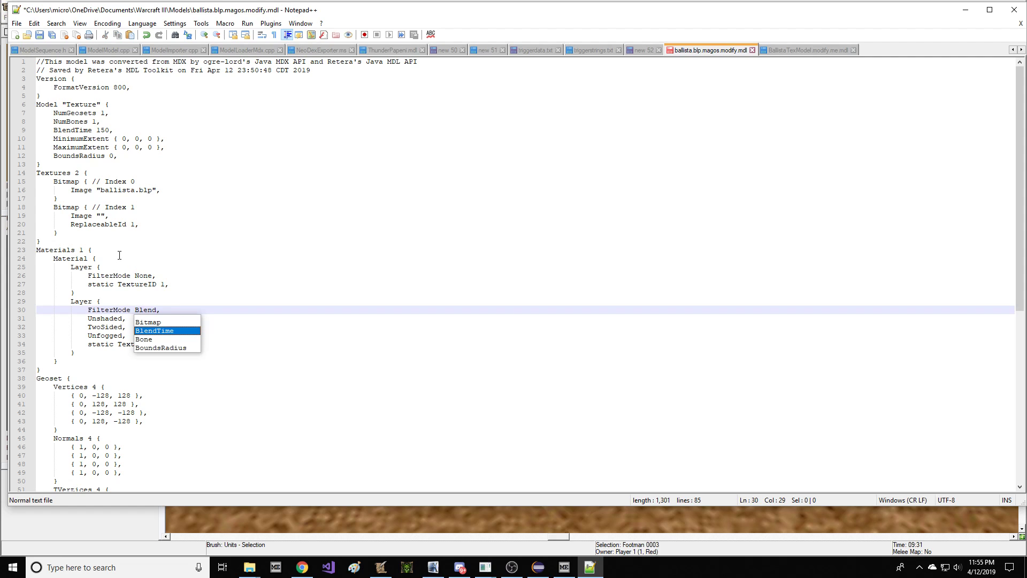
key("Escape")
key("ctrl+s")
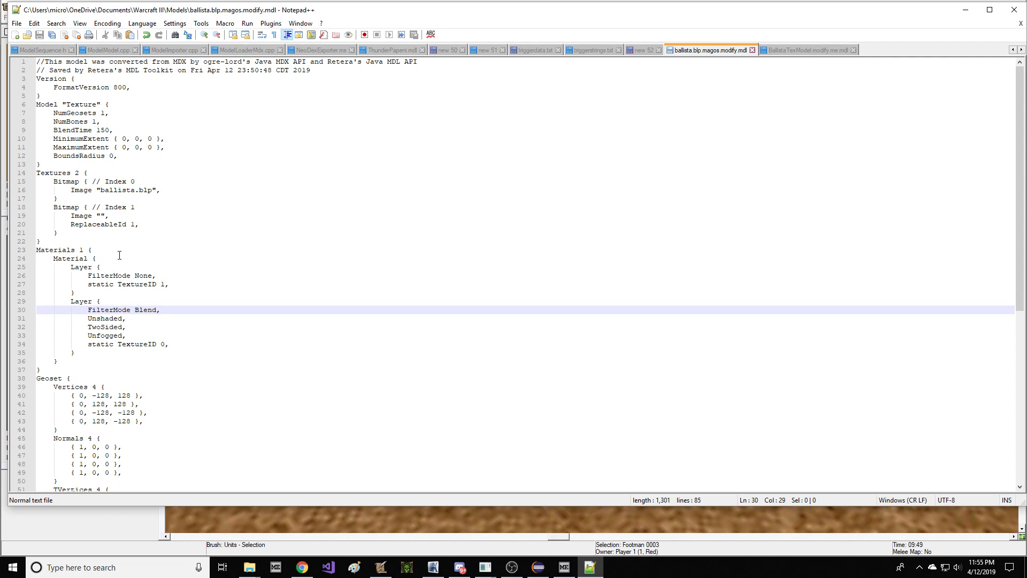
Step: Try Transparent as the second layer's filter mode, restore Blend and dismiss the save dialog
key("ctrl+BackSpace")
type("Transpar")
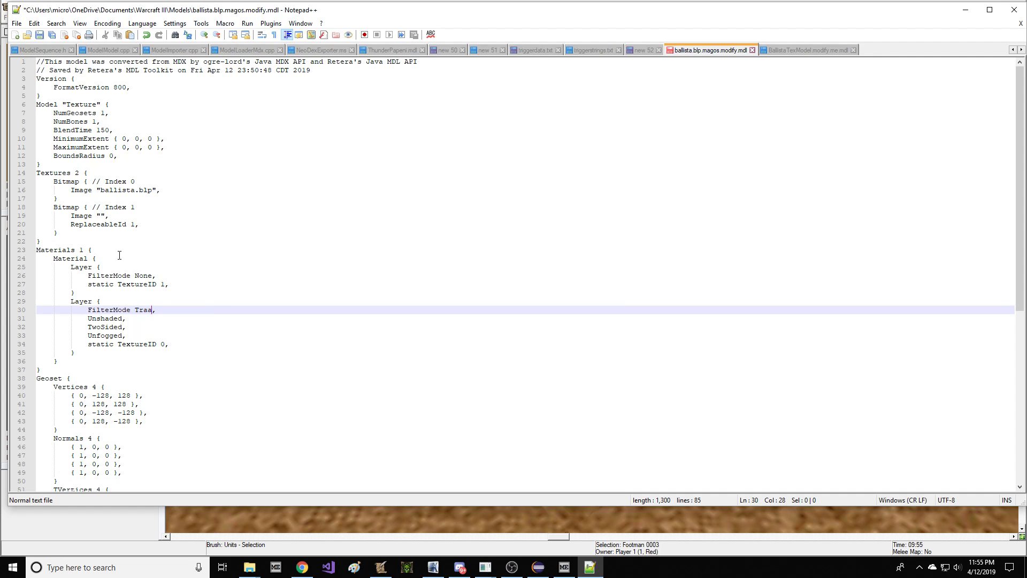
type("en")
key("ctrl+BackSpace")
type("Blend")
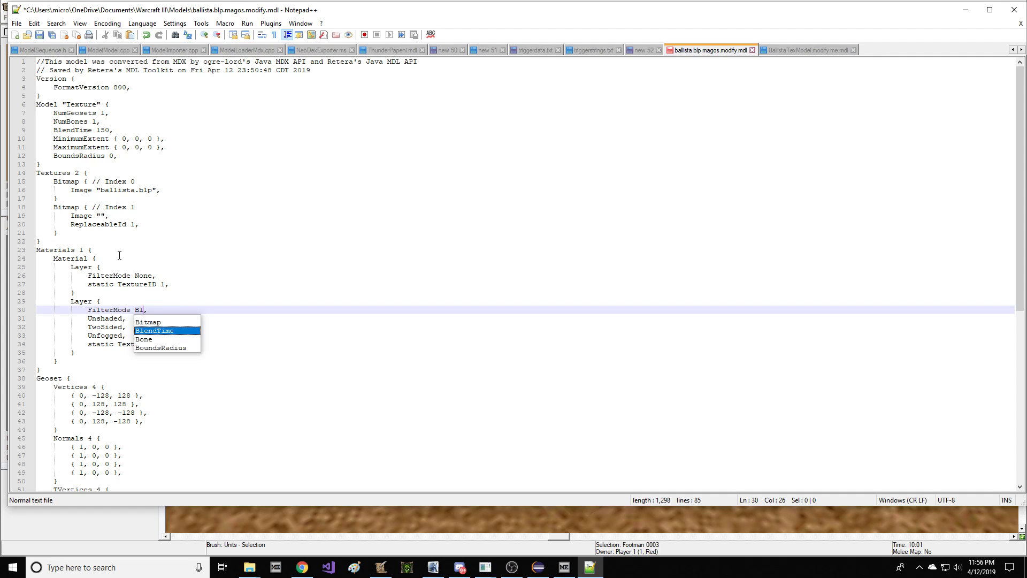
key("ctrl+alt+s")
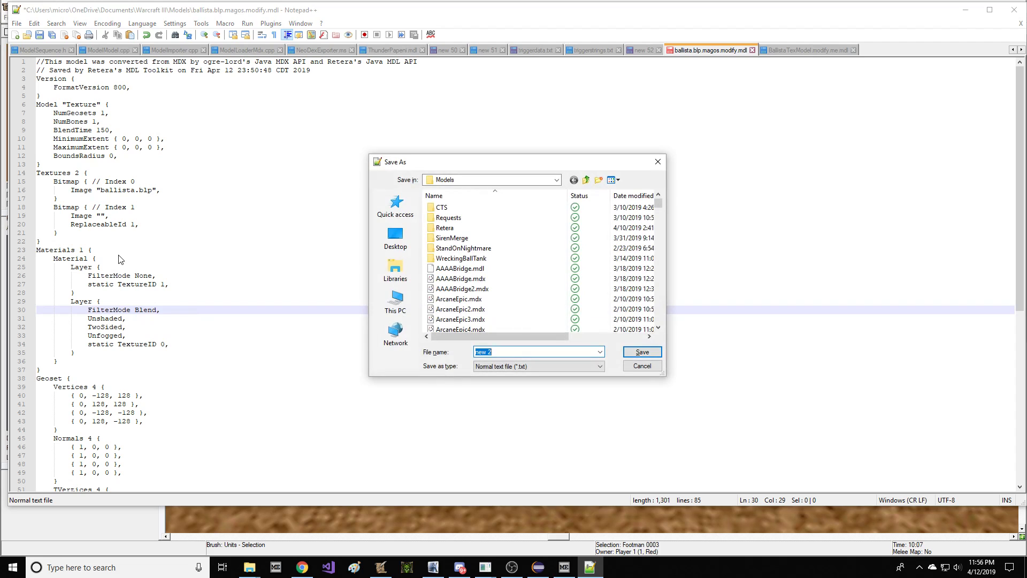
key("Escape")
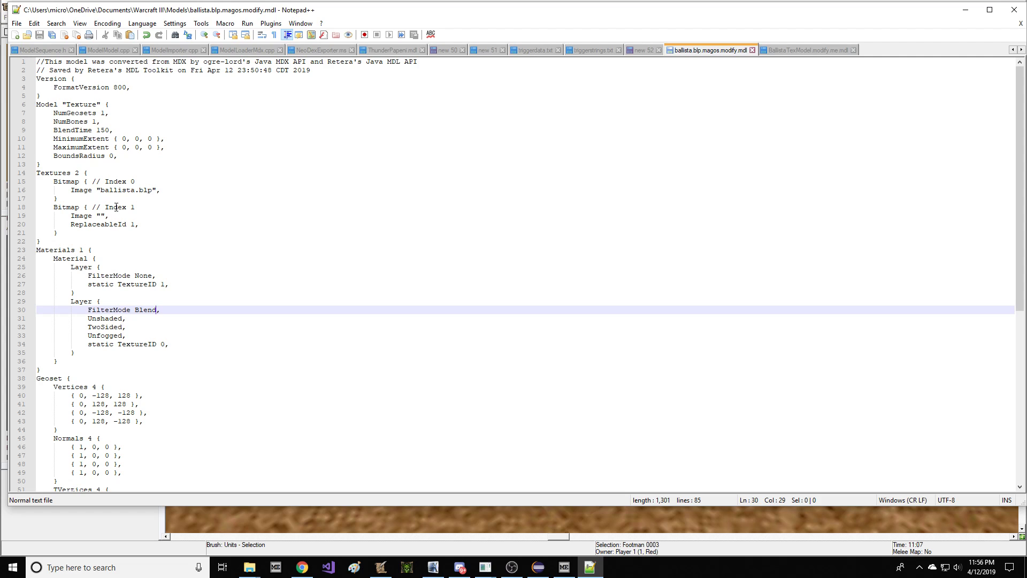
left_click(220, 138)
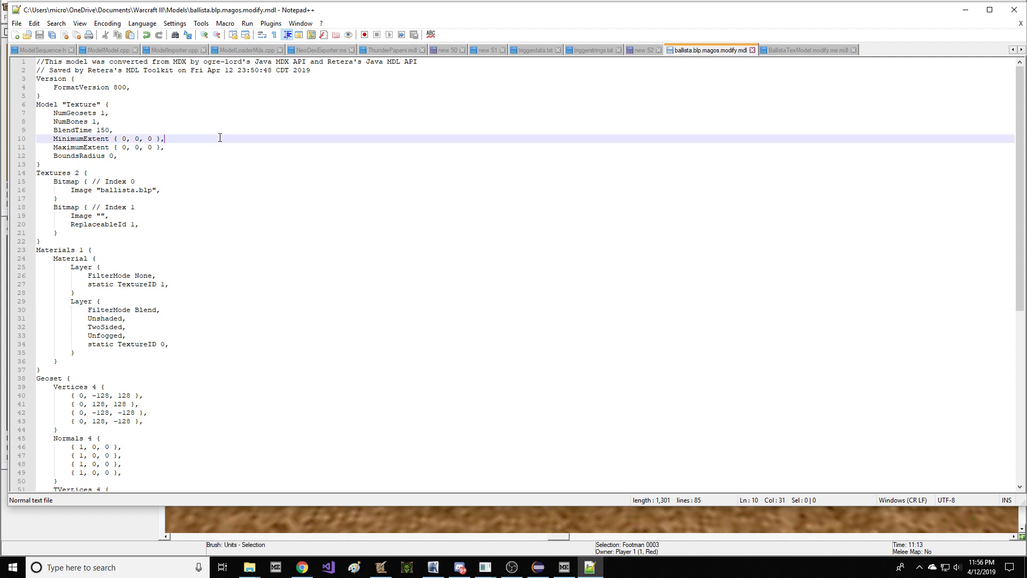
left_click_drag(60, 225, 199, 370)
left_click(190, 267)
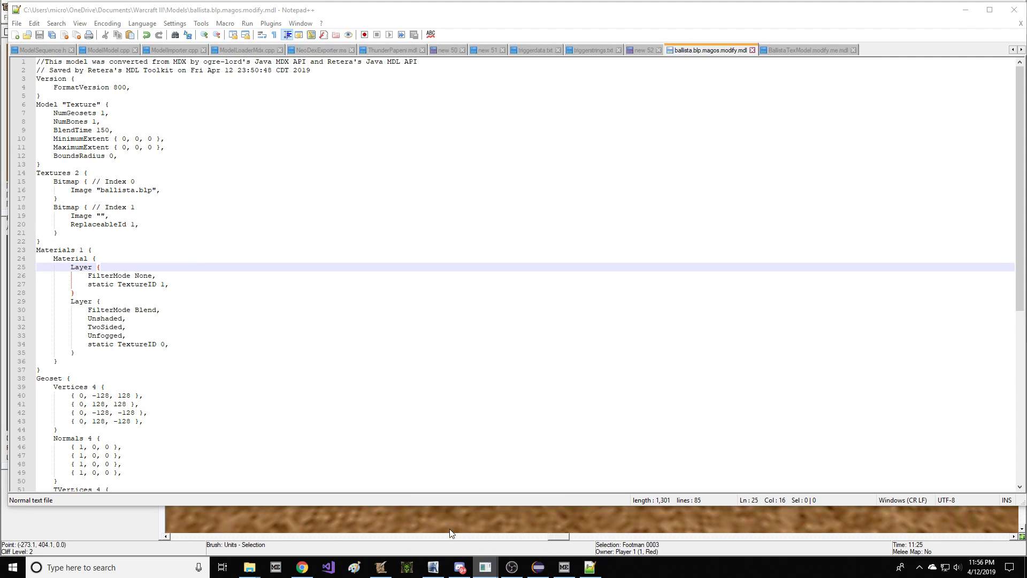
Step: Switch to War3 Model Editor and open ballista.blp.magos.modify.mdl from the Models folder
left_click(485, 567)
left_click(349, 167)
left_click(354, 194)
left_click(354, 193)
scroll(501, 295, "down", 10)
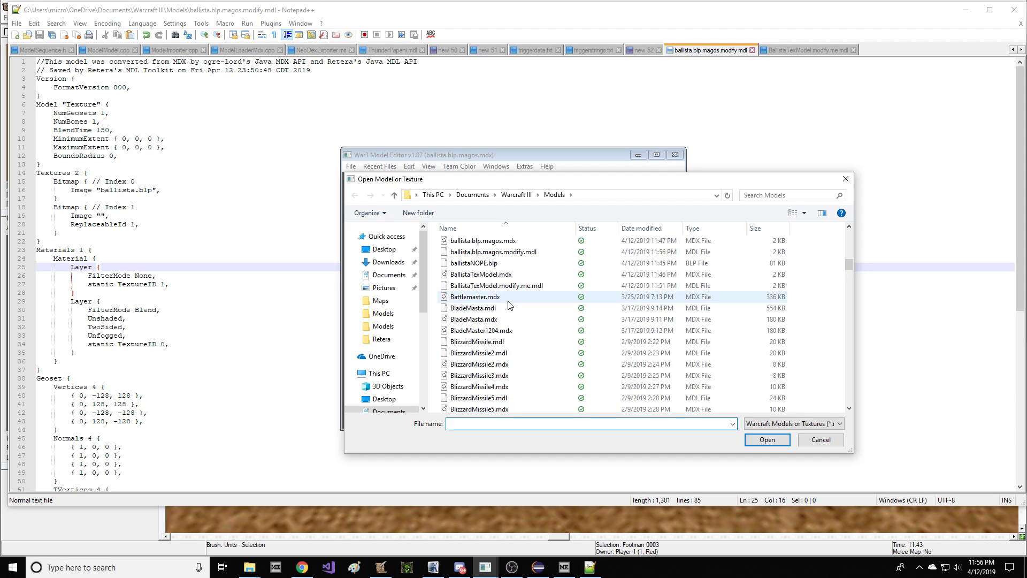
left_click(521, 256)
double_click(523, 259)
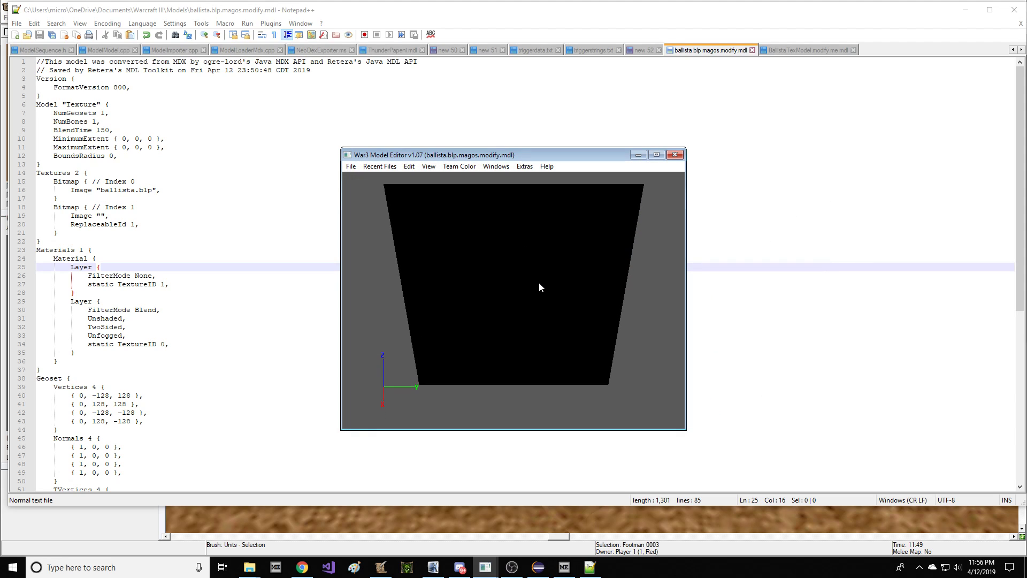
left_click(496, 167)
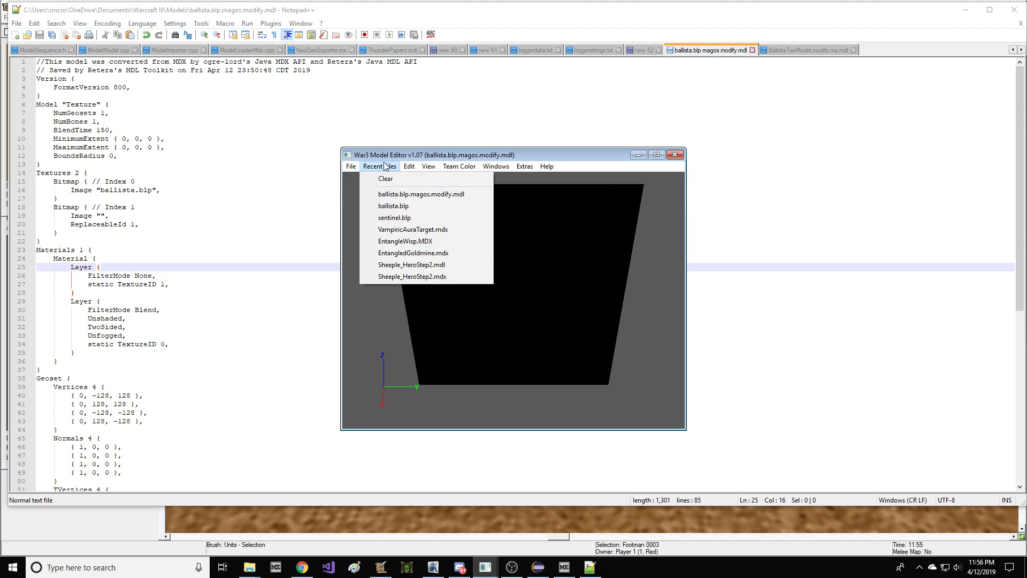
Step: Rename the ballistaNOPE.blp texture in the Models folder to ballista.blp and return to the model in War3 Model Editor
left_click(250, 567)
left_click(261, 428)
left_click(141, 216)
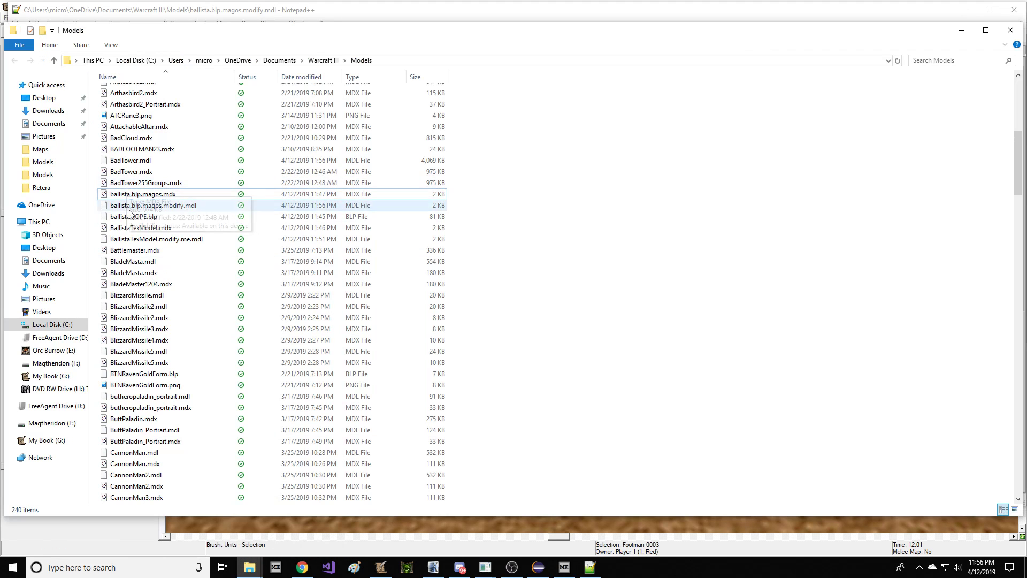
left_click(140, 216)
left_click(147, 216)
key("BackSpace")
key("BackSpace")
key("BackSpace")
key("BackSpace")
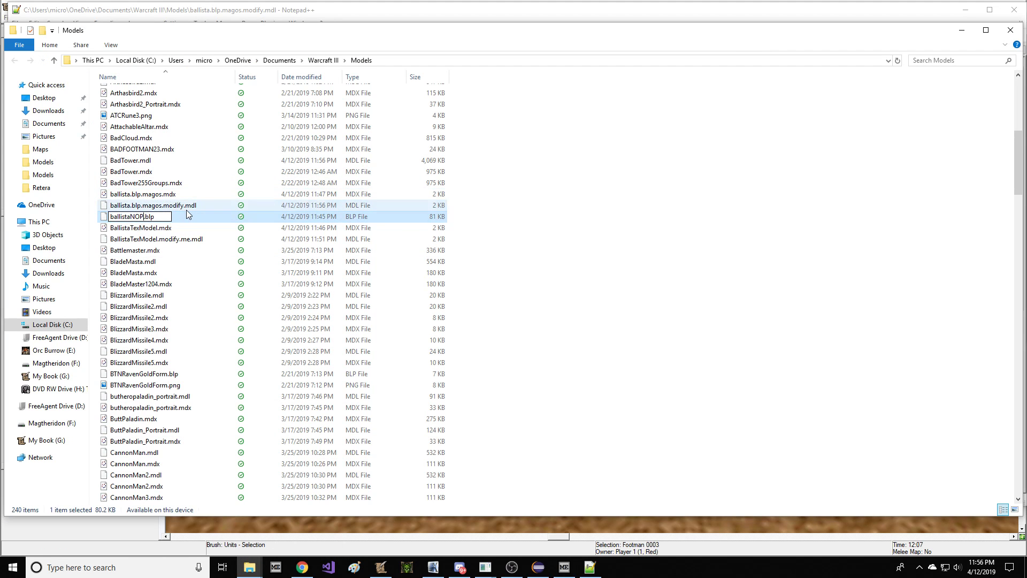
key("Return")
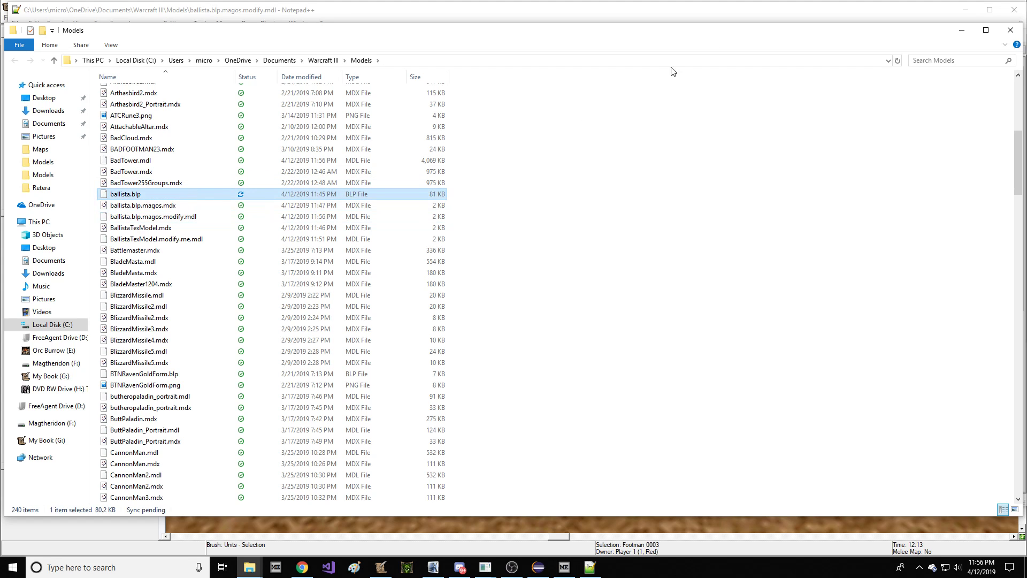
left_click(968, 31)
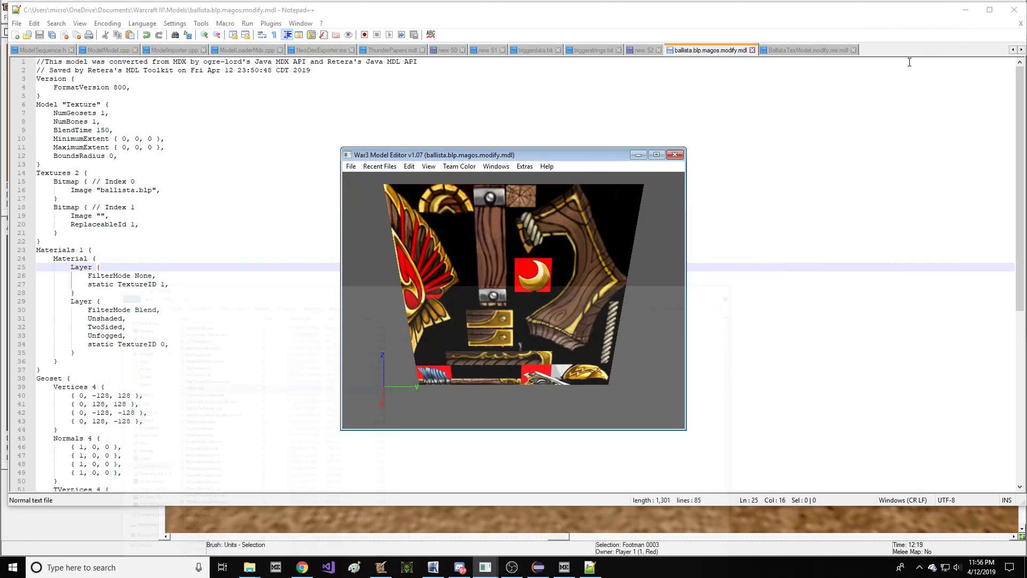
scroll(530, 266, "down", 2)
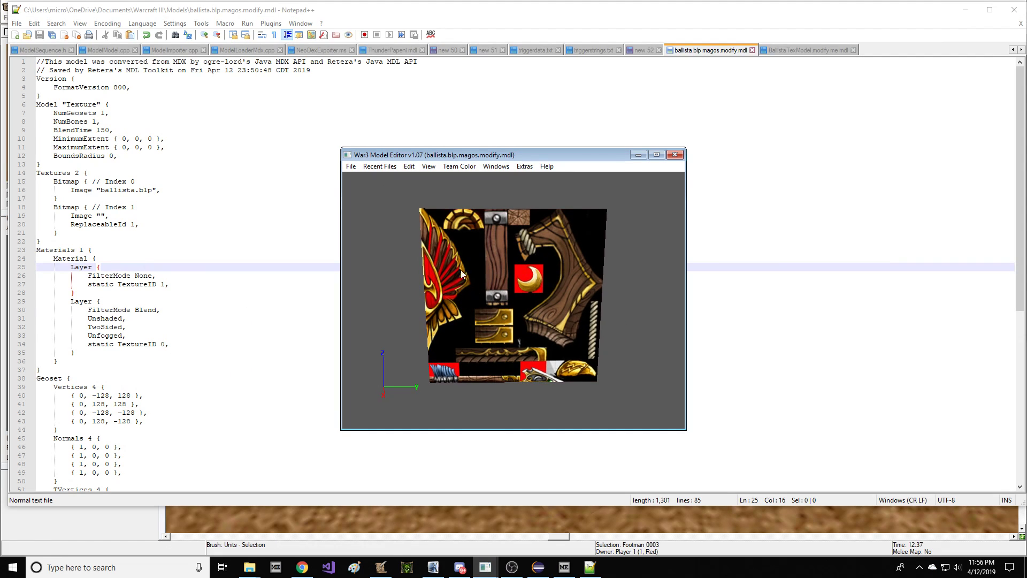
Step: Review the first material layer and the ReplaceableId 1 bitmap entry in the MDL text in Notepad++
left_click(244, 269)
left_click_drag(37, 173, 251, 348)
left_click(150, 319)
left_click_drag(71, 267, 91, 290)
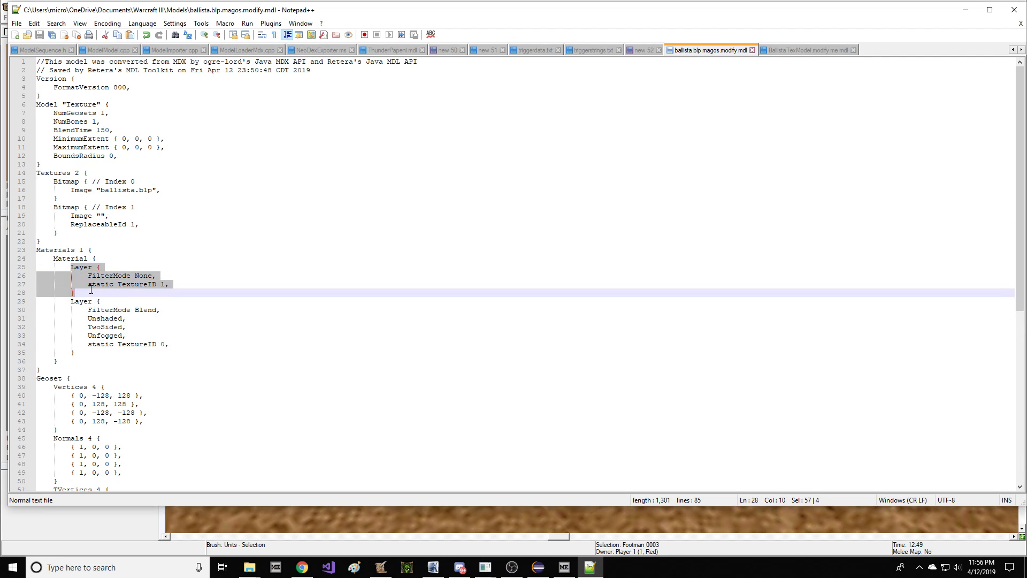
left_click_drag(80, 207, 84, 231)
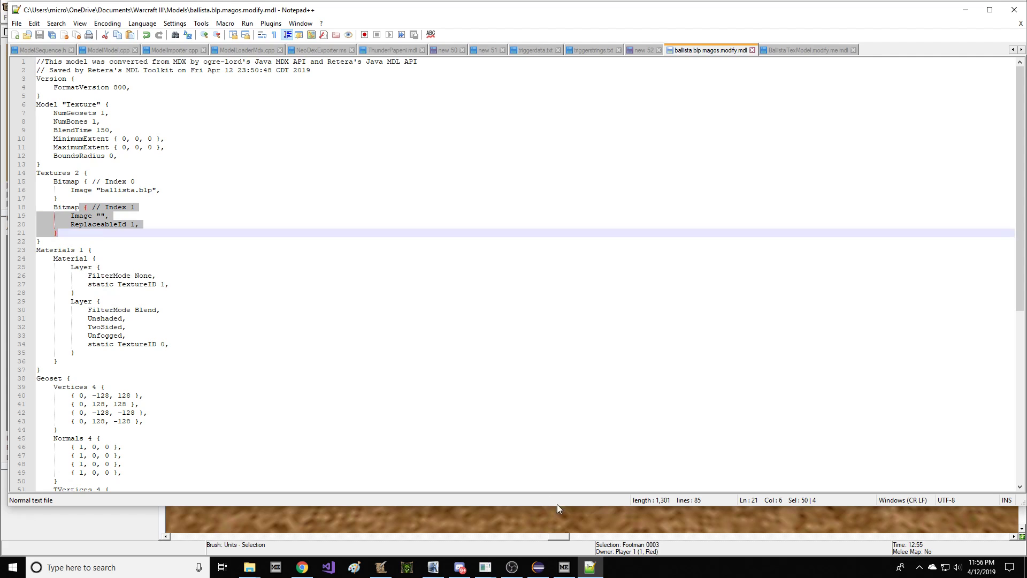
Step: Preview the model in War3 Model Editor with blue and red team colors, and review the ballista.blp bitmap entry in Notepad++
left_click(485, 567)
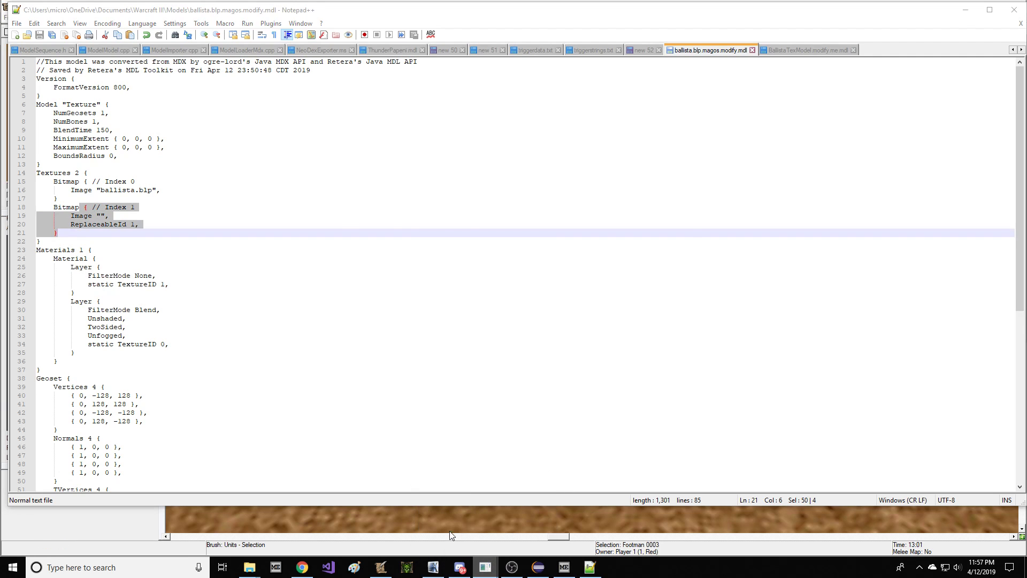
left_click(449, 531)
left_click(459, 167)
left_click(470, 196)
left_click(459, 166)
left_click(461, 187)
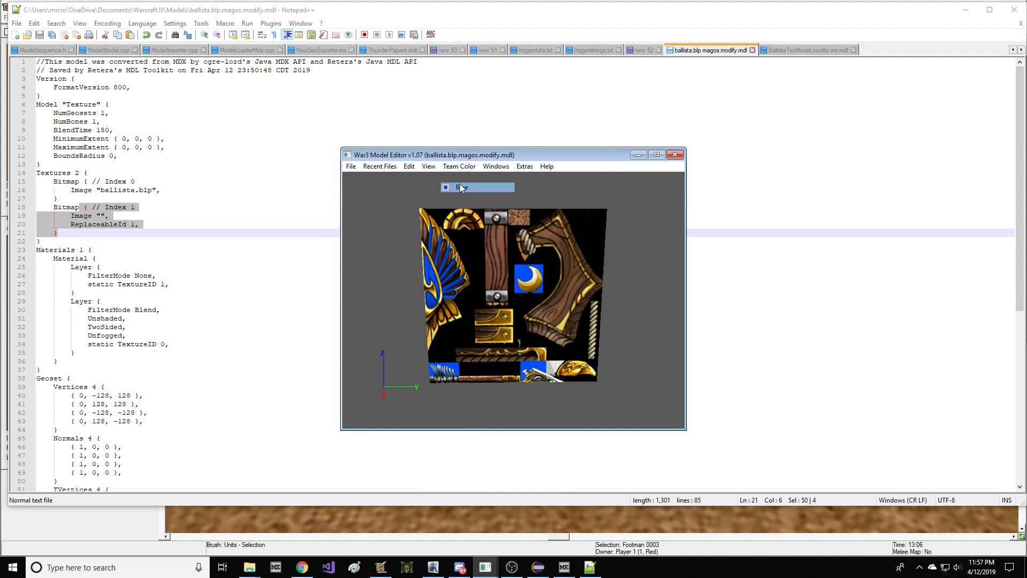
left_click(459, 166)
left_click(460, 179)
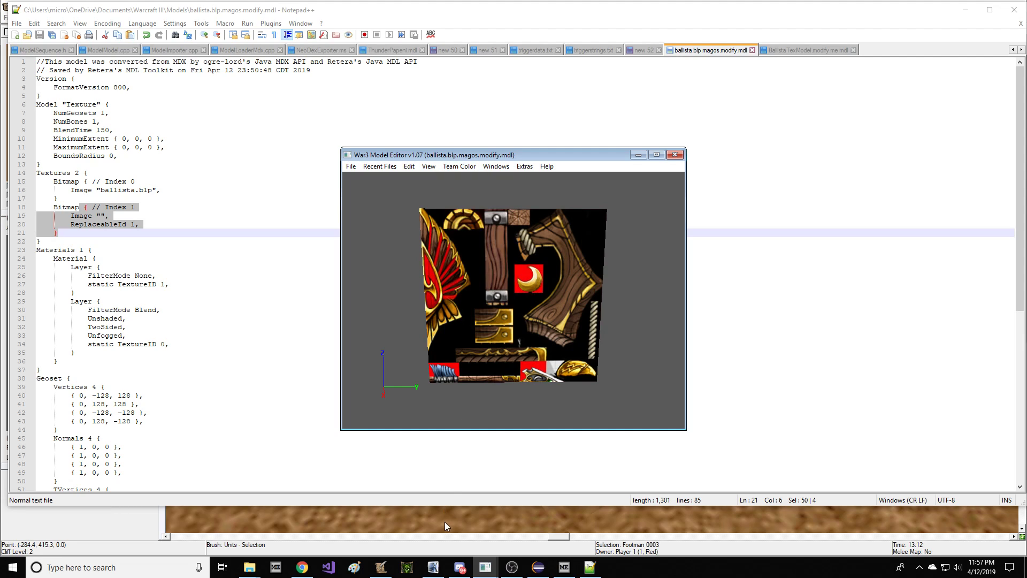
left_click(214, 250)
left_click_drag(80, 182, 58, 199)
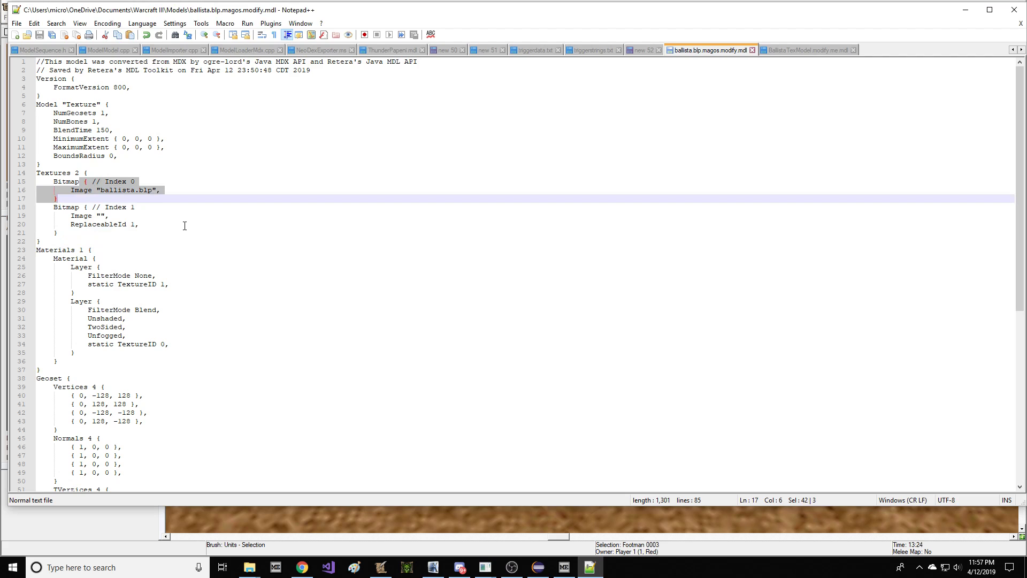
Step: Switch to Retera Model Studio, select the whole ballista plane and apply Split Geoset and Add Team Color
left_click(564, 568)
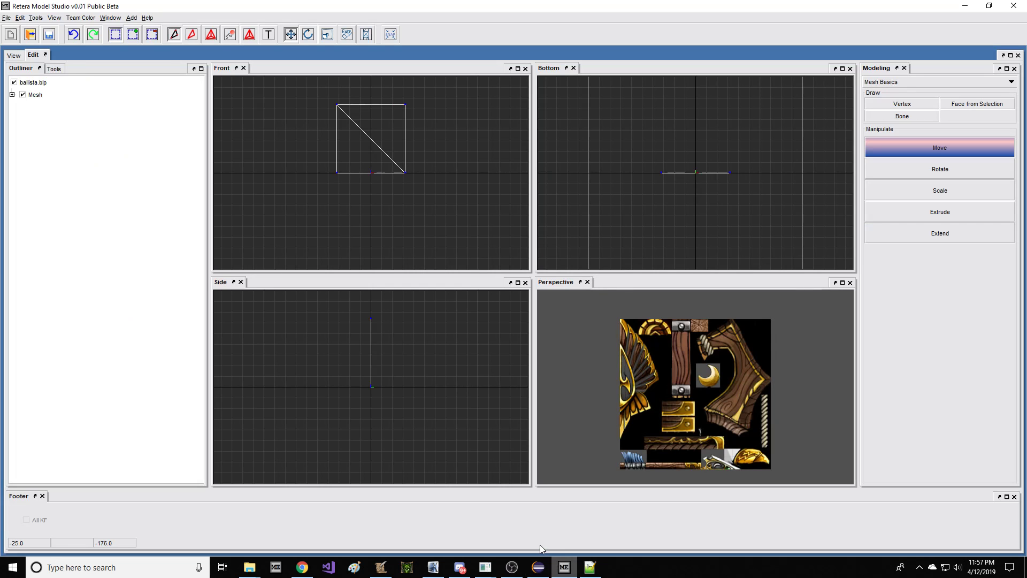
left_click_drag(298, 80, 479, 268)
right_click(439, 188)
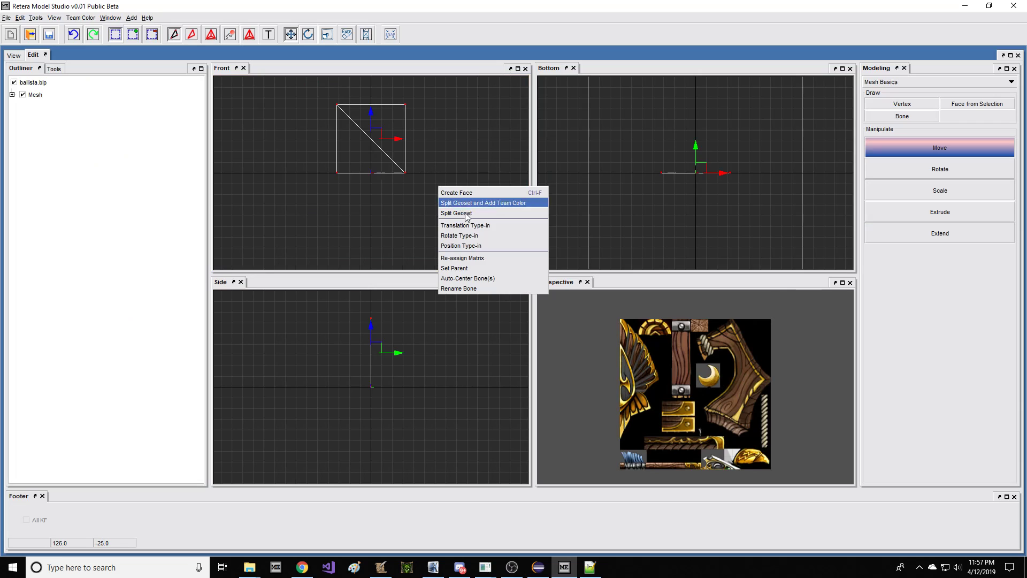
left_click(496, 206)
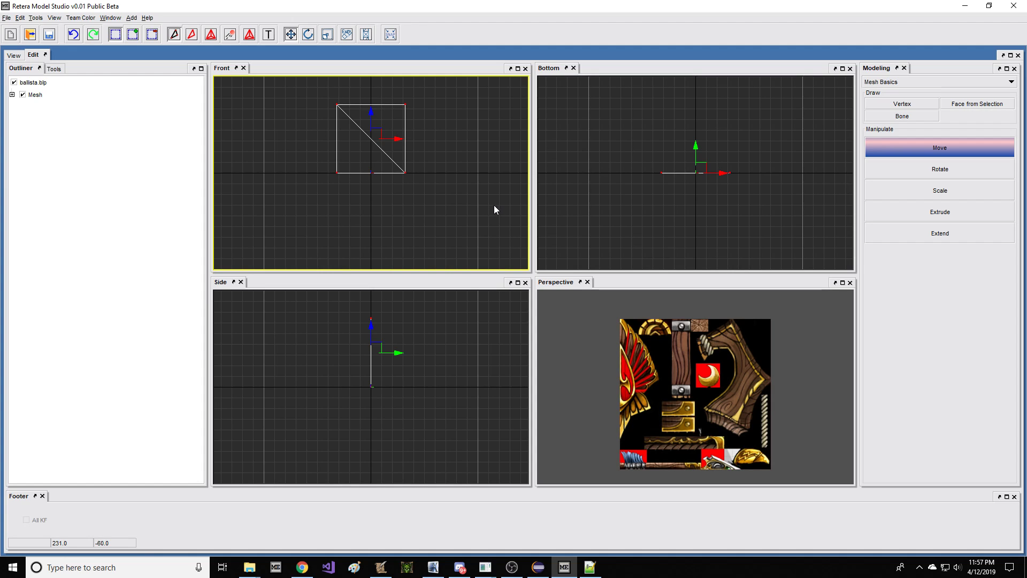
Step: Return to the MDL file in Notepad++ and set its syntax highlighting language to JSON
left_click(590, 567)
left_click(348, 342)
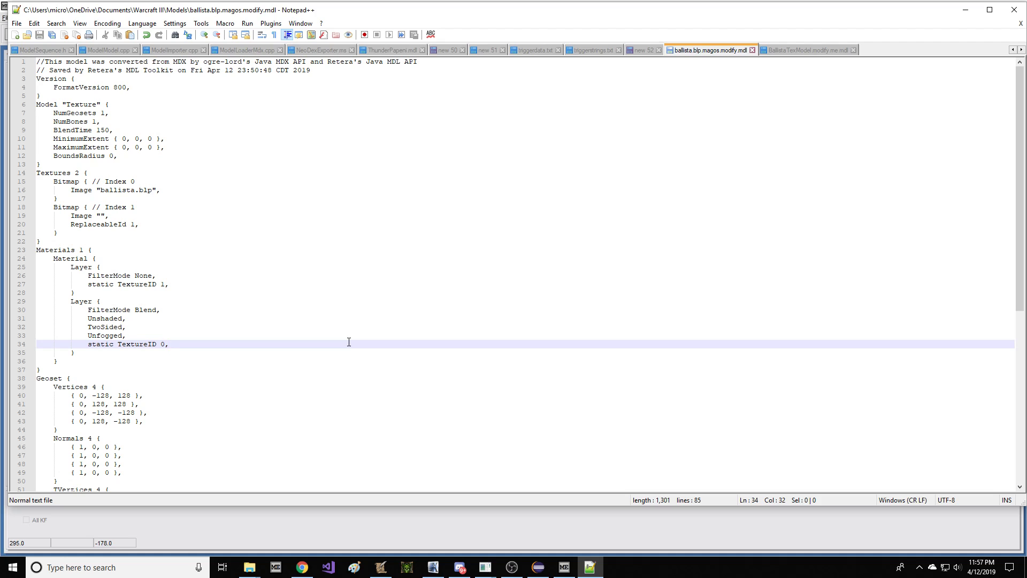
left_click(142, 23)
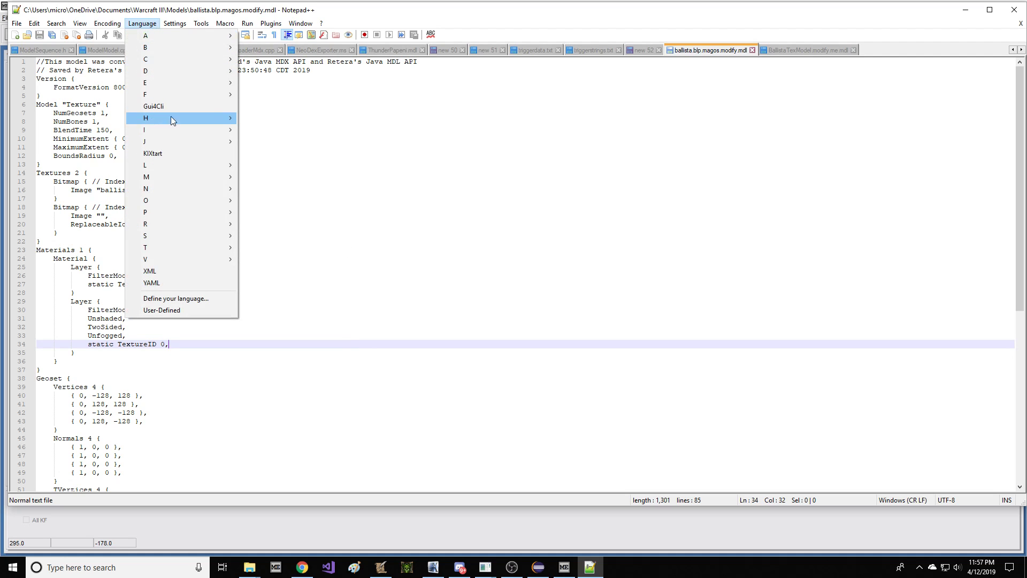
mouse_move(180, 141)
left_click(262, 164)
Step: Examine the highlighted MDL blocks, checking the folding of the ballista.blp bitmap and the filter modes of both material layers
left_click_drag(160, 138, 150, 224)
left_click(160, 224)
left_click(40, 182)
left_click(39, 182)
left_click_drag(99, 173, 164, 202)
left_click(163, 201)
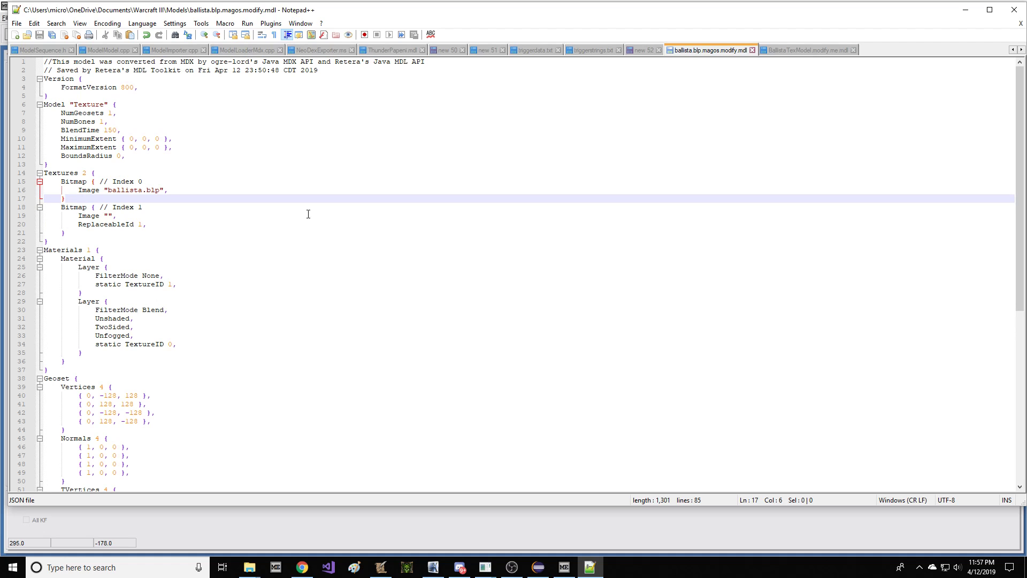
double_click(150, 309)
left_click(140, 291)
left_click_drag(109, 276, 137, 301)
left_click(137, 301)
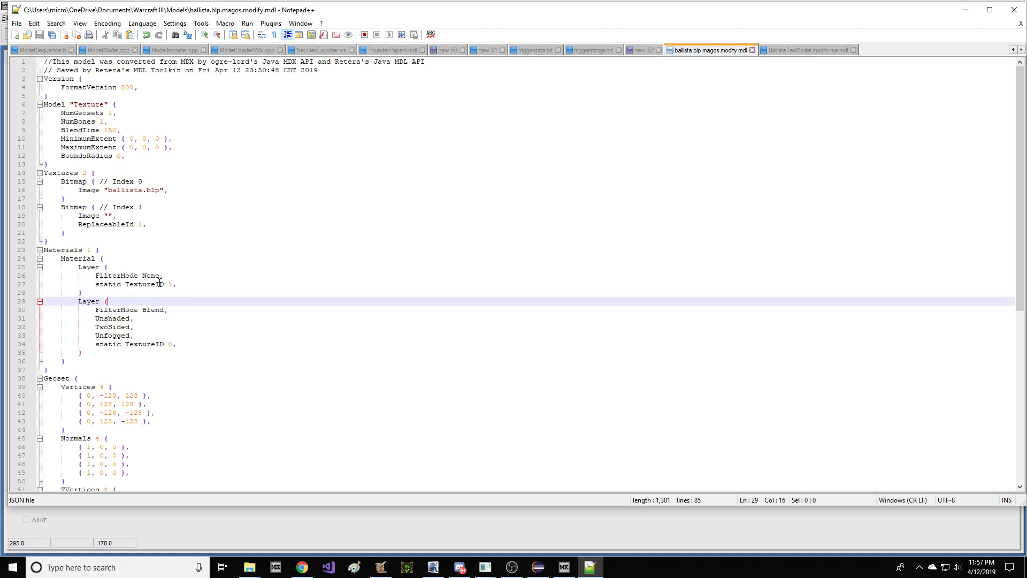
left_click(209, 281)
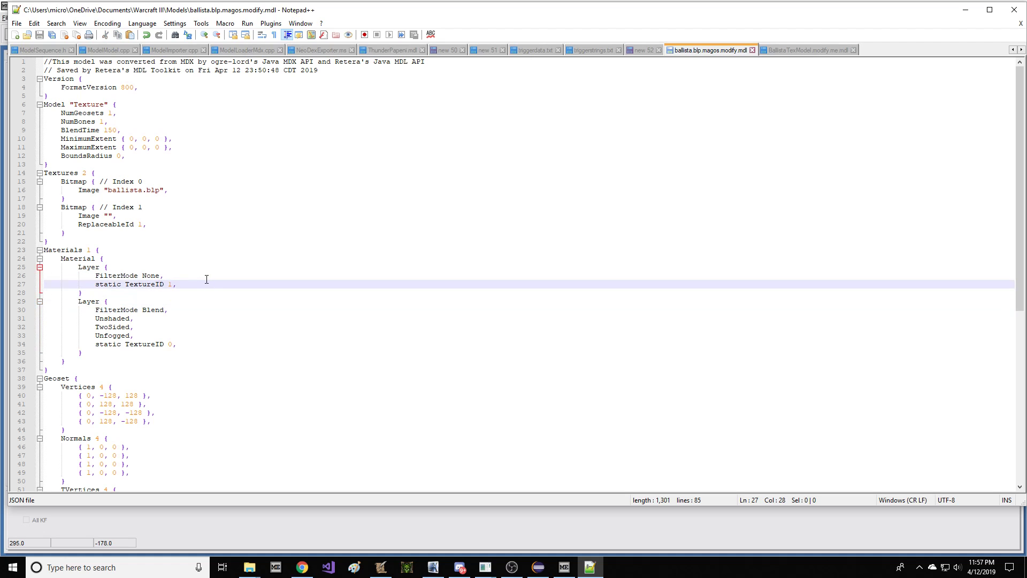